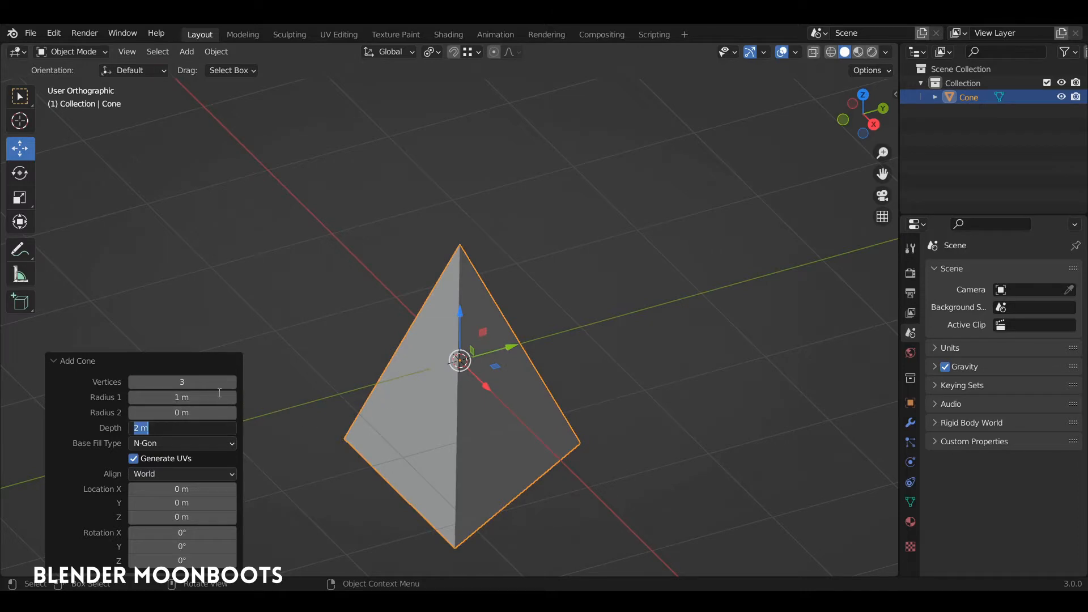
Set the three-sided cone's depth to 1.41 m and move it up about 1.04 m along Z.
key("Return")
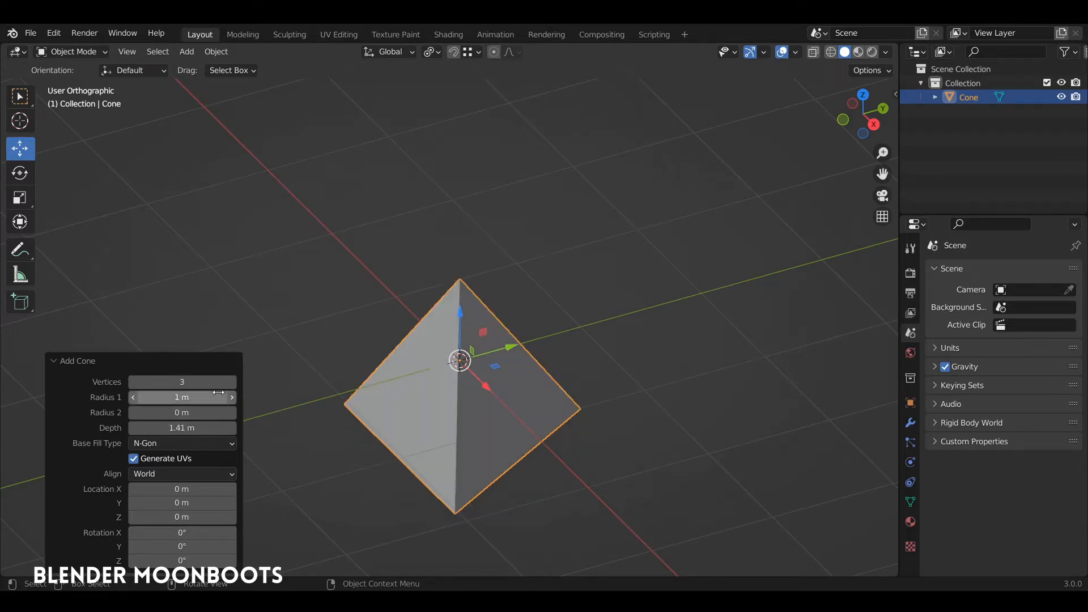
middle_click_drag(498, 336, 458, 297)
key("g")
key("z")
left_click(480, 161)
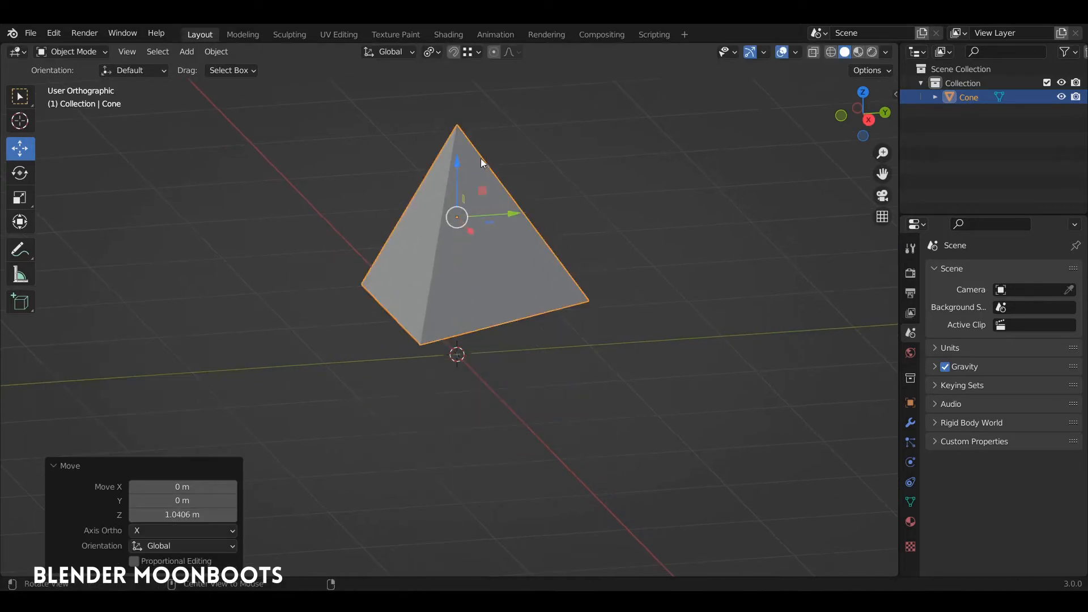
Enter edge editing on the cone, clear the selection and subdivide the first slanted edge with one cut.
middle_click_drag(480, 161, 571, 220)
key("Tab")
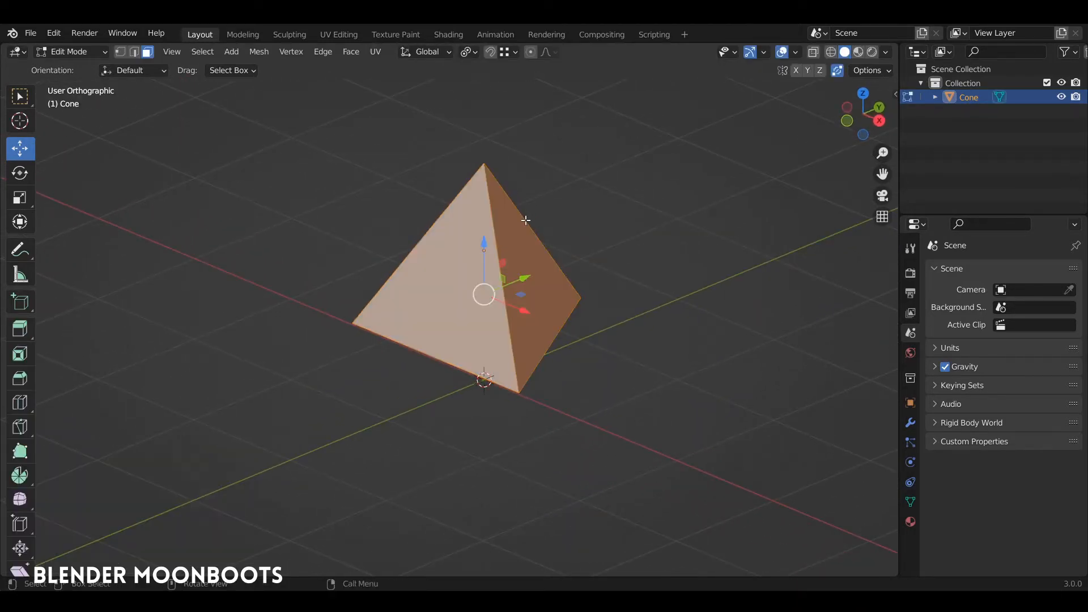
key("2")
key("alt+a")
middle_click_drag(498, 270, 576, 267)
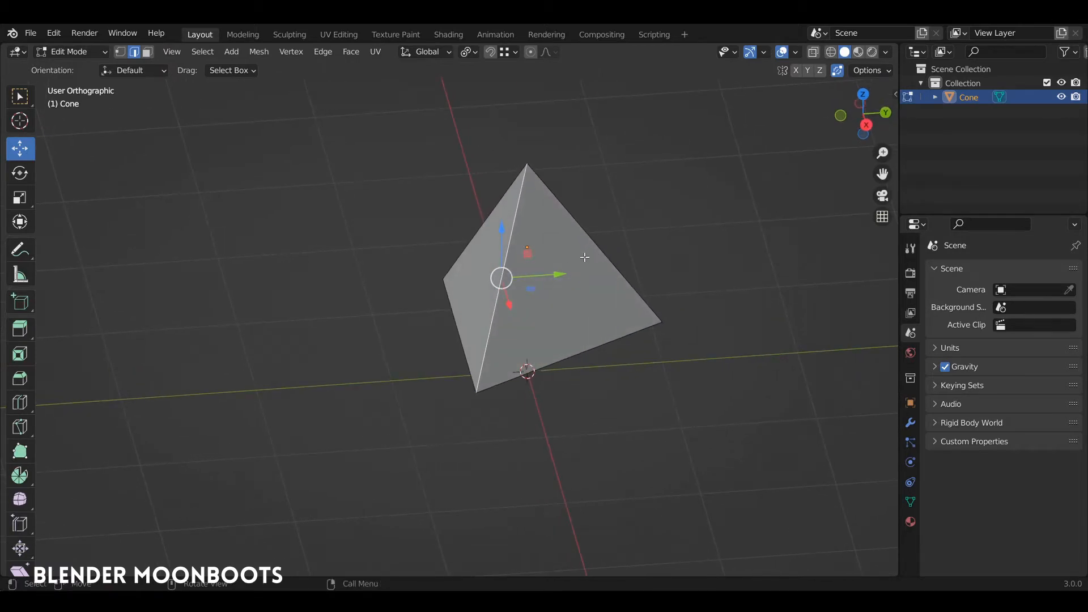
right_click(585, 257)
left_click(567, 158)
key("ctrl+z")
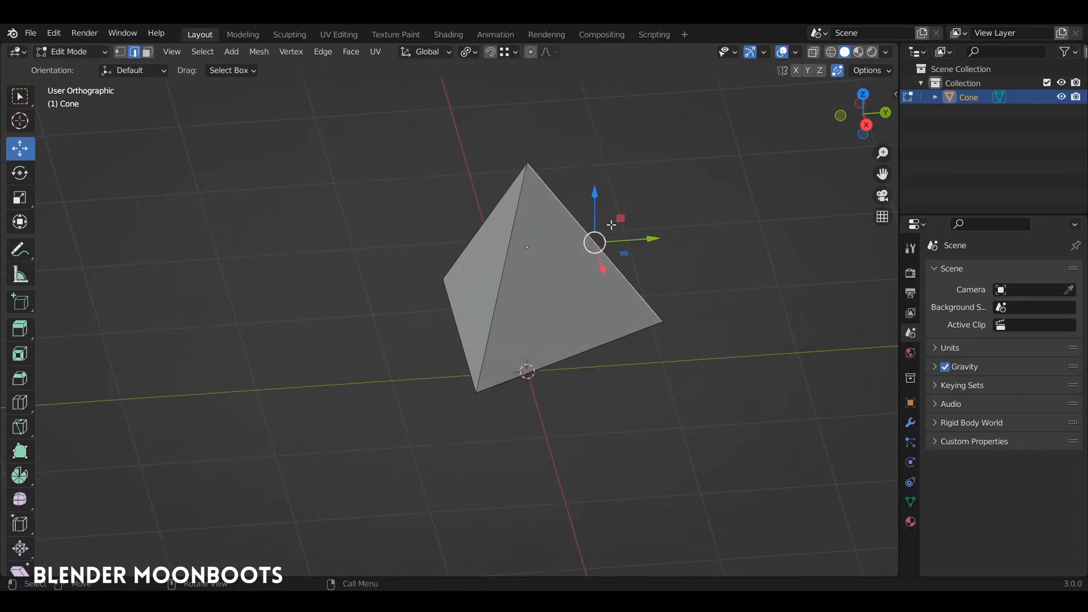
Subdivide the two remaining slanted edges of the pyramid with one cut each.
right_click(597, 156)
left_click(597, 157)
middle_click_drag(547, 161, 505, 162)
key("ctrl+z")
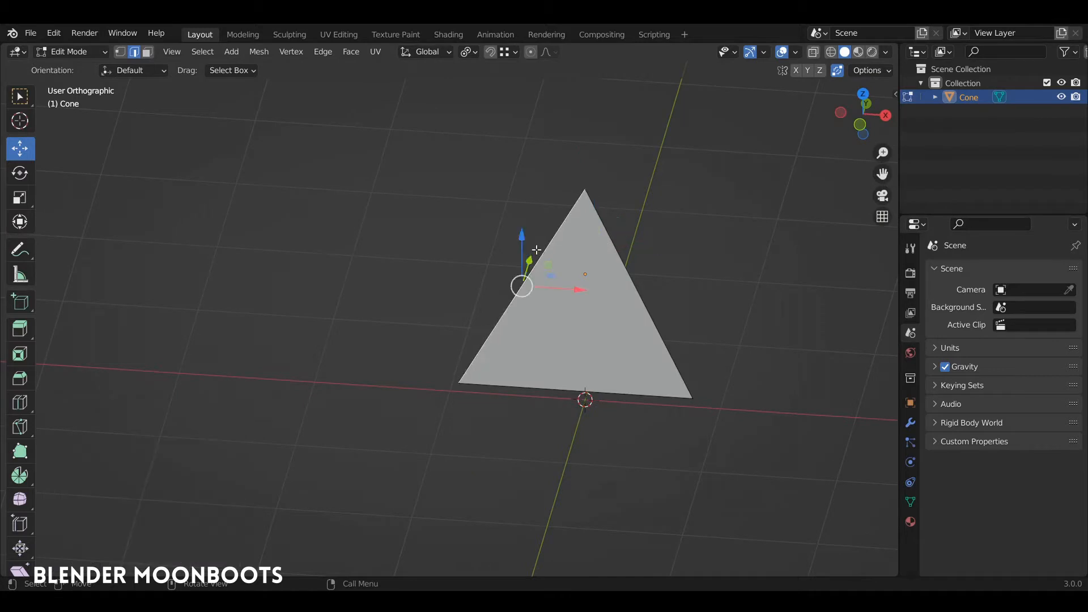
right_click(499, 159)
left_click(482, 158)
key("ctrl+z")
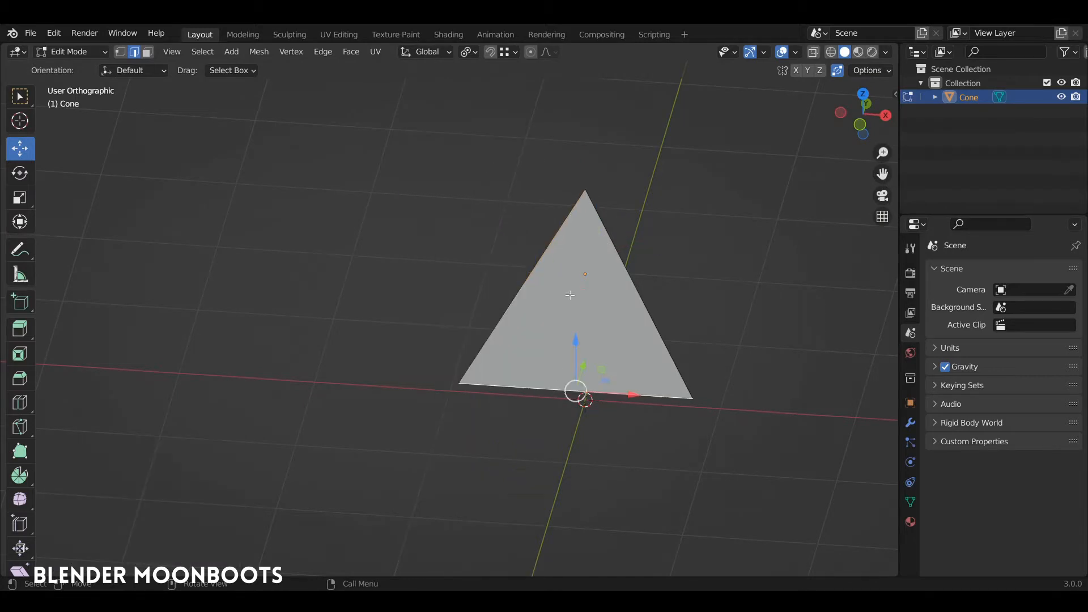
Subdivide all three base edges of the pyramid with one cut each.
right_click(517, 172)
left_click(517, 172)
middle_click_drag(518, 162, 692, 408)
left_click(692, 408)
right_click(684, 280)
left_click(630, 161)
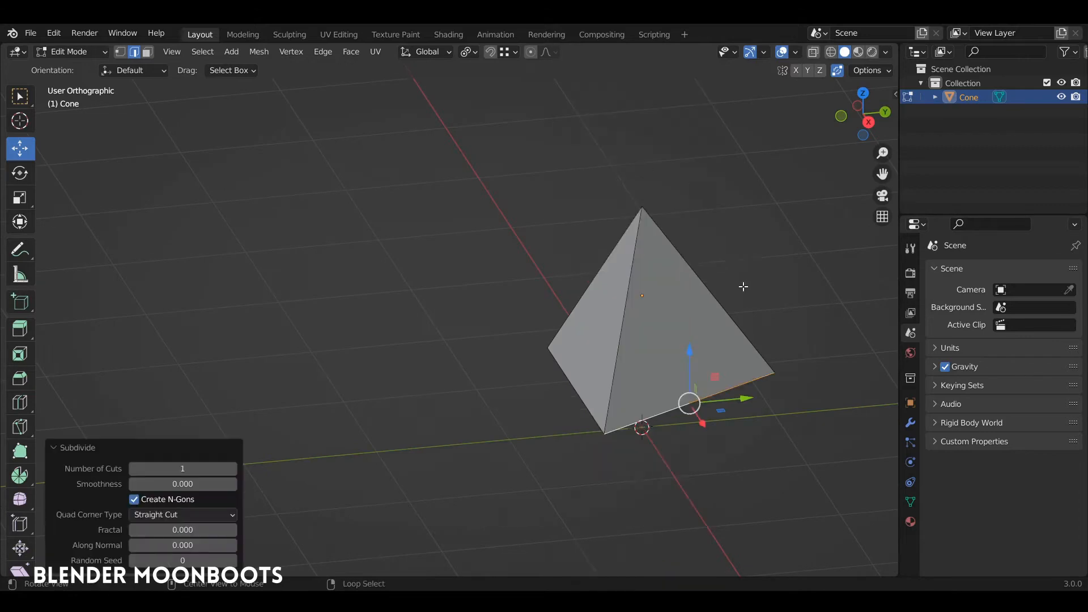
left_click_drag(743, 286, 474, 267, "alt")
left_click(684, 372)
right_click(655, 259)
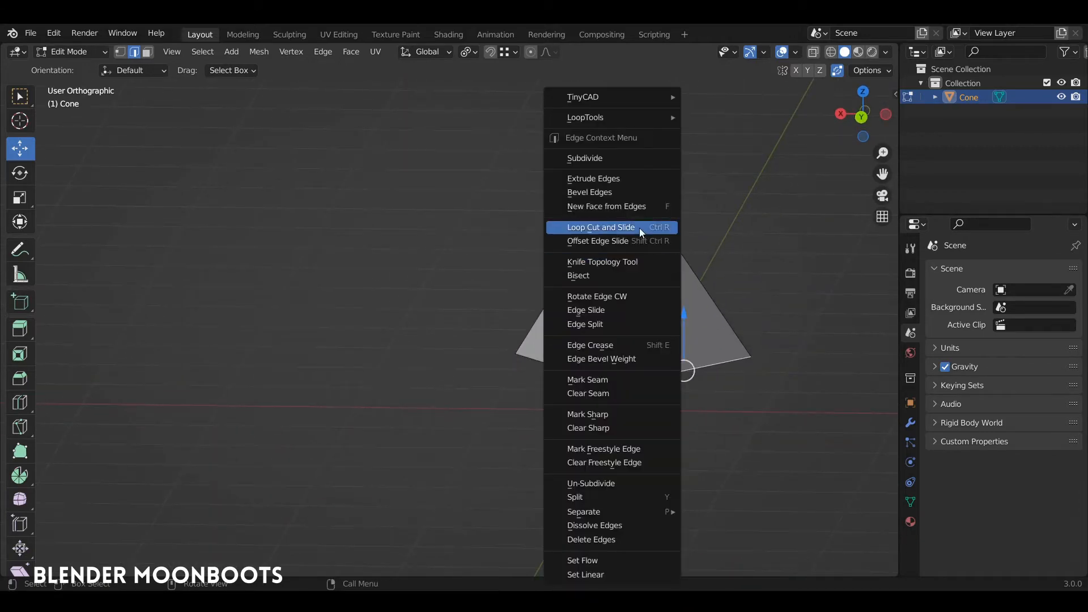
left_click(627, 158)
Clear the selection and select only the six new midpoint vertices on the pyramid's edges.
middle_click_drag(668, 216, 697, 244)
key("a")
left_click(707, 258)
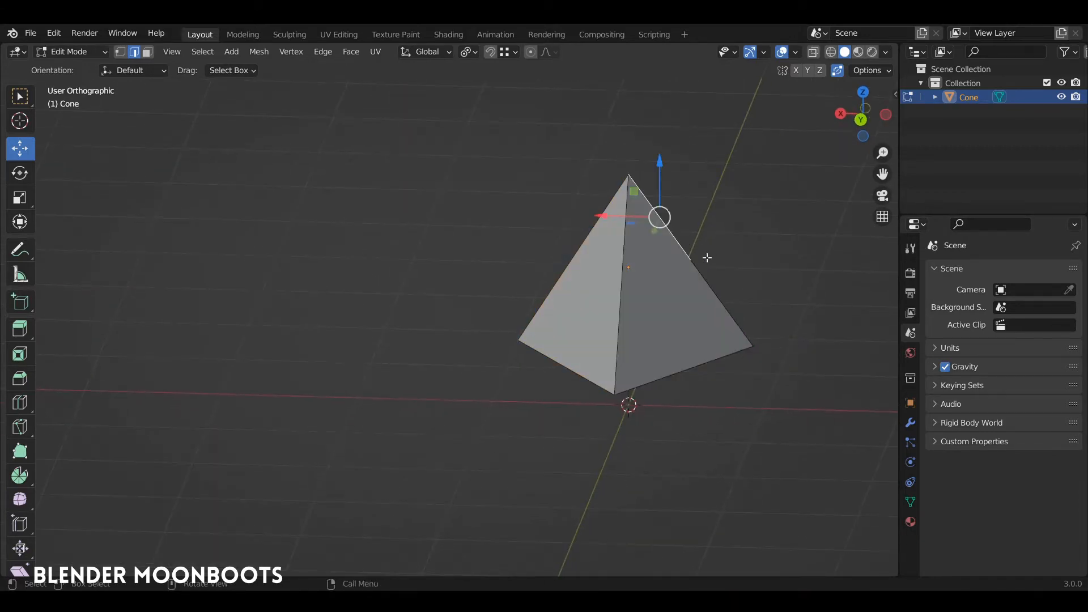
left_click(622, 286, "shift")
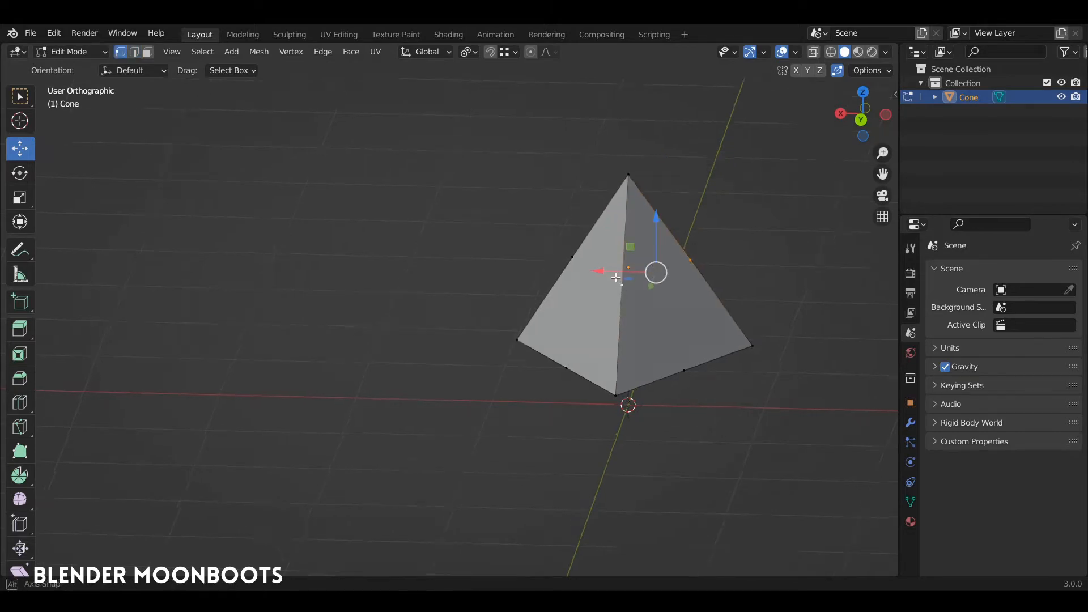
middle_click_drag(622, 286, 560, 264)
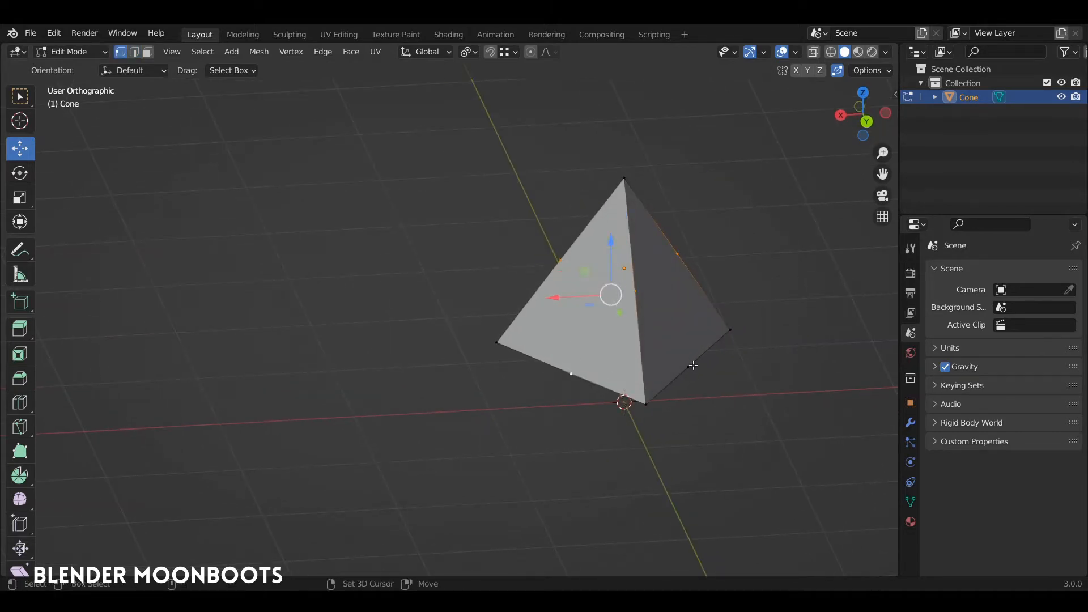
middle_click_drag(693, 365, 605, 349)
middle_click_drag(562, 383, 434, 342, "shift")
Set the pivot point to Median Point and scale the six midpoint vertices outward by about 1.506.
left_click(469, 52)
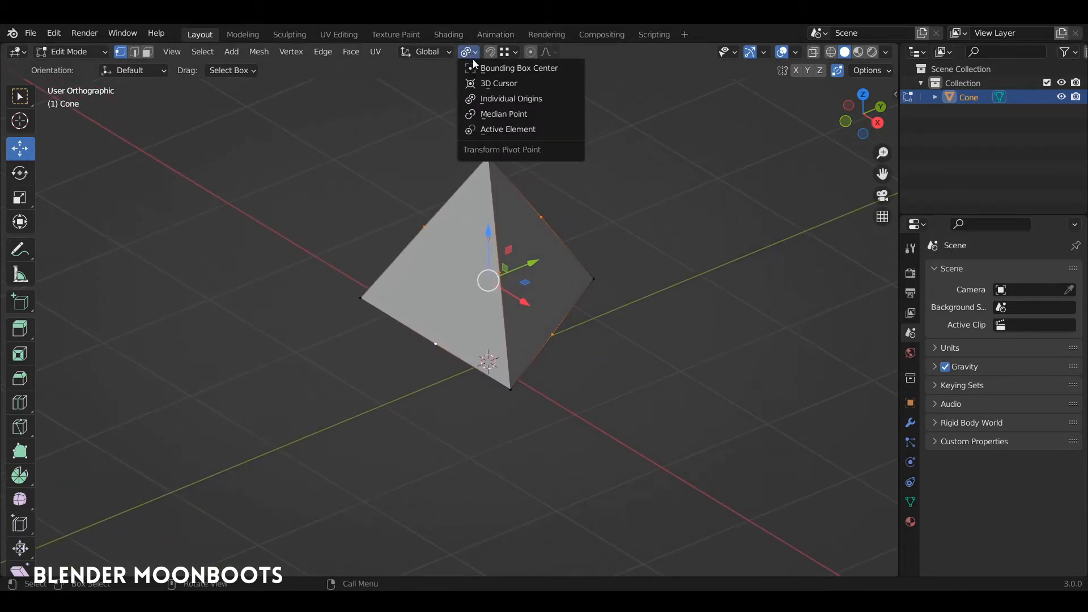
left_click(542, 115)
key("s")
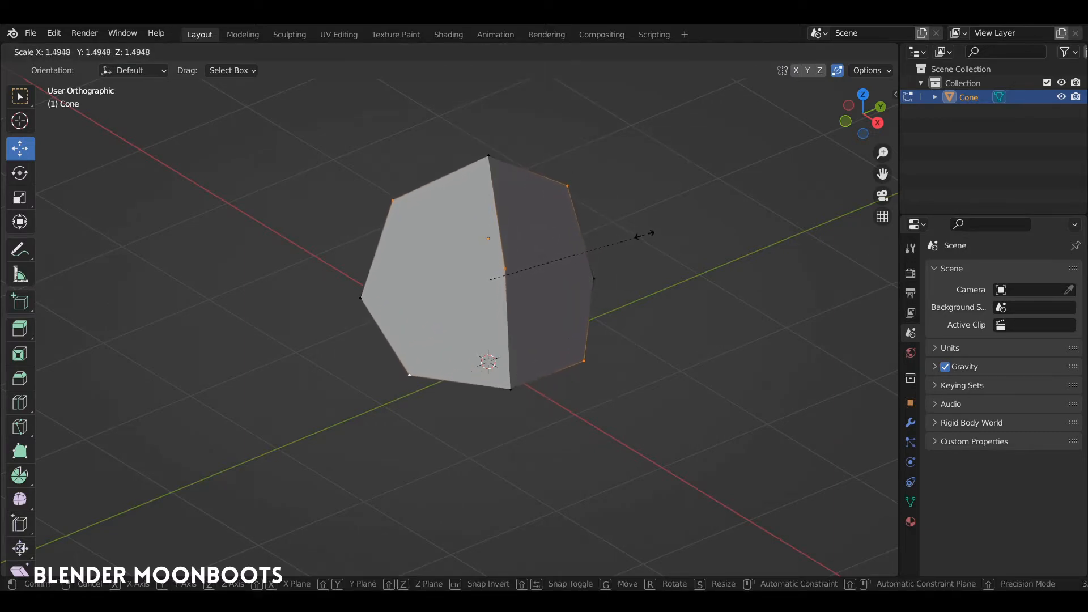
left_click(644, 234)
Scale the midpoint vertices by a further 1.261 and about 1.03 to make the faces nearly regular hexagons.
middle_click_drag(646, 233, 710, 214)
key("s")
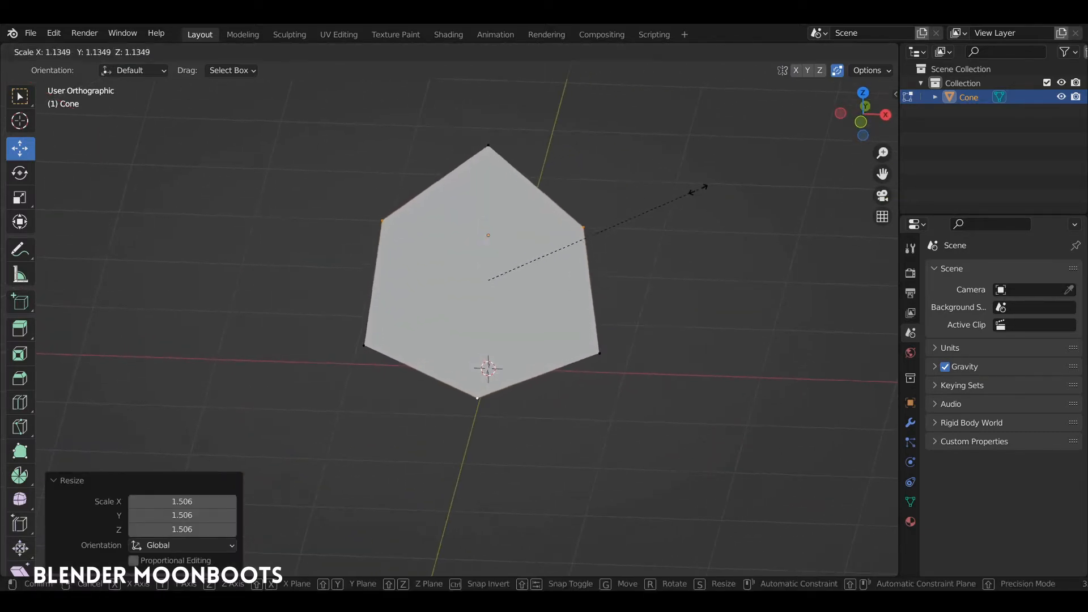
left_click(728, 195)
middle_click_drag(707, 209, 724, 187)
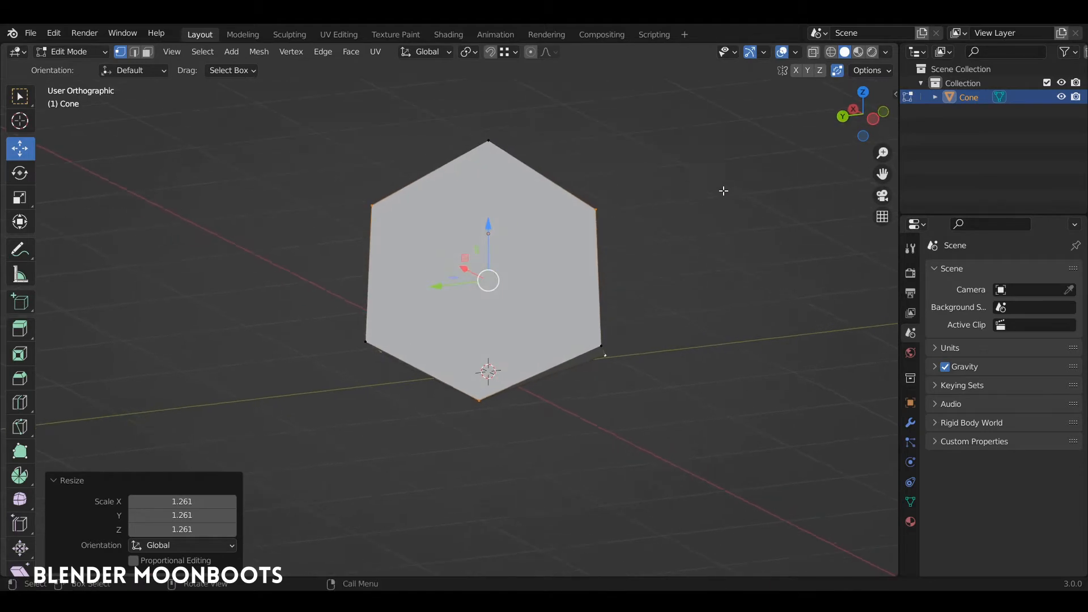
key("s")
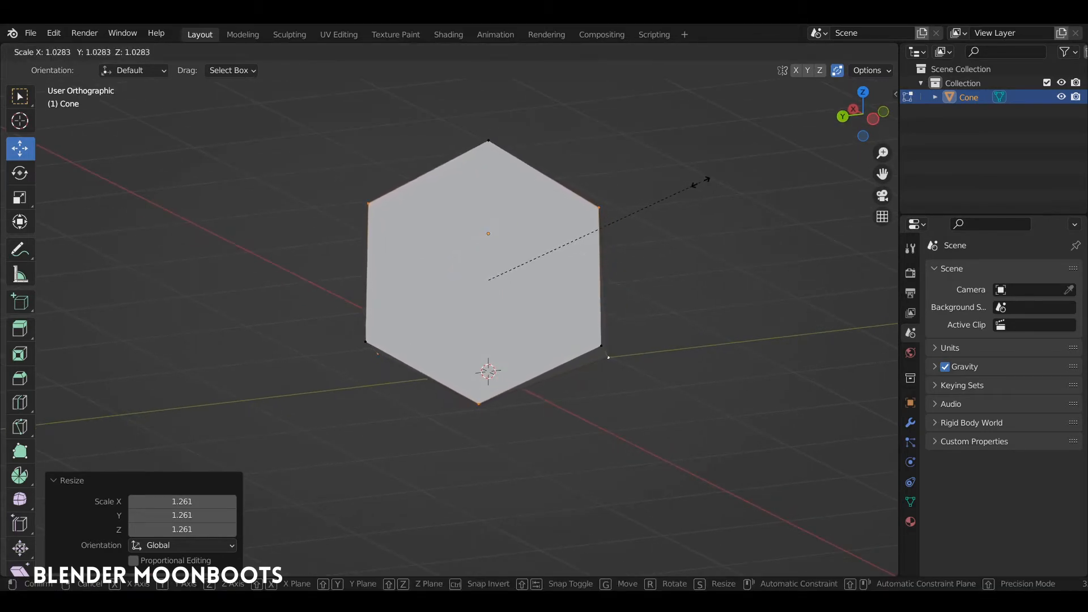
left_click(703, 183)
Select the whole mesh and extrude its faces individually by about 1.28 m to form four arms.
middle_click_drag(703, 183, 575, 263)
key("a")
key("alt+e")
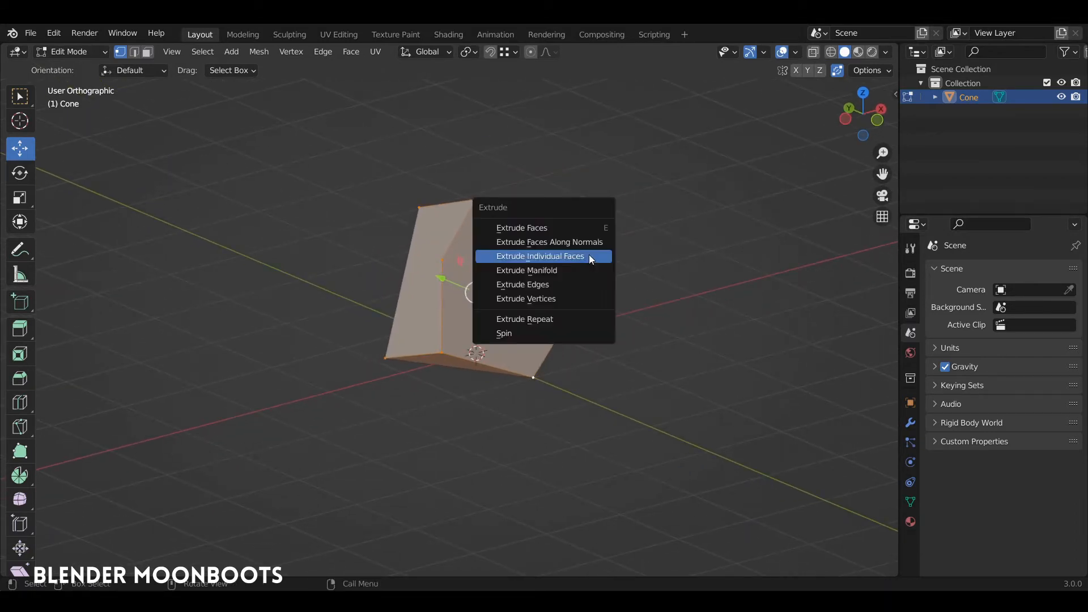
left_click(591, 256)
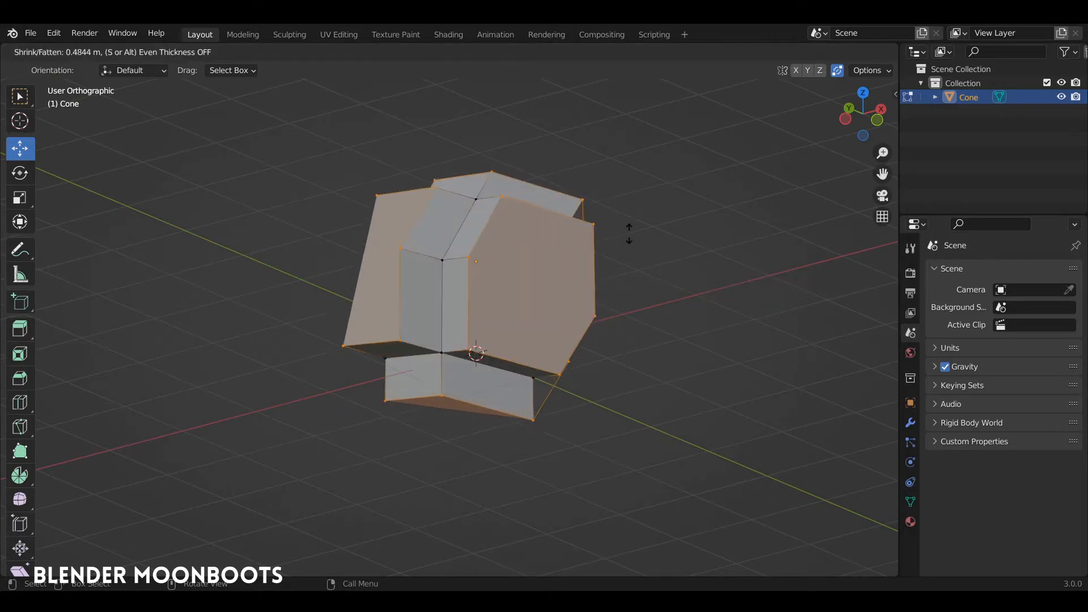
left_click(748, 195)
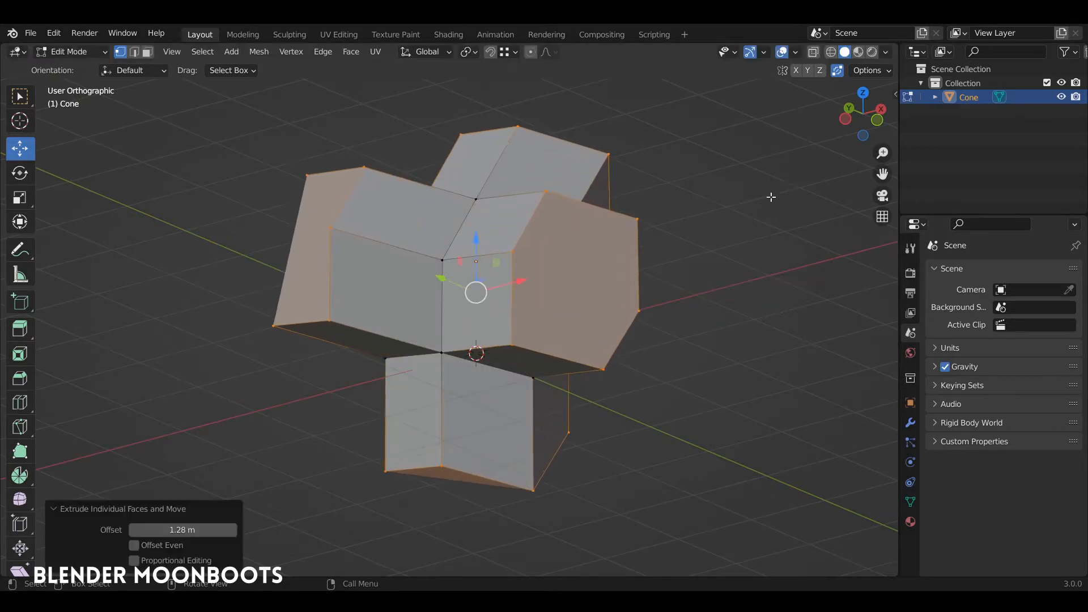
Scale the extruded end faces up together by about 1.039.
middle_click_drag(748, 195, 633, 172)
key("s")
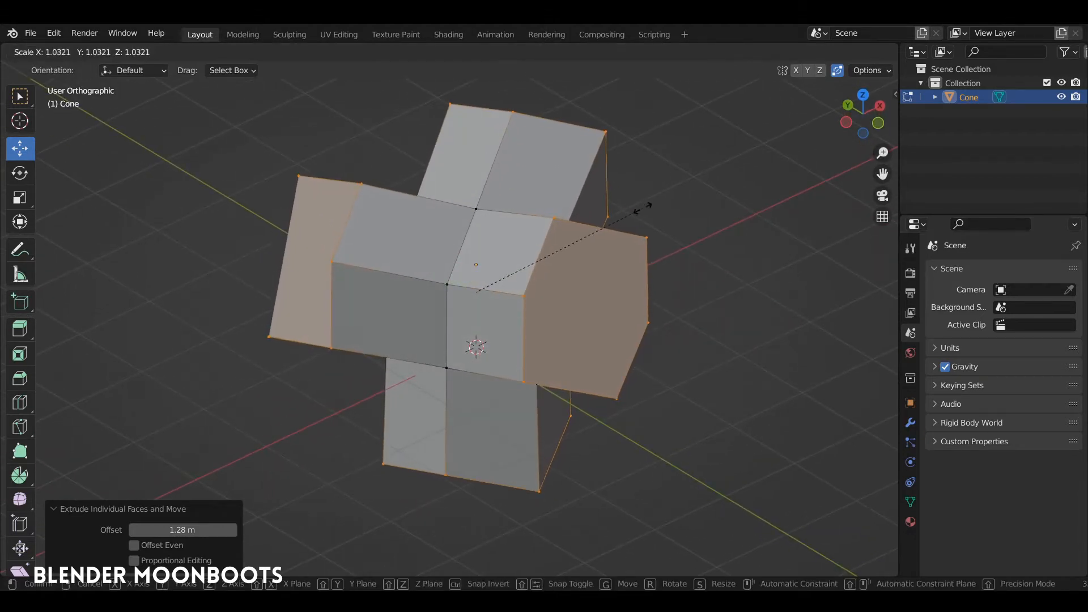
left_click(563, 139)
Set the pivot point to Individual Origins and even out the four end faces with LoopTools Circle.
left_click(468, 52)
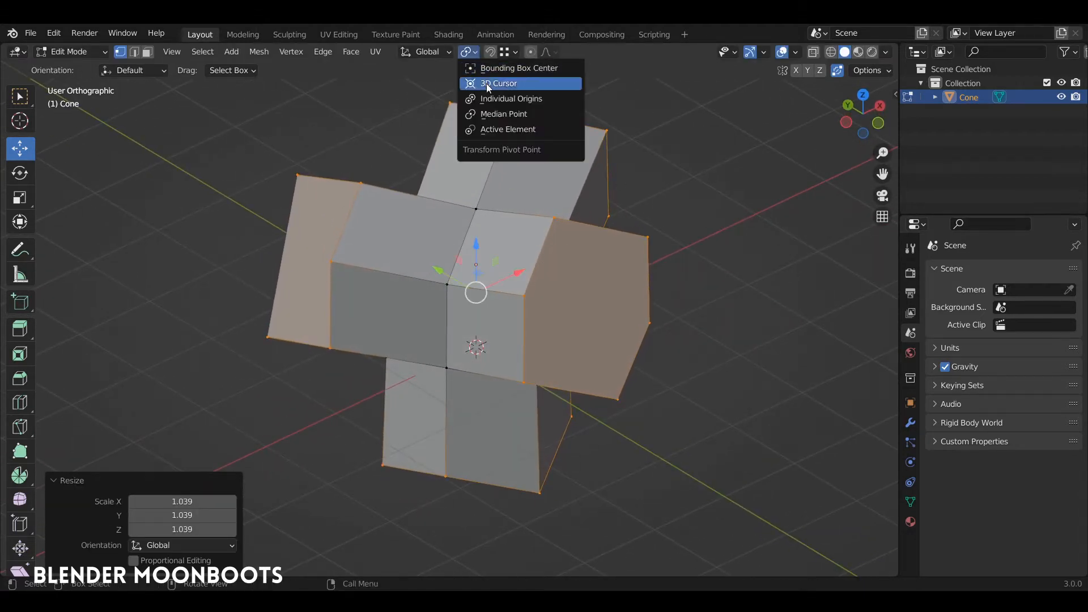
left_click(556, 101)
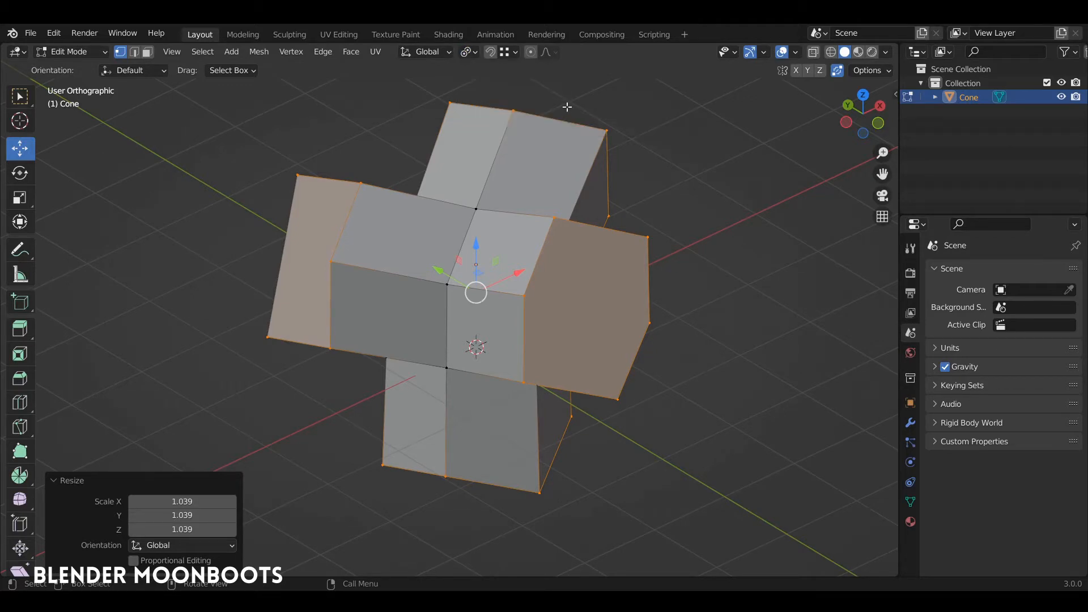
right_click(634, 195)
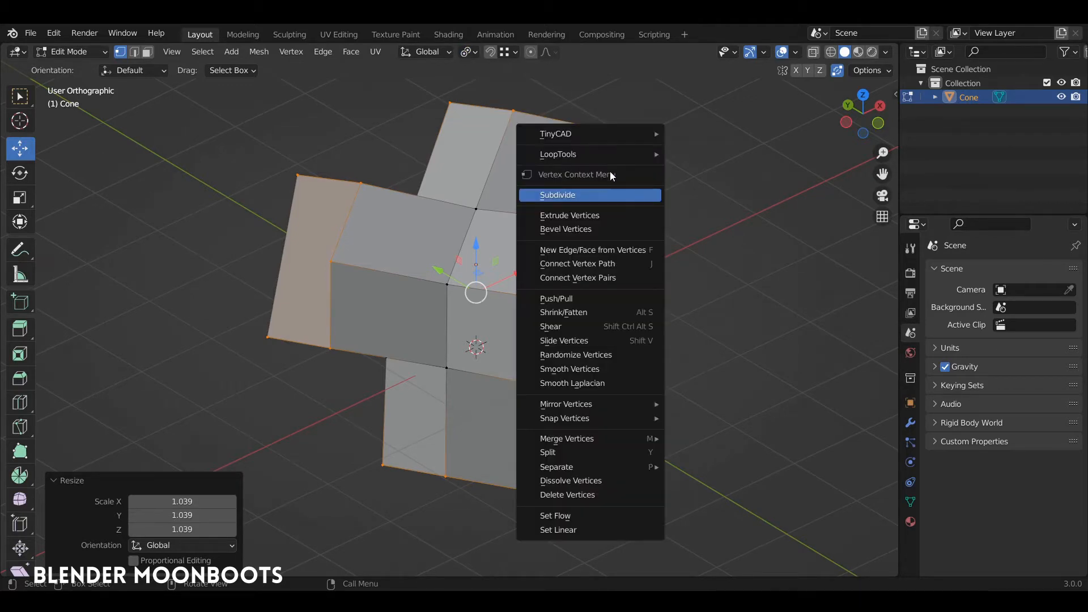
mouse_move(605, 158)
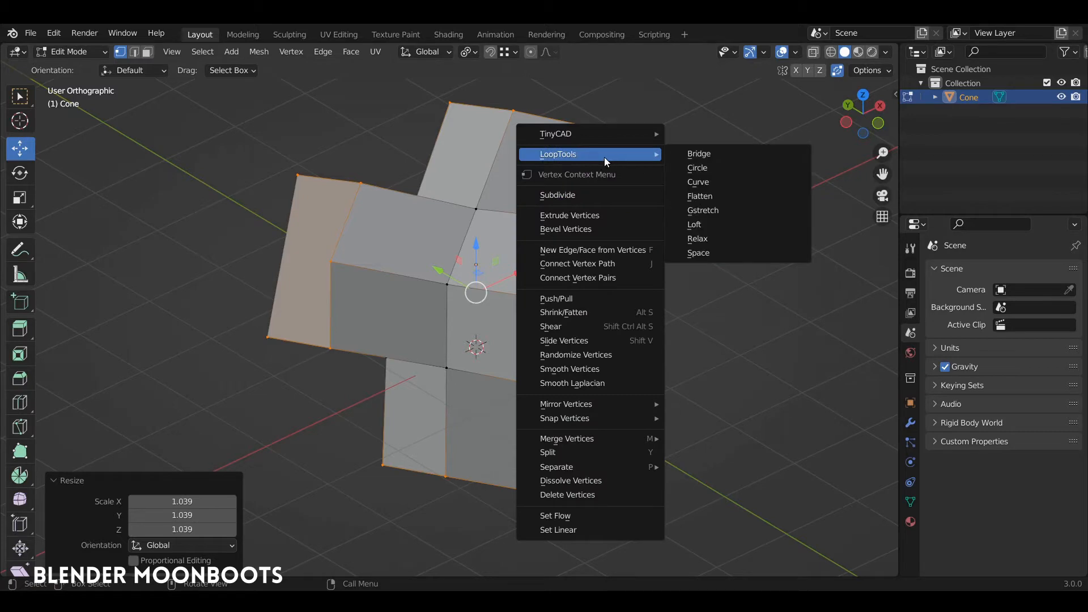
left_click(725, 167)
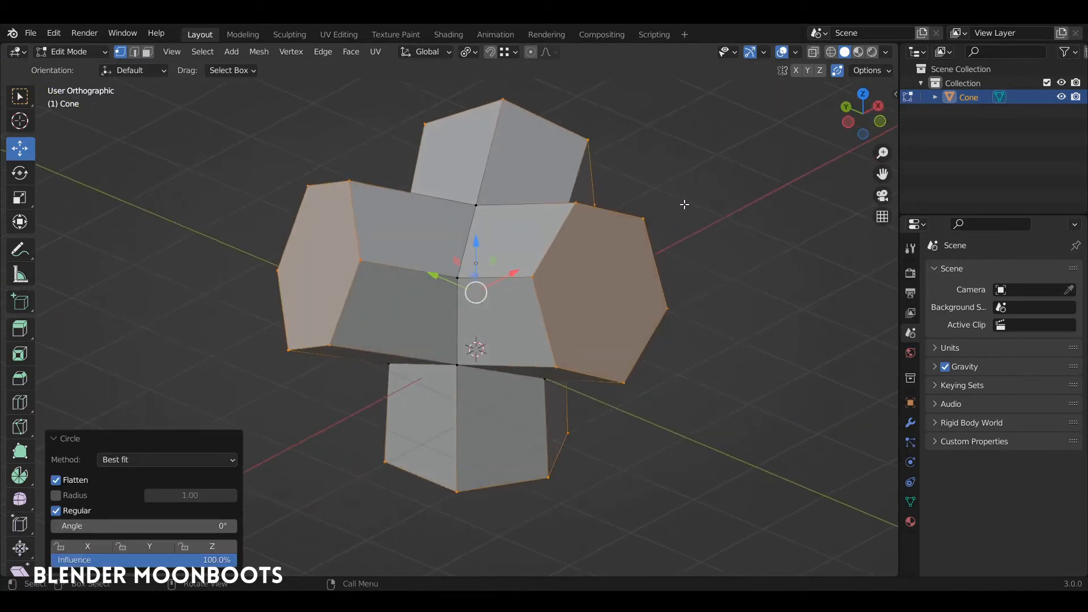
Scale the four end faces down around their own centres so the arms taper.
key("s")
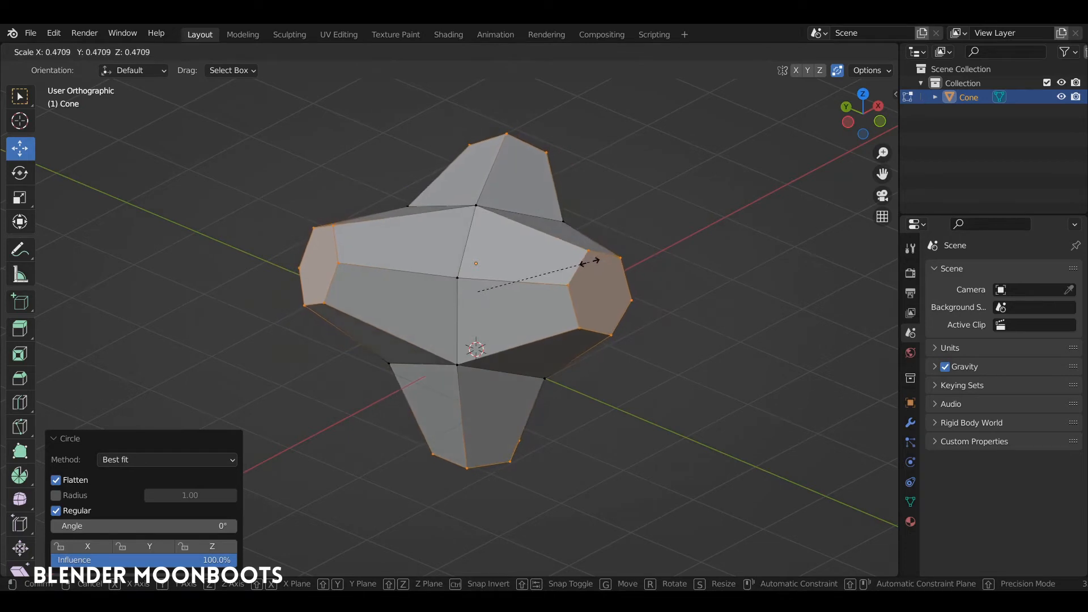
left_click(630, 237)
middle_click_drag(629, 237, 562, 239)
Return to Object Mode, shade the object smooth, add a level 2 Subdivision modifier and show its settings in a wider properties area.
key("Tab")
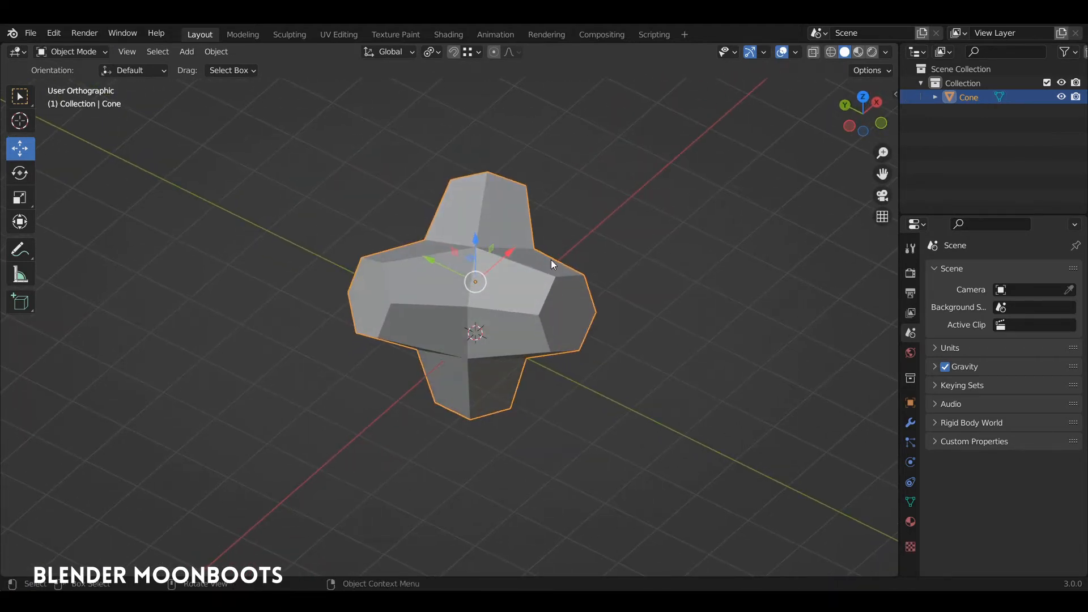
right_click(530, 262)
left_click(516, 257)
mouse_move(515, 259)
middle_mouse_down()
mouse_move(511, 267)
mouse_move(561, 272)
middle_mouse_up()
key("ctrl+2")
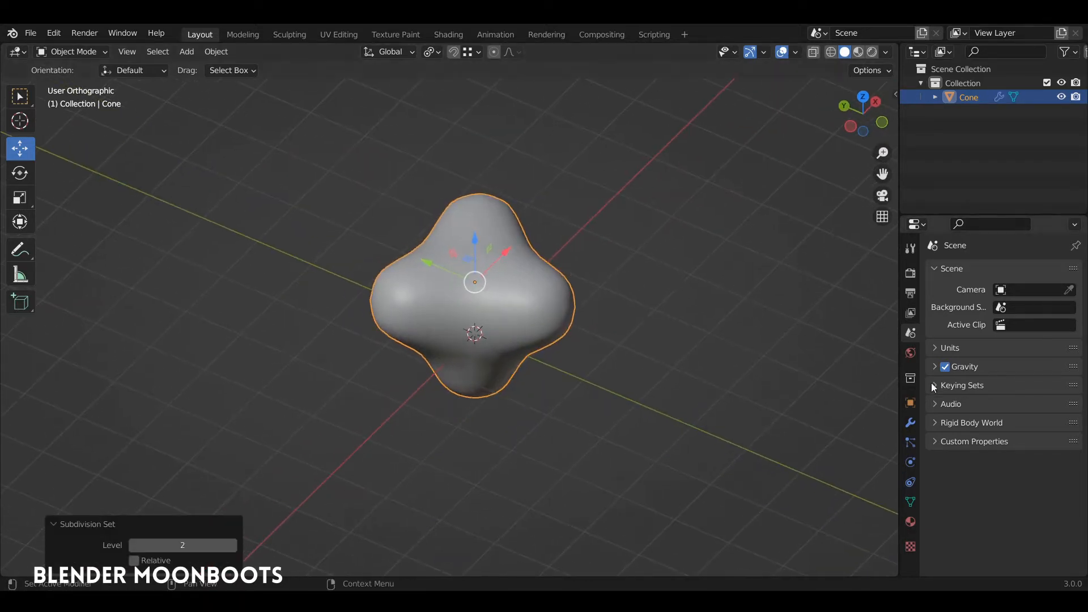
left_click(911, 423)
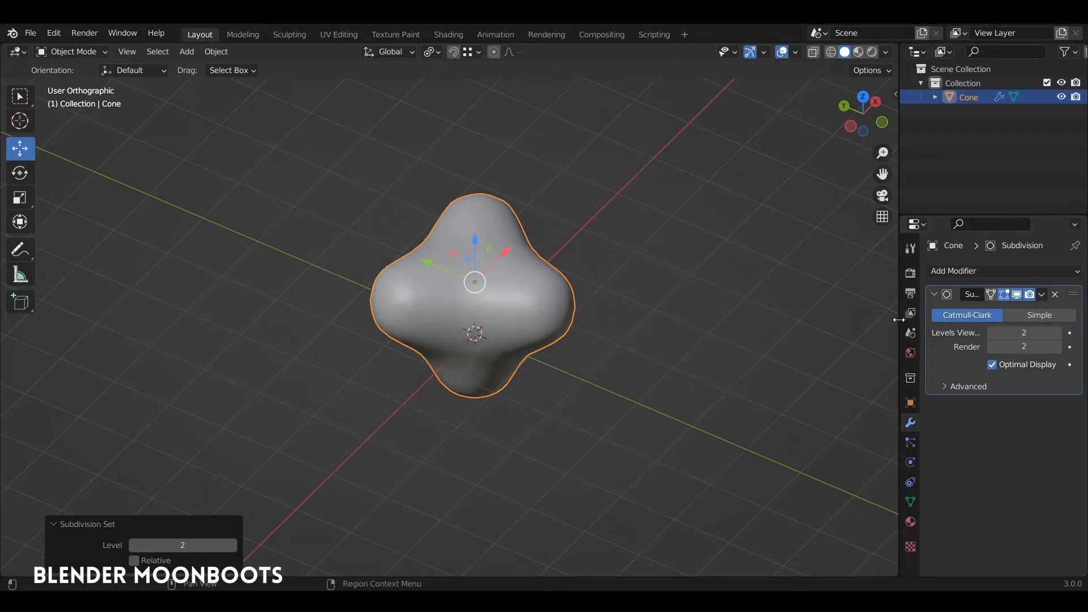
left_click_drag(900, 320, 860, 319)
In Edit Mode, add a loop cut near one arm's end at factor about -0.87 and another near its base at 0.895.
middle_click_drag(483, 304, 528, 274)
scroll(527, 274, "up", 2)
key("Tab")
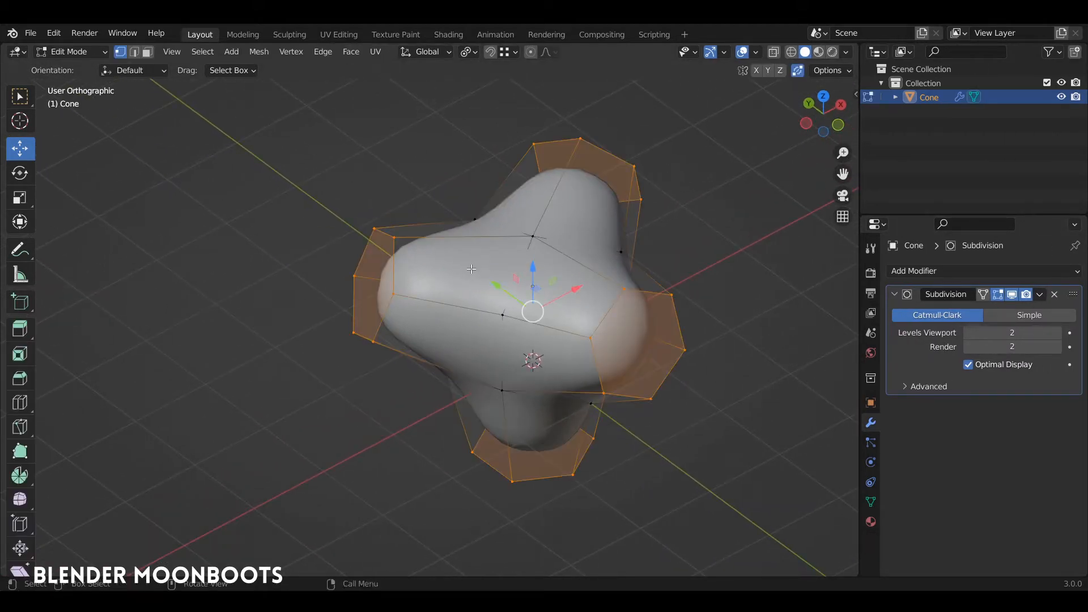
key("ctrl+r")
left_click(445, 238)
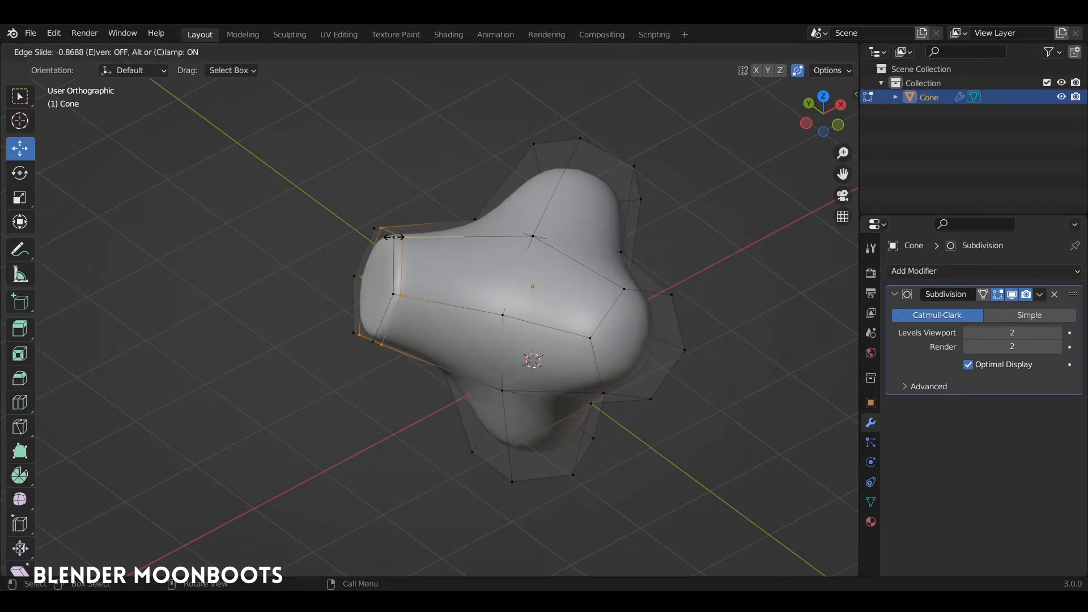
left_click(394, 237)
key("ctrl+r")
left_click(465, 239)
left_click(524, 238)
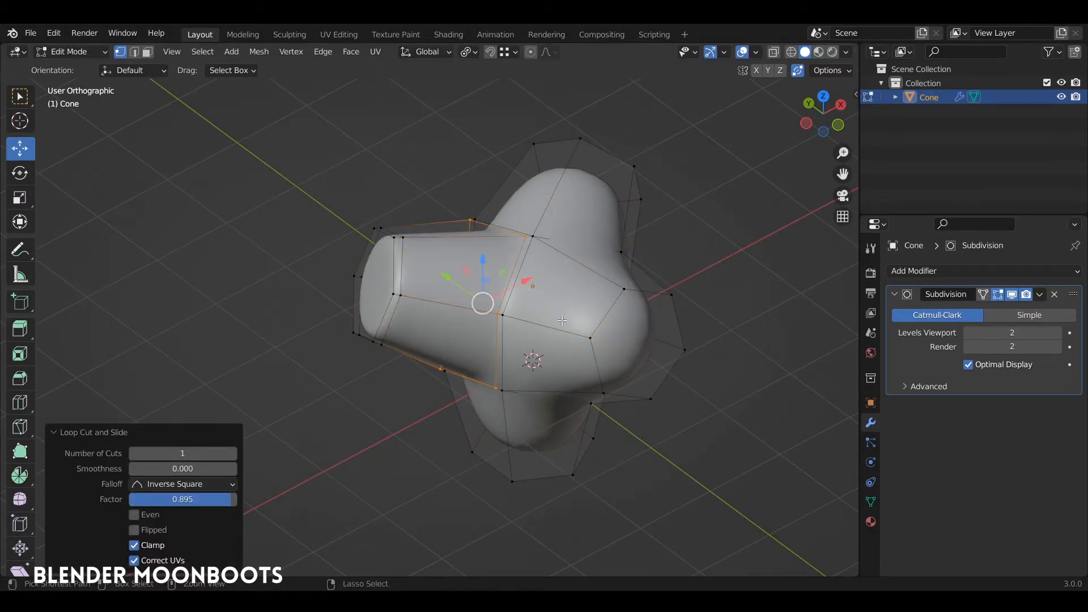
Add loop cuts to the neighbouring arm, near its end at factor -0.857 and near its base at 0.876.
key("ctrl+r")
left_click(596, 317)
left_click(565, 315)
key("ctrl+r")
left_click(561, 318)
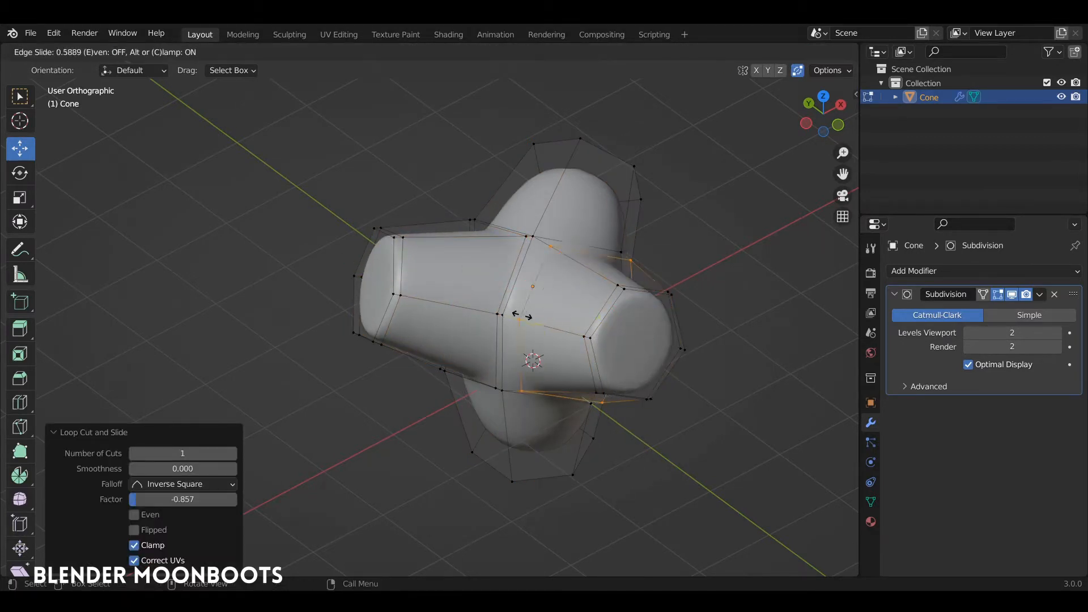
left_click(509, 311)
middle_click_drag(508, 311, 539, 297)
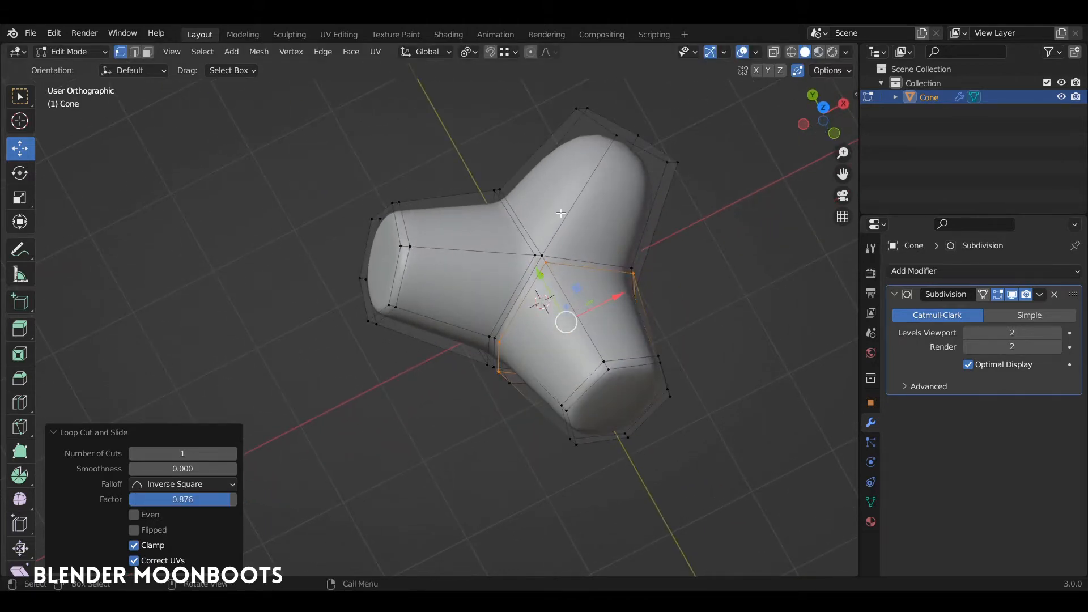
Add loop cuts to the third arm, near its end at factor -0.963 and near its base at 0.928.
key("ctrl+r")
left_click(584, 187)
left_click(611, 153)
key("ctrl+r")
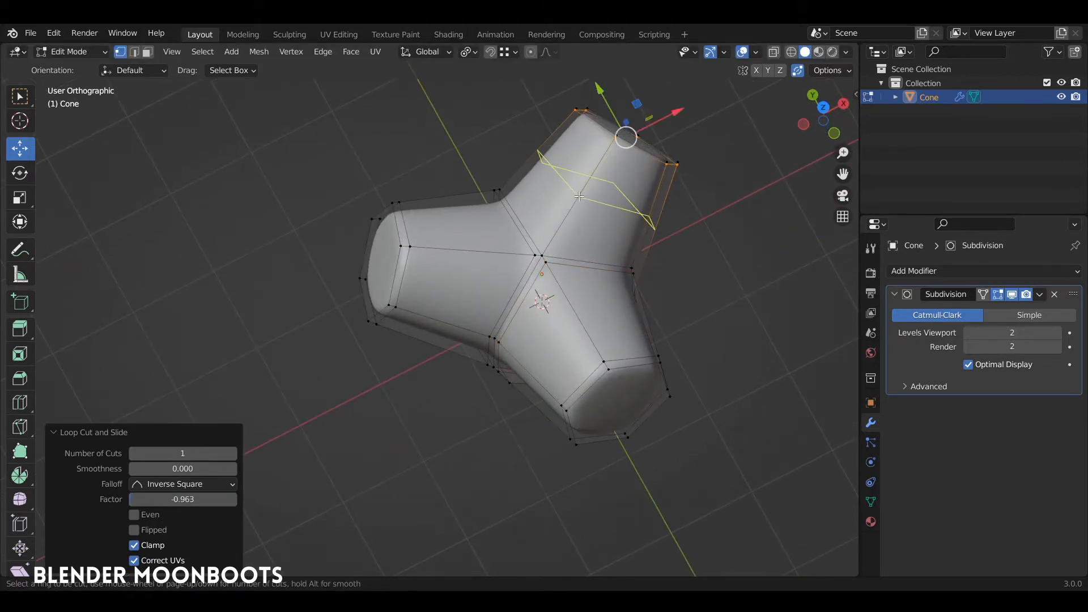
left_click(574, 197)
left_click(541, 250)
middle_click_drag(541, 250, 501, 255)
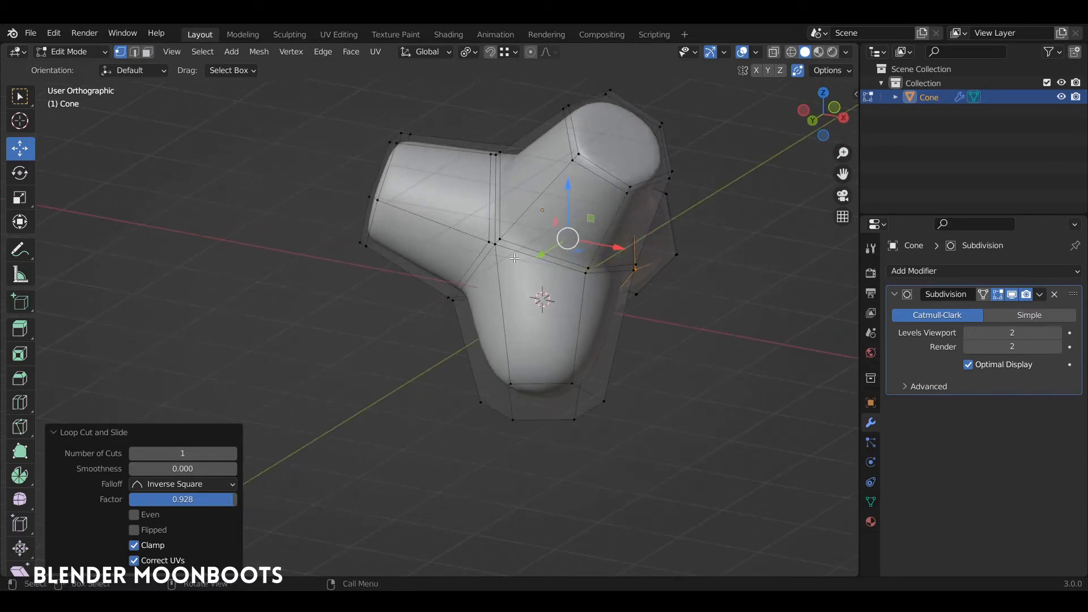
Add loop cuts to the downward arm, near its base at factor 0.866 and near its end, and check the shape in Object Mode.
key("ctrl+r")
left_click(497, 258)
left_click(500, 243)
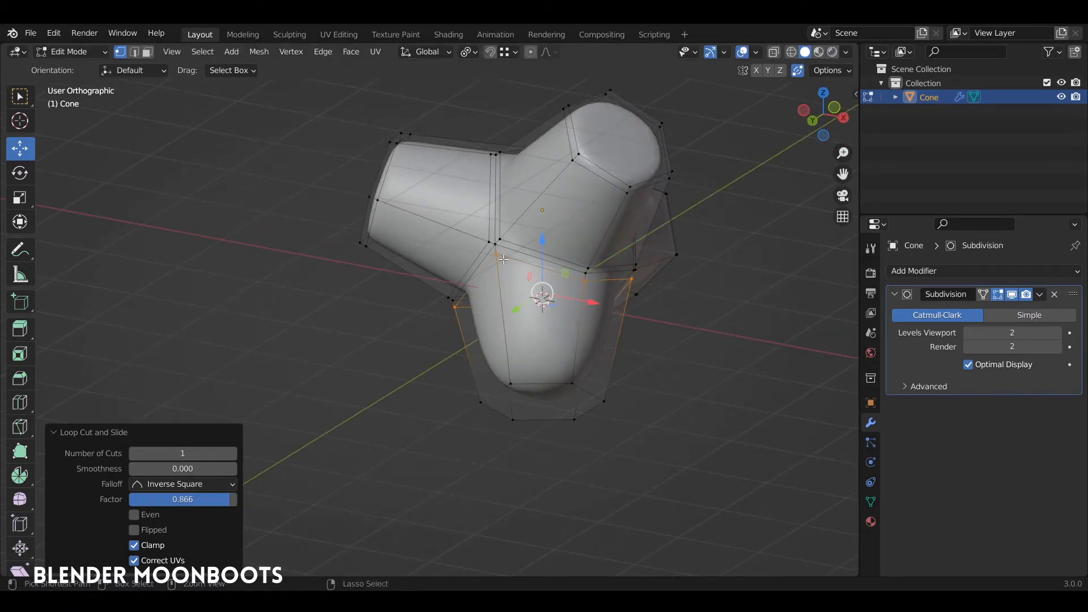
key("ctrl+r")
left_click(504, 329)
left_click(504, 372)
middle_click_drag(505, 371, 586, 322)
key("Tab")
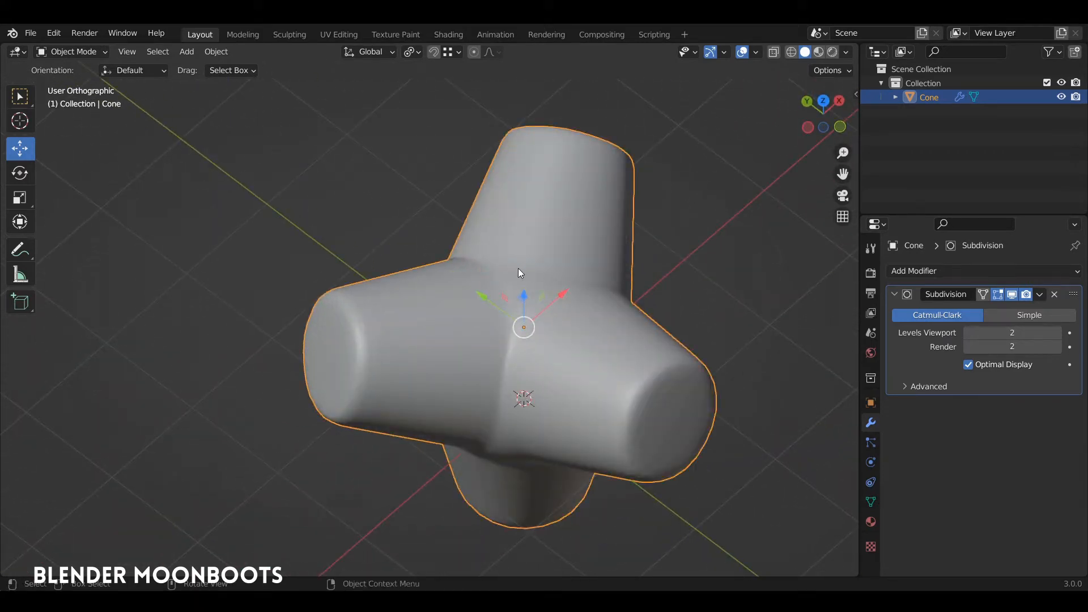
middle_click_drag(528, 285, 543, 305)
scroll(544, 295, "up", 5)
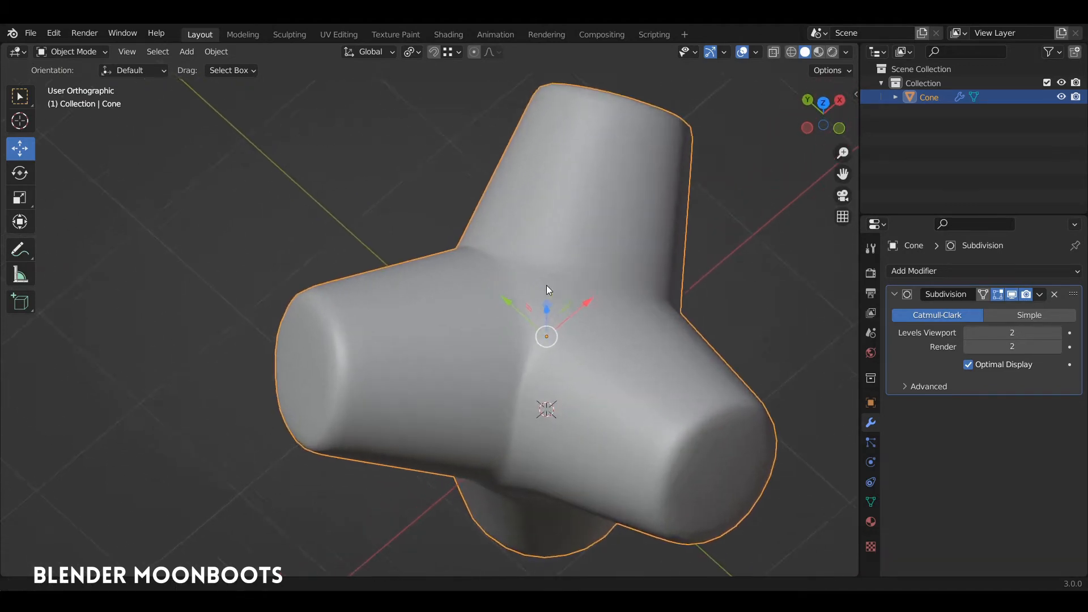
In Edit Mode, knife a triangle linking the three corner vertices around the centre of one junction between arms.
key("Tab")
scroll(537, 315, "up", 3)
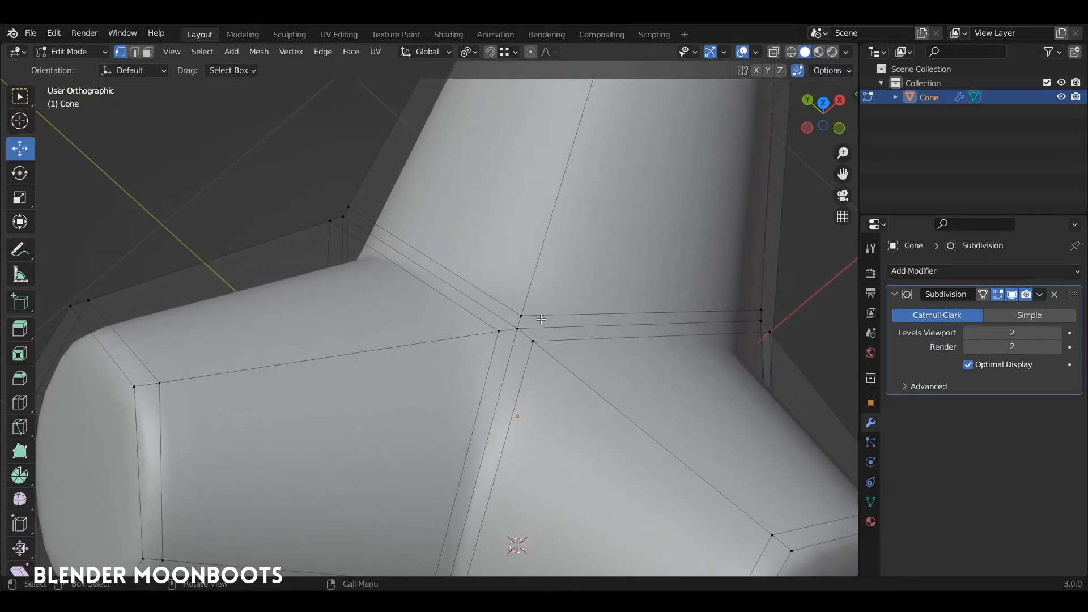
key("k")
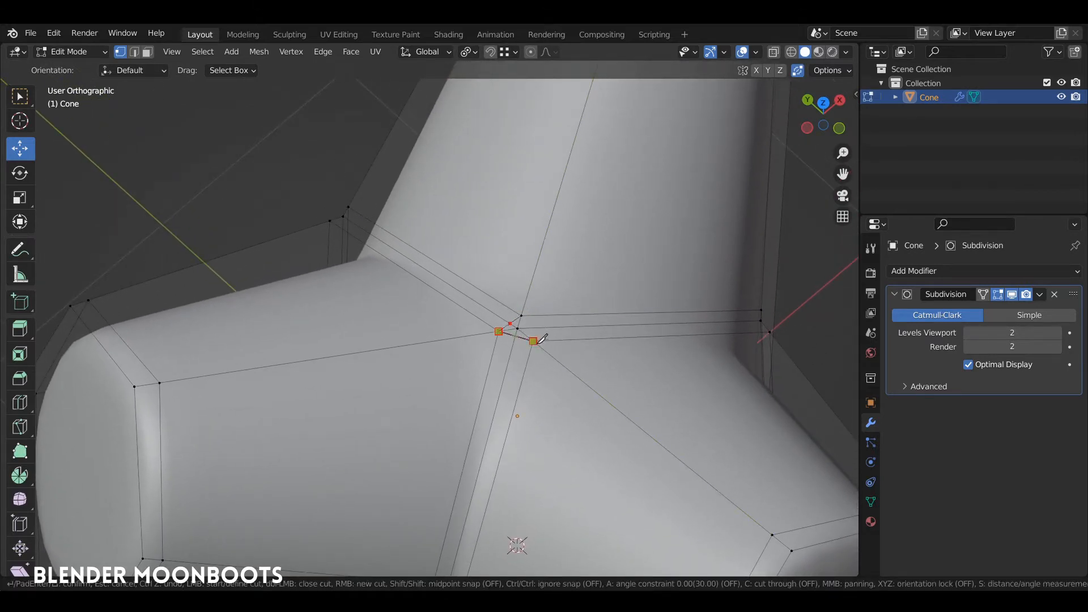
key("Return")
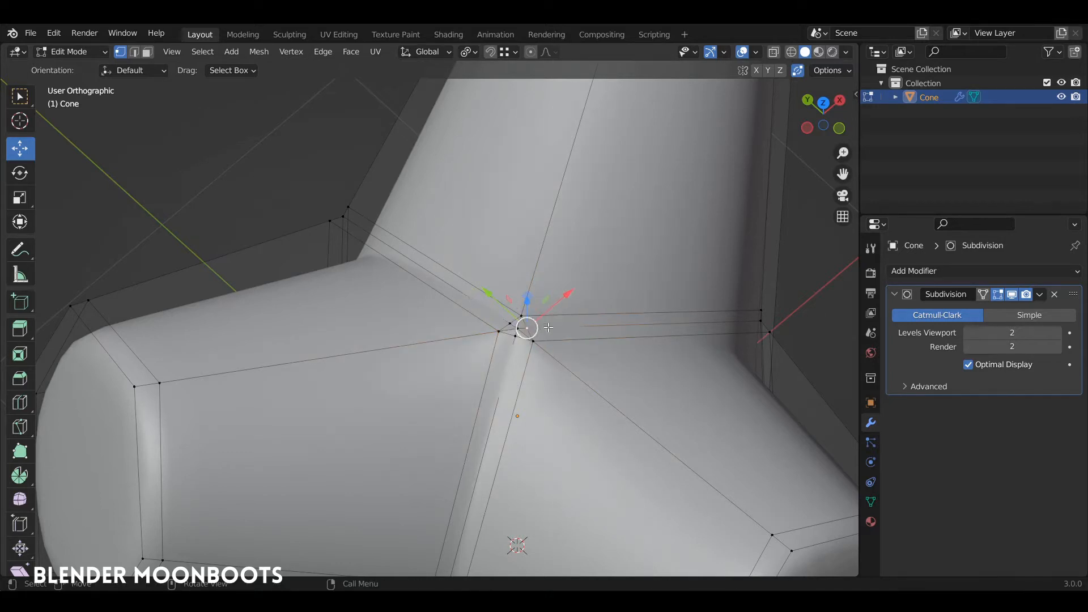
Slide the three new cut vertices at that junction outward along their edges, forming a small hexagon around the centre vertex.
key("g")
key("g")
left_click(557, 326)
left_click(510, 320)
key("g")
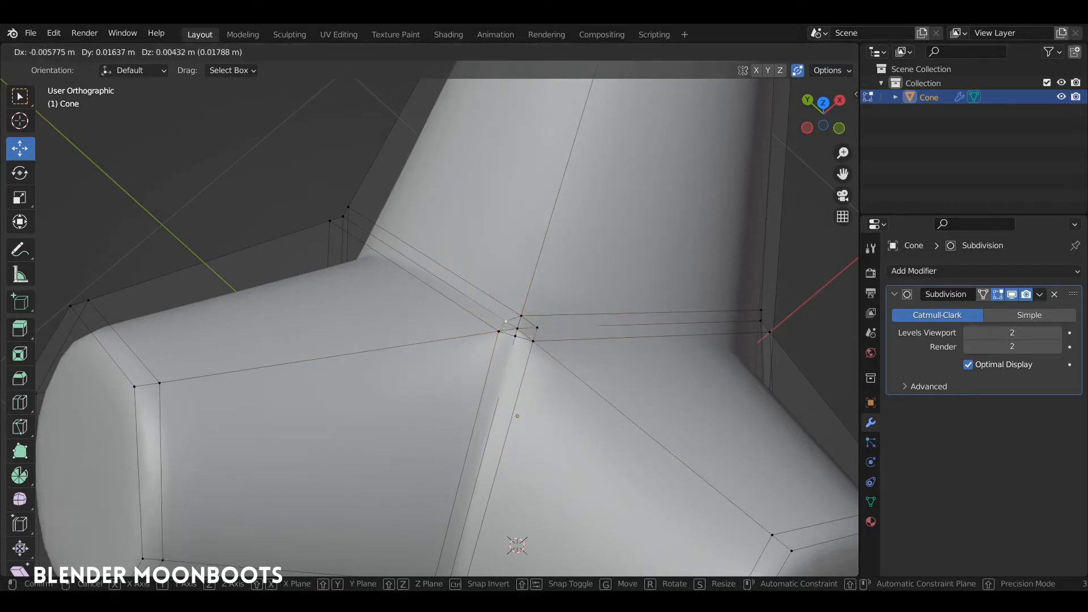
key("g")
left_click(525, 328)
left_click(514, 339)
key("g")
key("g")
left_click(515, 349)
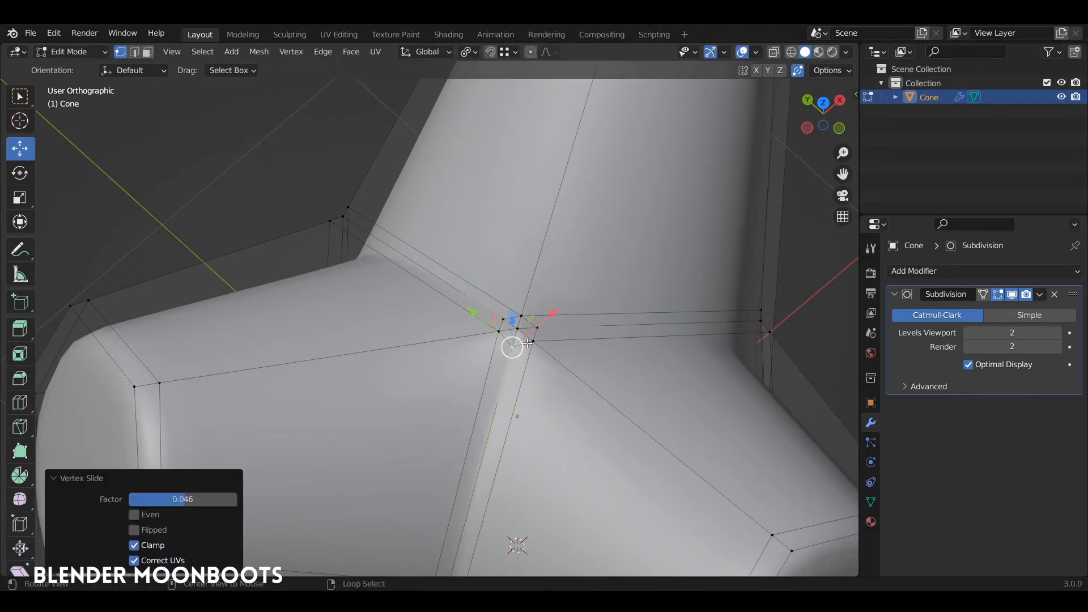
Dissolve the edges between the first junction's centre vertex and its three corner vertices.
middle_click_drag(587, 303, 579, 327)
scroll(579, 327, "up", 2)
key("2")
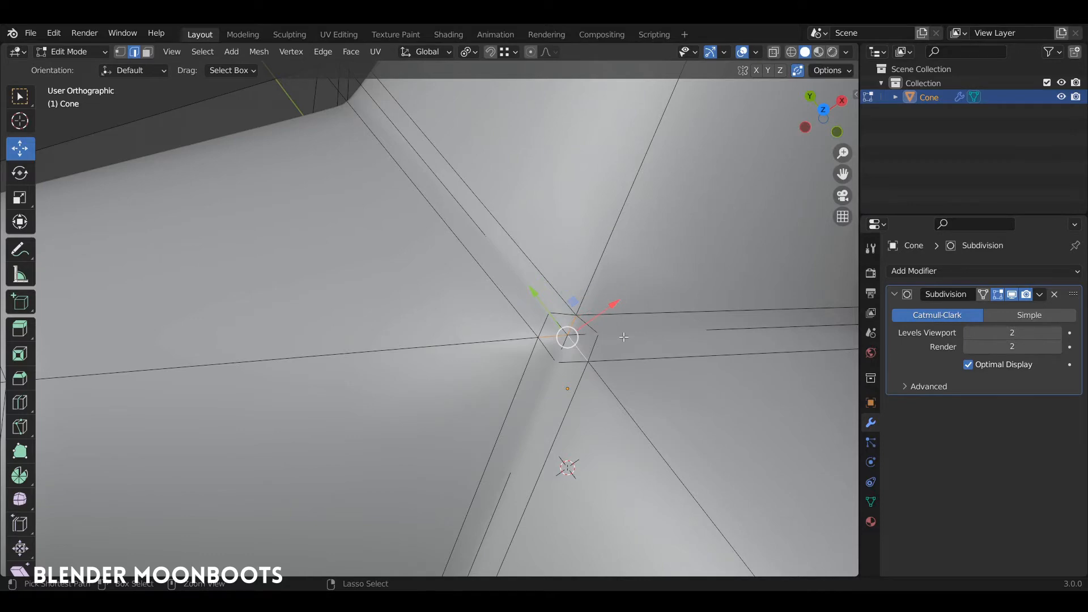
key("ctrl+x")
scroll(567, 338, "down", 6)
middle_click_drag(527, 335, 513, 340)
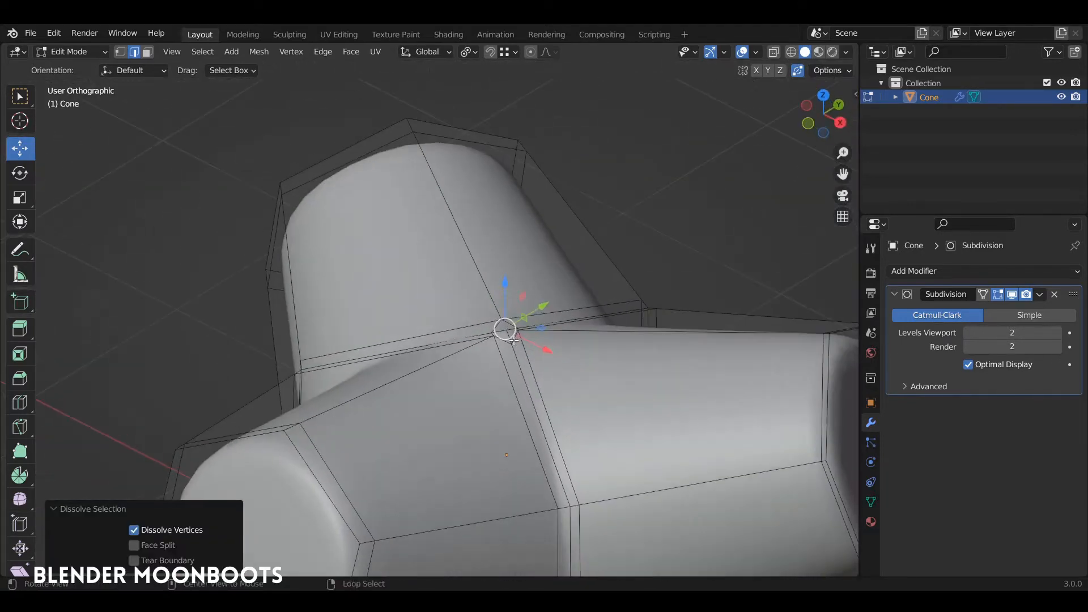
Knife a triangle linking the three corner vertices around another arm junction and switch to vertex selection.
left_click_drag(514, 341, 494, 258, "alt+shift")
left_click_drag(527, 340, 506, 268, "alt+shift")
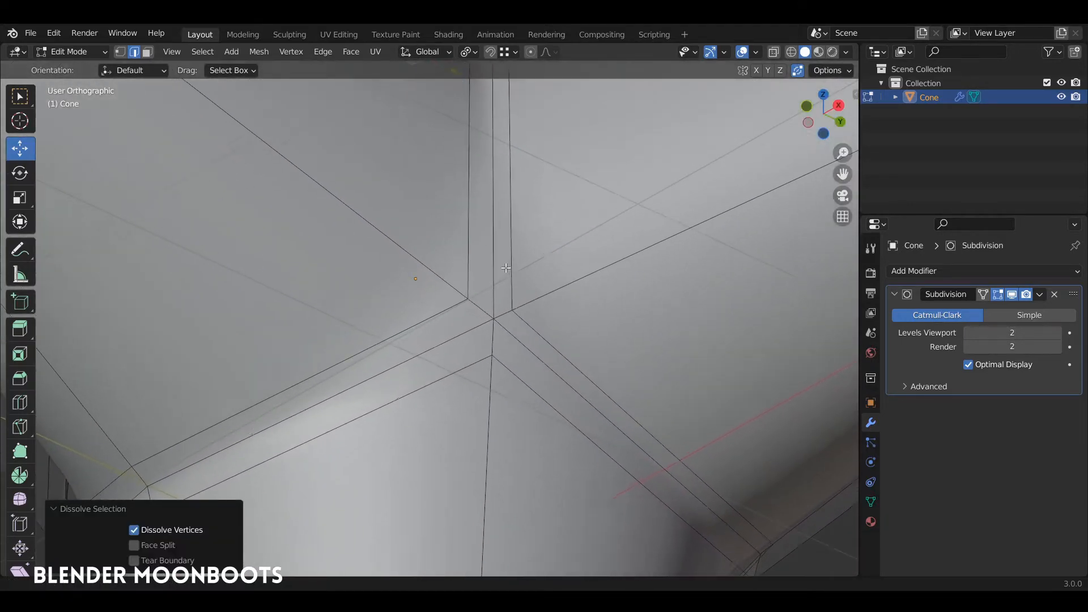
key("k")
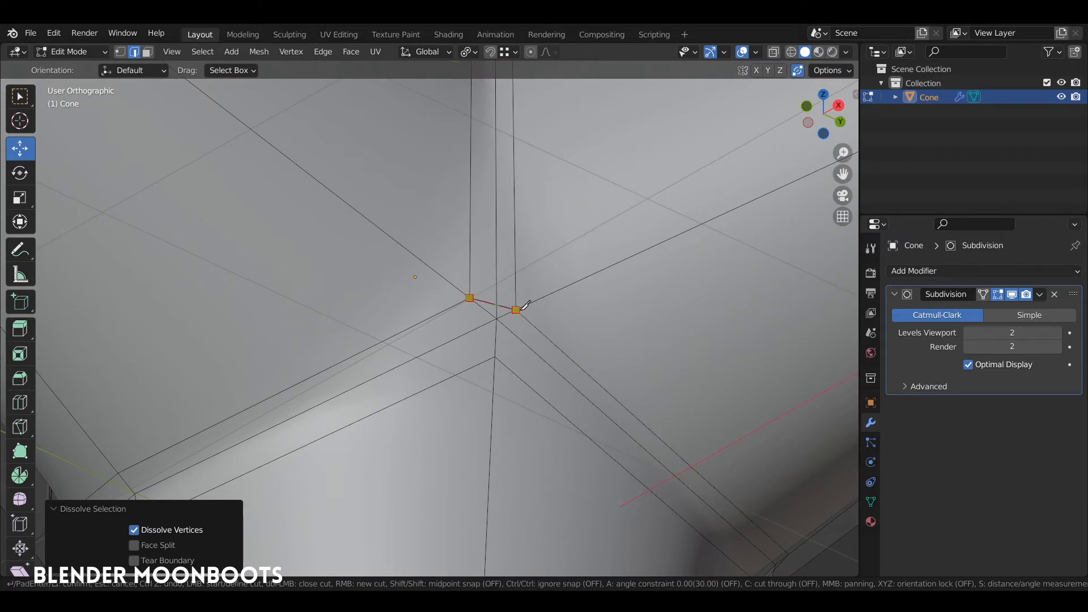
left_click(470, 297)
key("Return")
key("1")
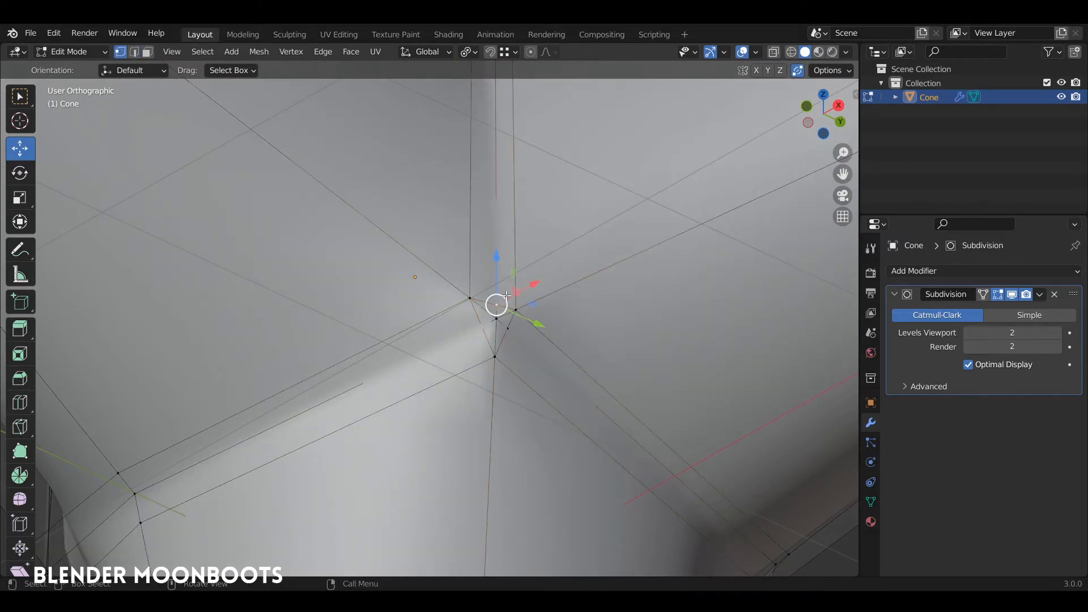
Slide the three cut vertices of this other junction outward along their edges to form a matching hexagon.
key("g")
key("g")
left_click(514, 288)
left_click(509, 329)
key("g")
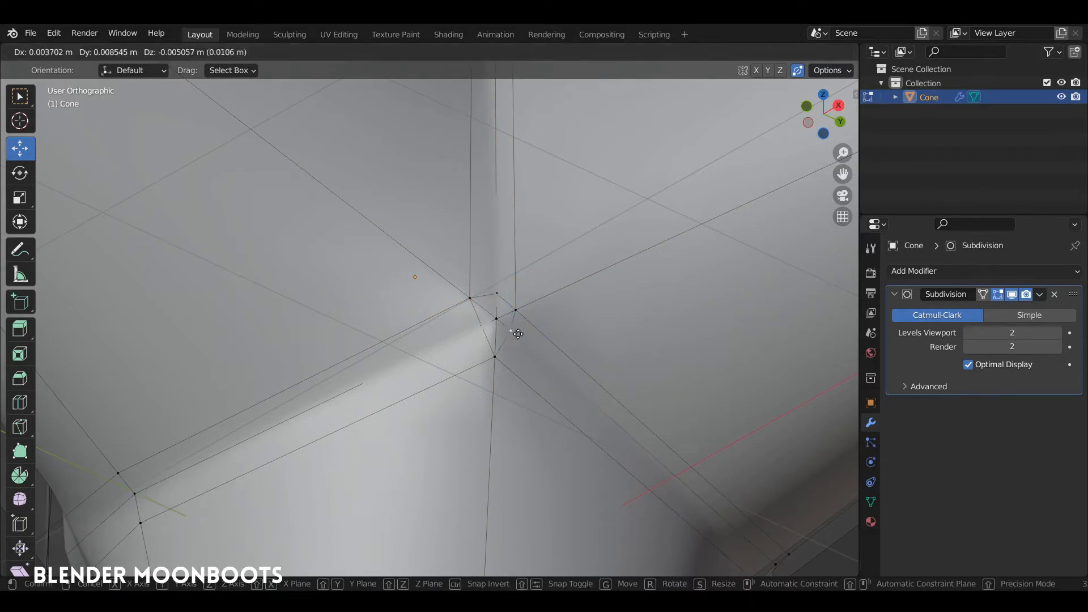
key("g")
left_click(525, 341)
left_click(479, 325)
key("g")
key("g")
left_click(465, 330)
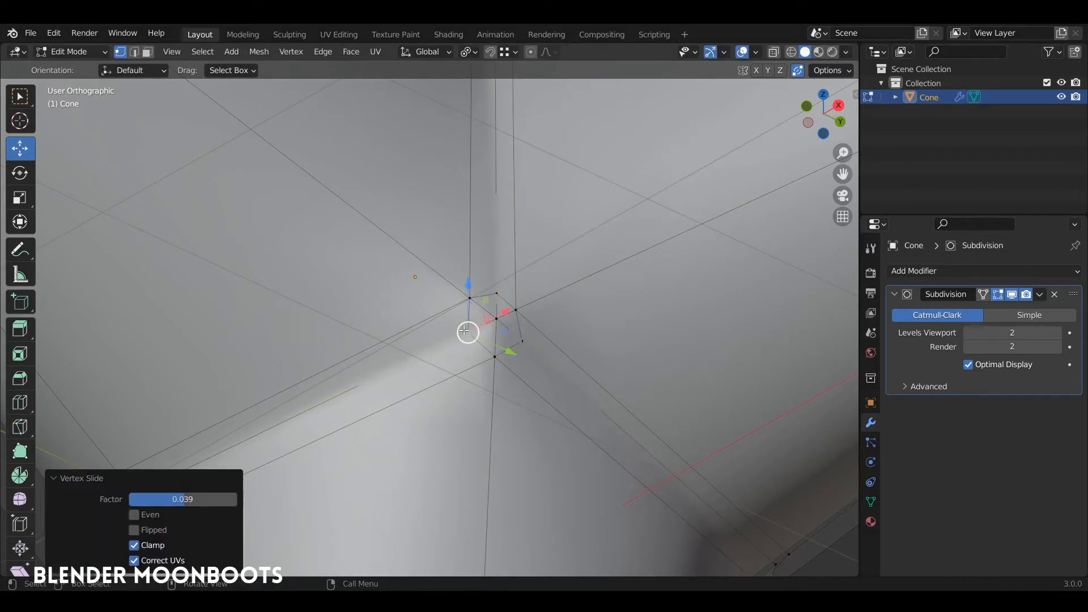
Dissolve the edges from this junction's centre to its corner vertices, check the smooth shape in Object Mode and resume editing.
key("2")
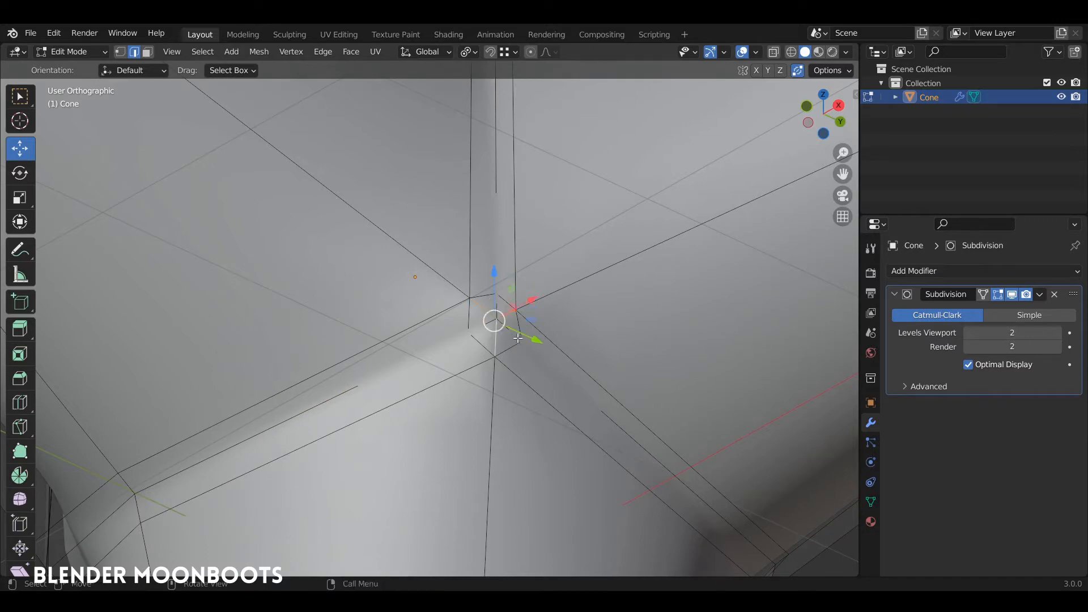
key("ctrl+x")
middle_click_drag(567, 370, 463, 455)
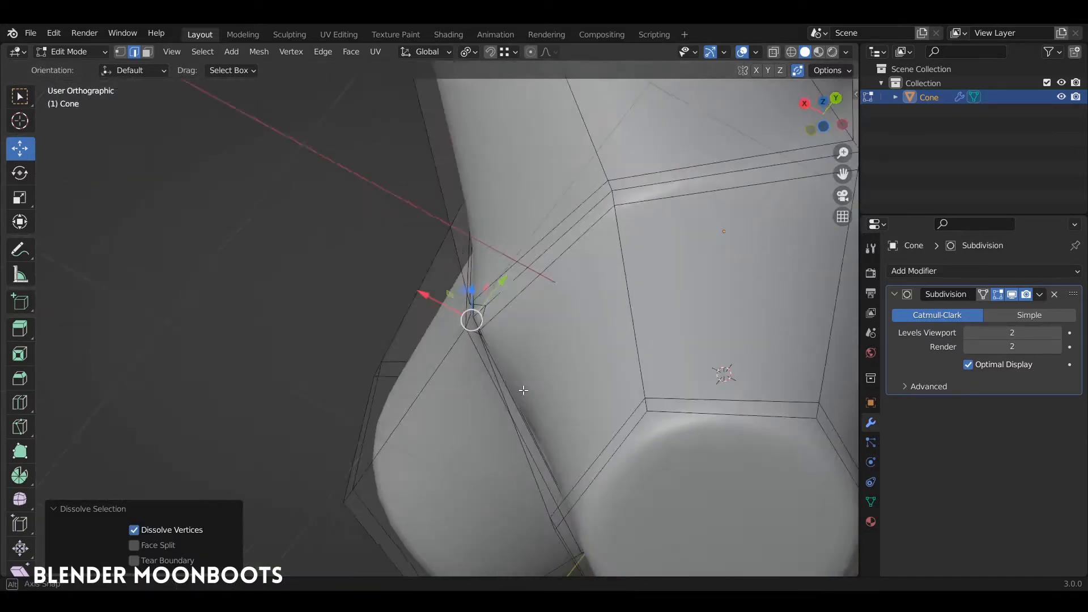
scroll(463, 455, "down", 2)
key("Tab")
left_click_drag(481, 368, 526, 348, "alt")
key("Tab")
Select the small vertex clusters around the centres of all the arm junctions.
key("1")
left_click(565, 287)
key("a")
key("alt+a")
left_click(566, 289)
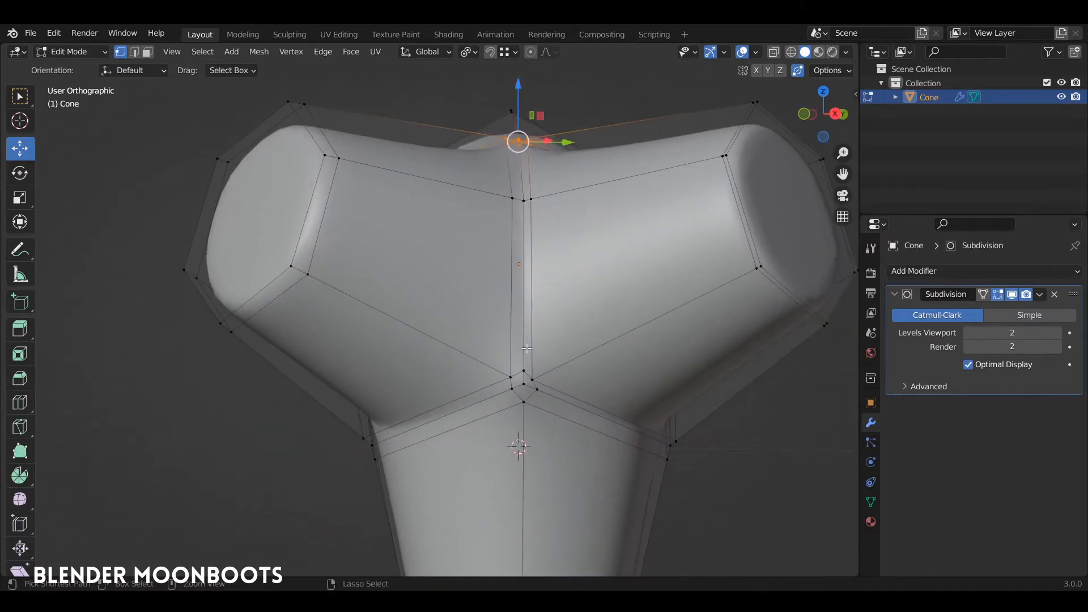
mouse_move(532, 355)
right_mouse_down("ctrl")
mouse_move(553, 409)
mouse_move(553, 377)
right_mouse_up("ctrl")
mouse_move(534, 334)
left_mouse_down("alt")
mouse_move(556, 340)
mouse_move(615, 318)
left_mouse_up("alt")
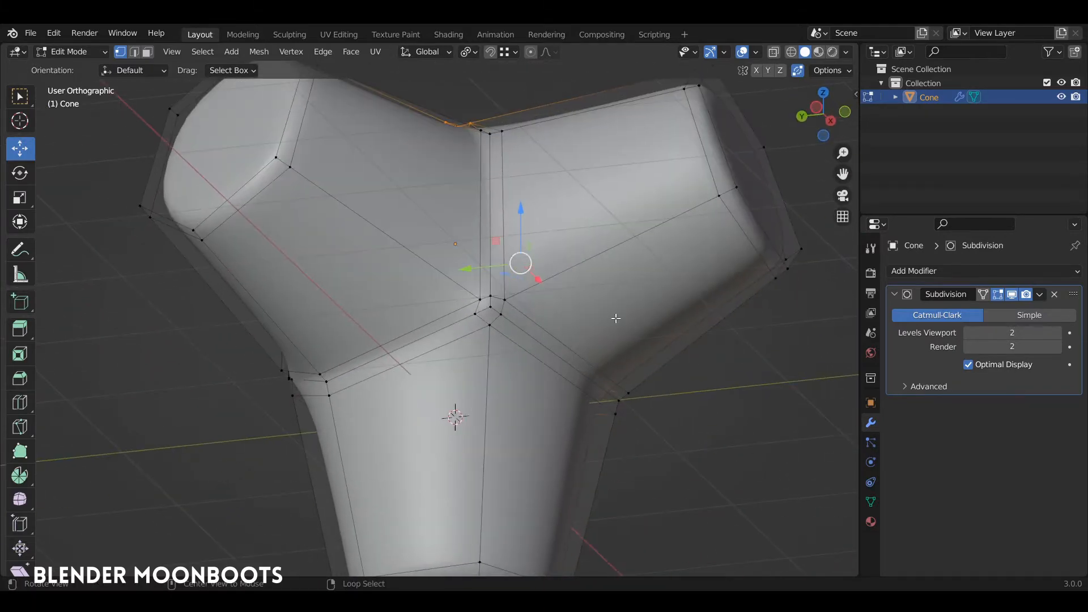
mouse_move(496, 280)
right_mouse_down("ctrl")
mouse_move(482, 339)
mouse_move(513, 318)
right_mouse_up("ctrl")
left_click_drag(505, 318, 586, 318, "alt")
mouse_move(543, 325)
right_mouse_down("ctrl")
mouse_move(536, 343)
mouse_move(543, 335)
right_mouse_up("ctrl")
left_click_drag(543, 335, 558, 369, "alt")
Set the pivot to Median Point, scale the selected junction clusters together and check the result in Object Mode.
left_click(468, 52)
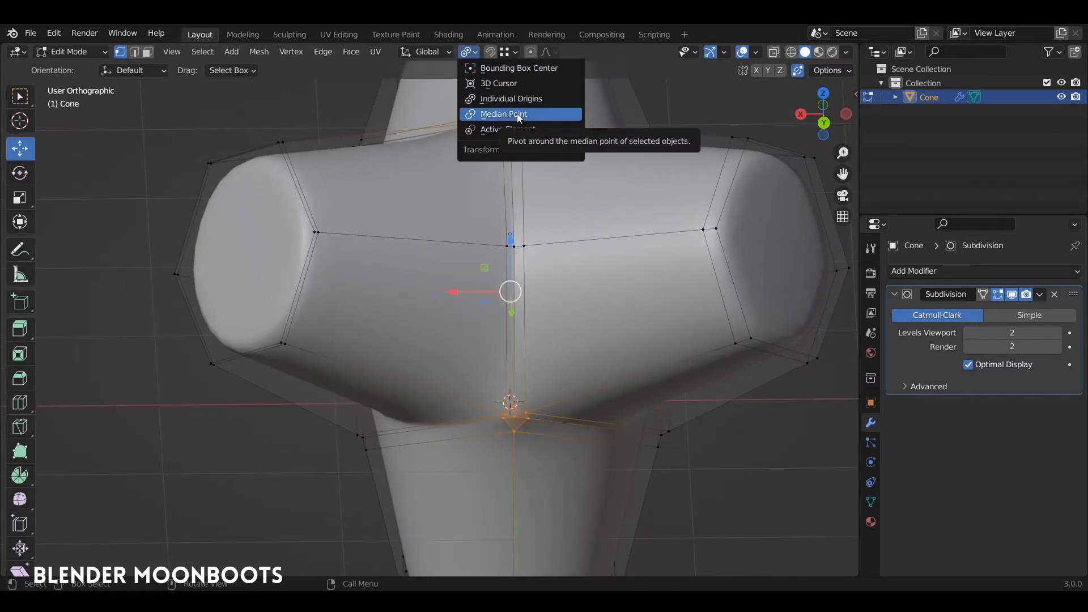
left_click(565, 121)
left_click_drag(567, 244, 611, 213, "alt")
key("s")
left_click(624, 276)
key("Tab")
key("Tab")
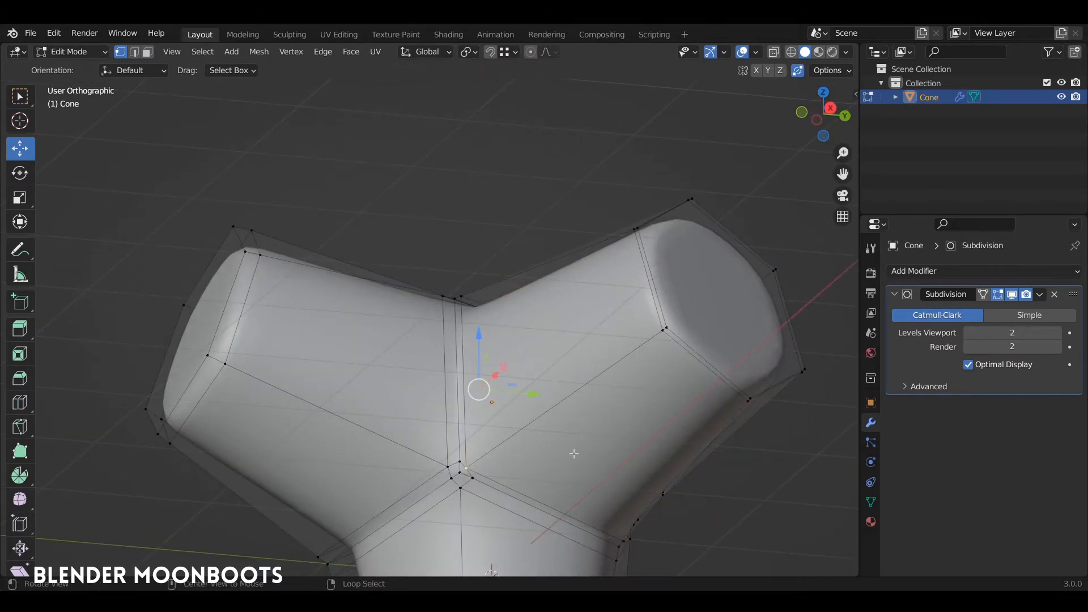
Select the centre vertex of each arm junction, scale them together and inspect the smoothed junctions in Object Mode.
left_click_drag(574, 454, 467, 301, "alt")
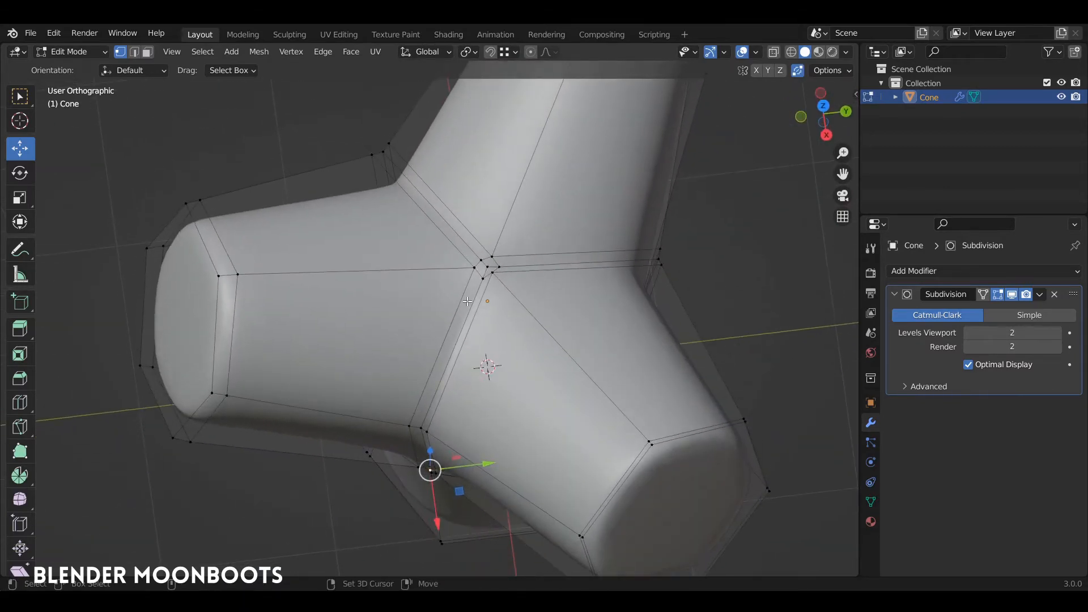
left_click(483, 264, "shift")
left_click_drag(483, 264, 544, 316, "alt")
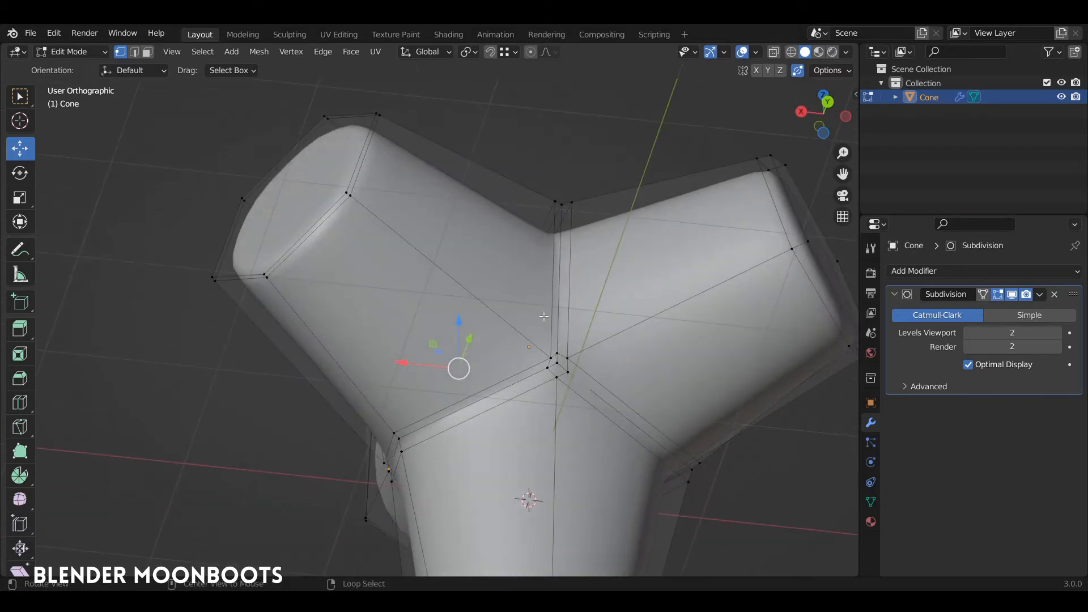
left_click(554, 361, "shift")
left_click_drag(554, 361, 652, 321, "alt")
key("s")
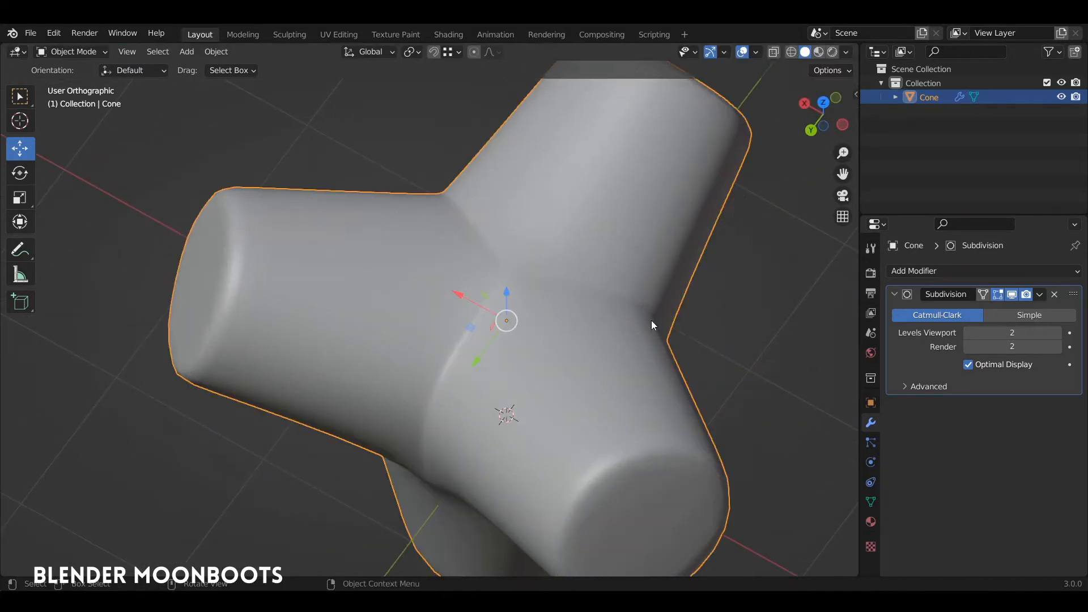
middle_click_drag(627, 342, 589, 391)
scroll(588, 352, "up", 3)
middle_click_drag(588, 328, 547, 268)
middle_click_drag(475, 292, 433, 363)
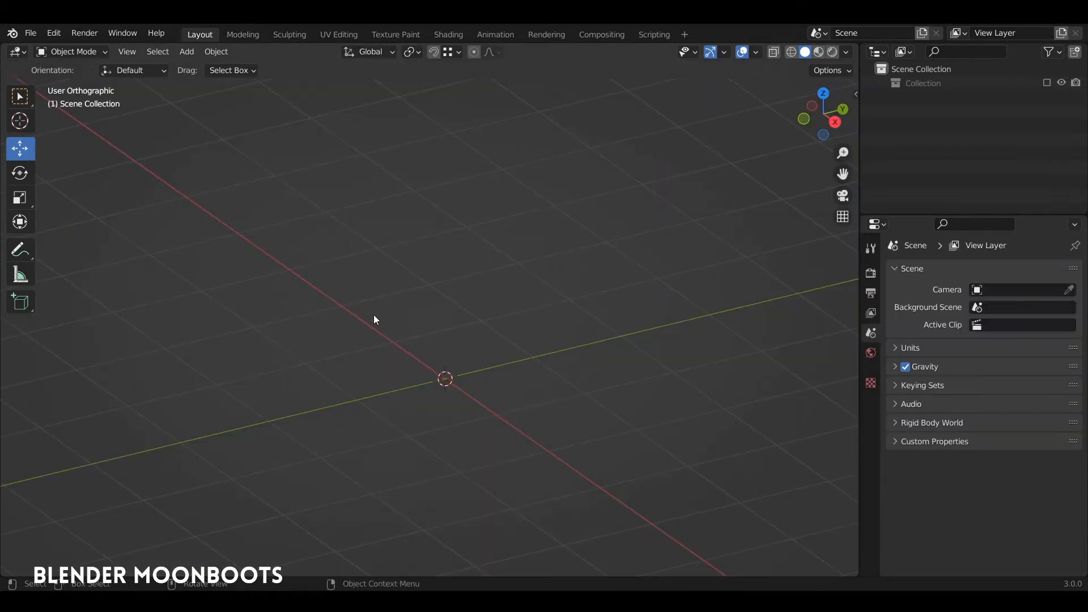
Add a cube mesh to the empty scene and, in Edit Mode, scale it to 0.570 along X.
key("shift+a")
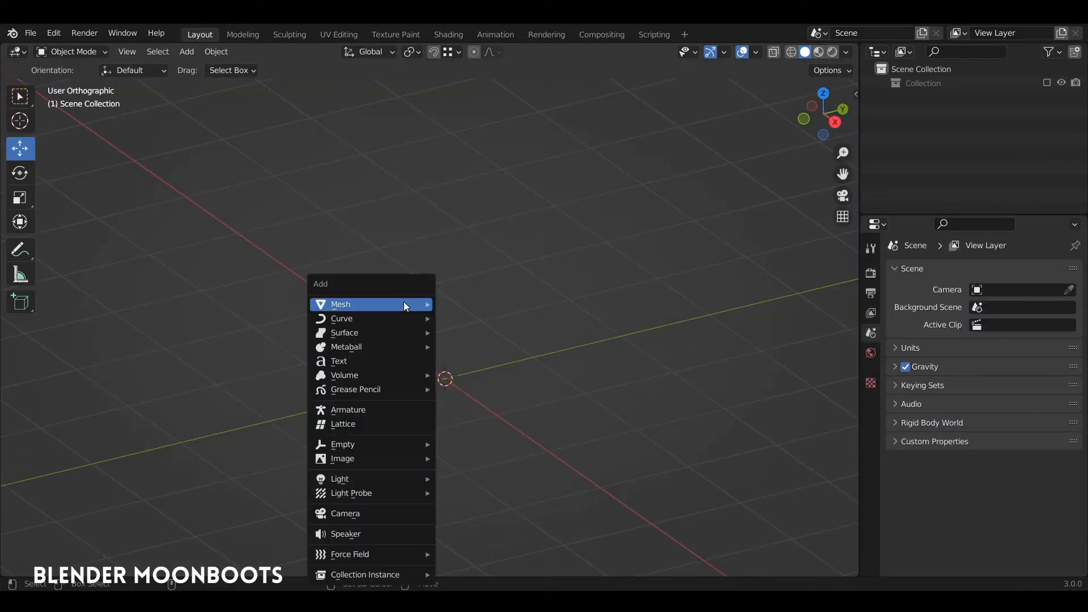
mouse_move(404, 304)
left_click(475, 319)
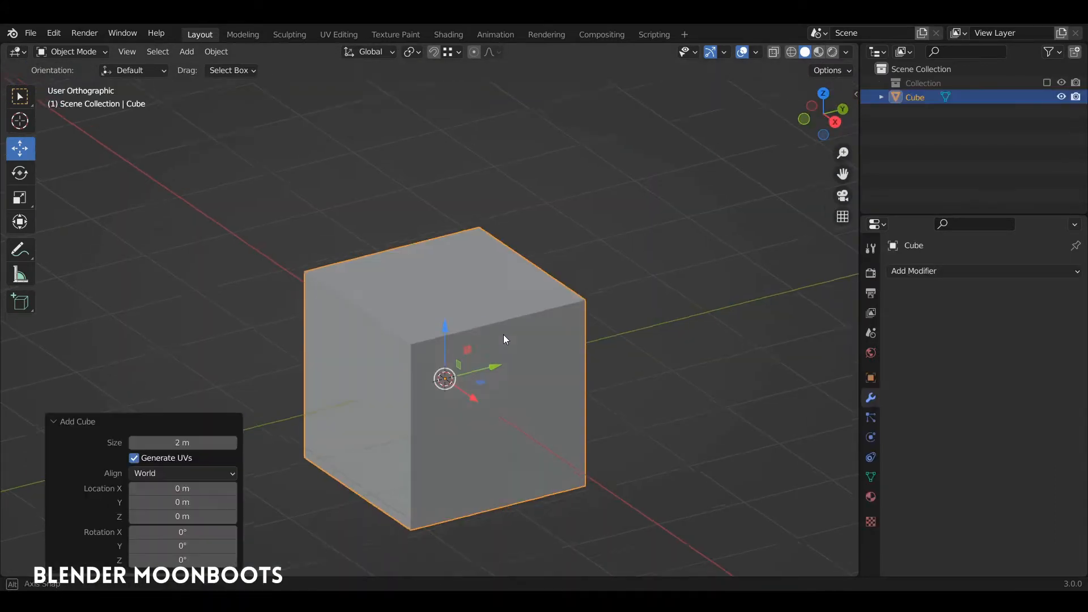
scroll(512, 340, "down", 1)
key("Tab")
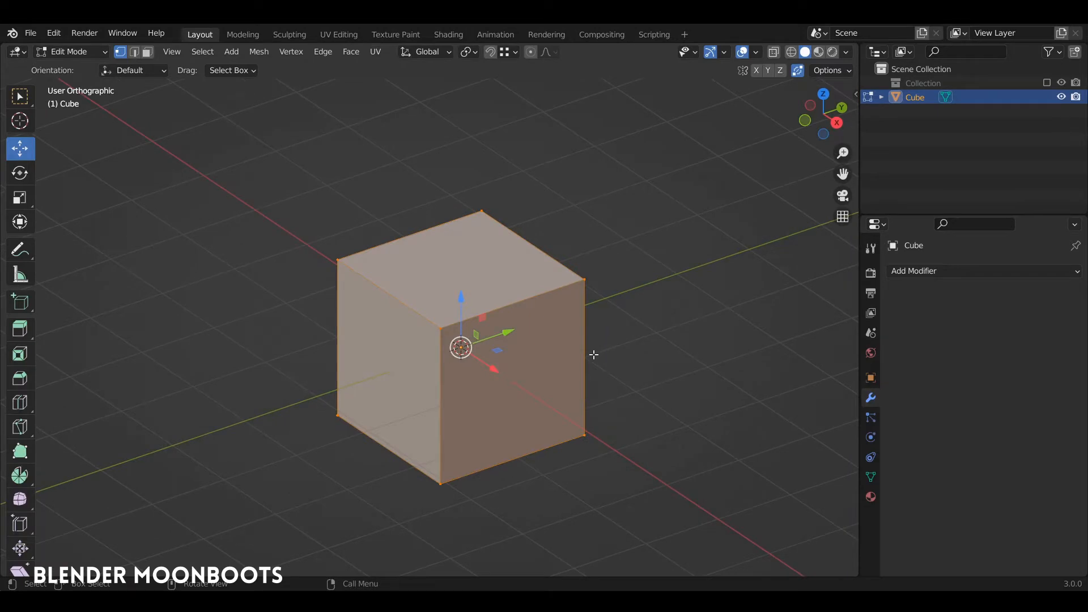
key("s")
key("x")
left_click(536, 339)
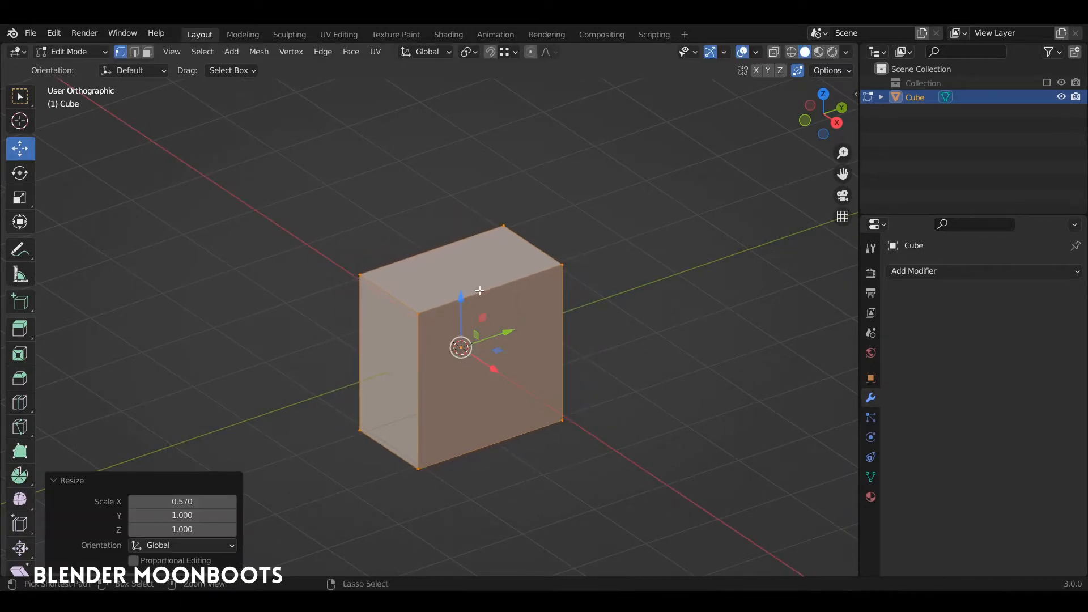
Add one vertical and one horizontal centred loop cut, dividing the block's large front face into four.
key("ctrl+r")
left_click(480, 290)
right_click(479, 290)
key("ctrl+r")
left_click(428, 372)
right_click(438, 381)
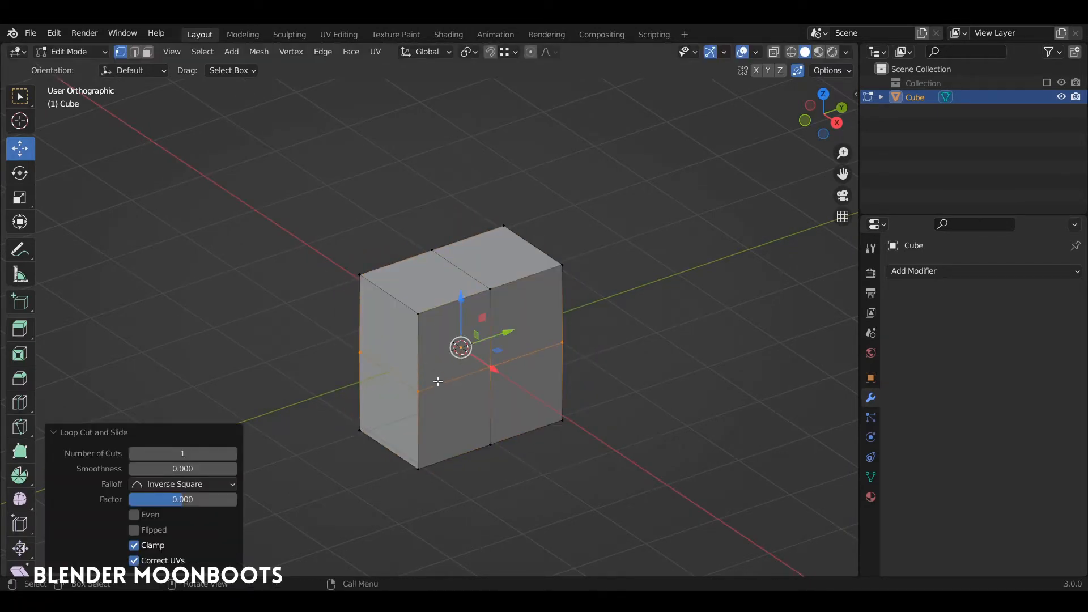
Extrude both lower front faces and one upper front face outward by 0.7598 m, leaving a square notch in the corner.
key("3")
left_click(448, 418)
left_click(519, 391, "shift")
left_click(516, 317, "shift")
middle_click_drag(536, 343, 543, 351)
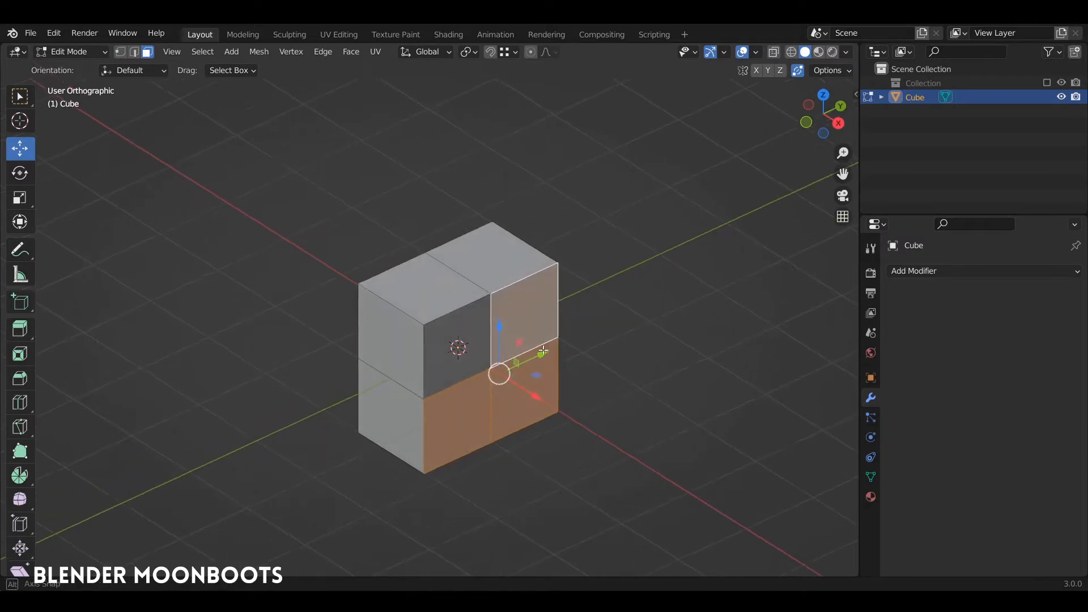
key("e")
left_click(588, 411)
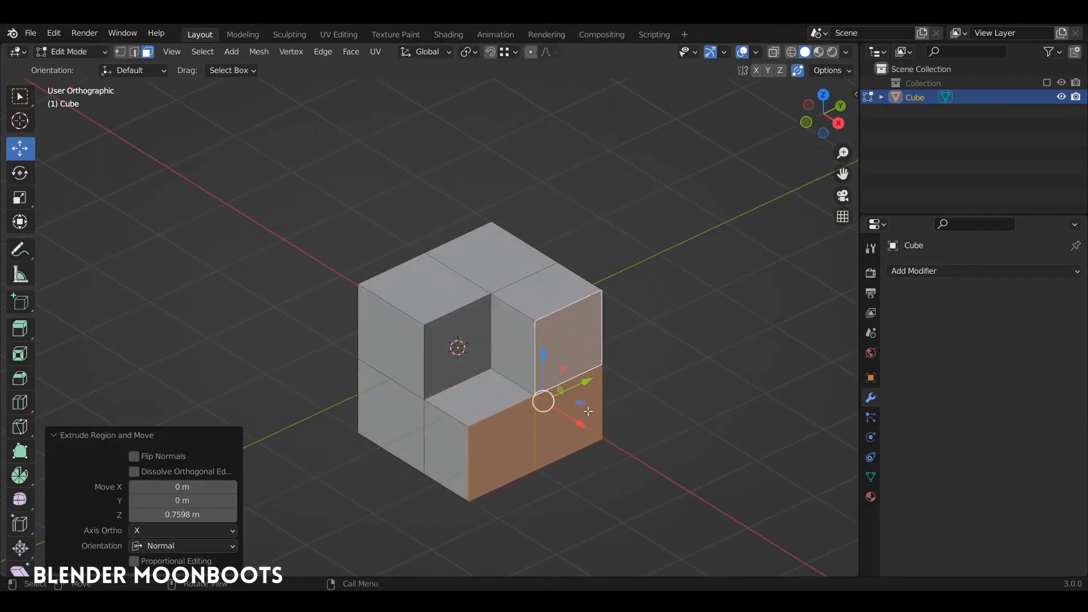
Leave Edit Mode, place the 3D cursor beside the notched block, add a second cube there and enter its Edit Mode.
key("Tab")
middle_click_drag(588, 411, 524, 349)
left_click(606, 271, "shift")
key("shift+a")
mouse_move(598, 261)
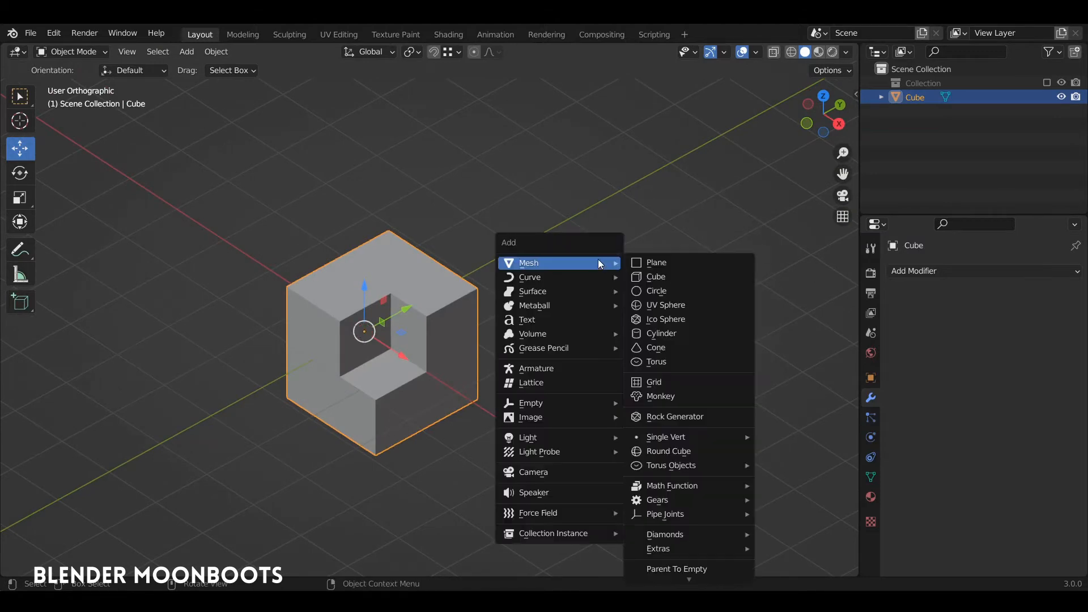
left_click(652, 275)
key("Tab")
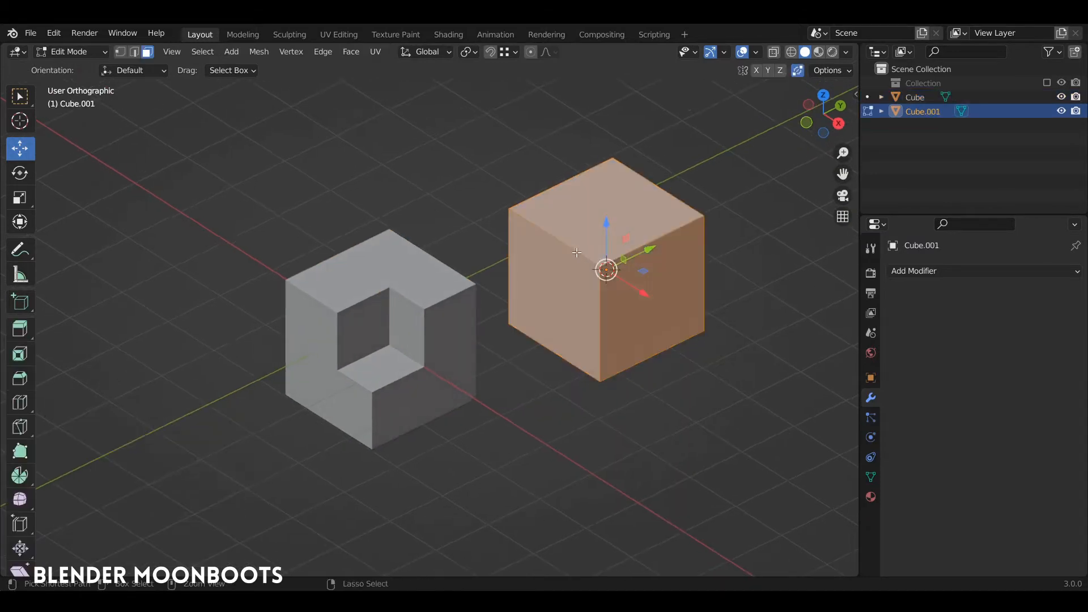
Add two perpendicular centred vertical loop cuts to the second cube, dividing its top face into four.
key("ctrl+r")
left_click(571, 247)
right_click(572, 247)
key("ctrl+r")
left_click(627, 244)
right_click(627, 244)
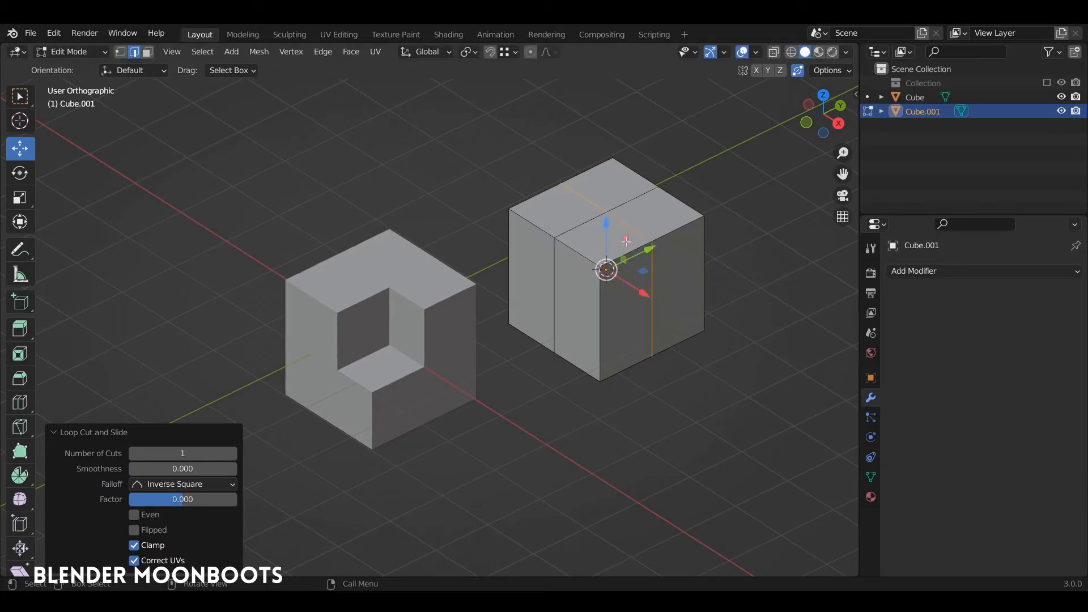
Extrude the second cube's front top quarter face downward by 0.8705 m with Extrude Manifold to form a corner notch.
key("3")
left_click(597, 246)
middle_click_drag(619, 264, 685, 246)
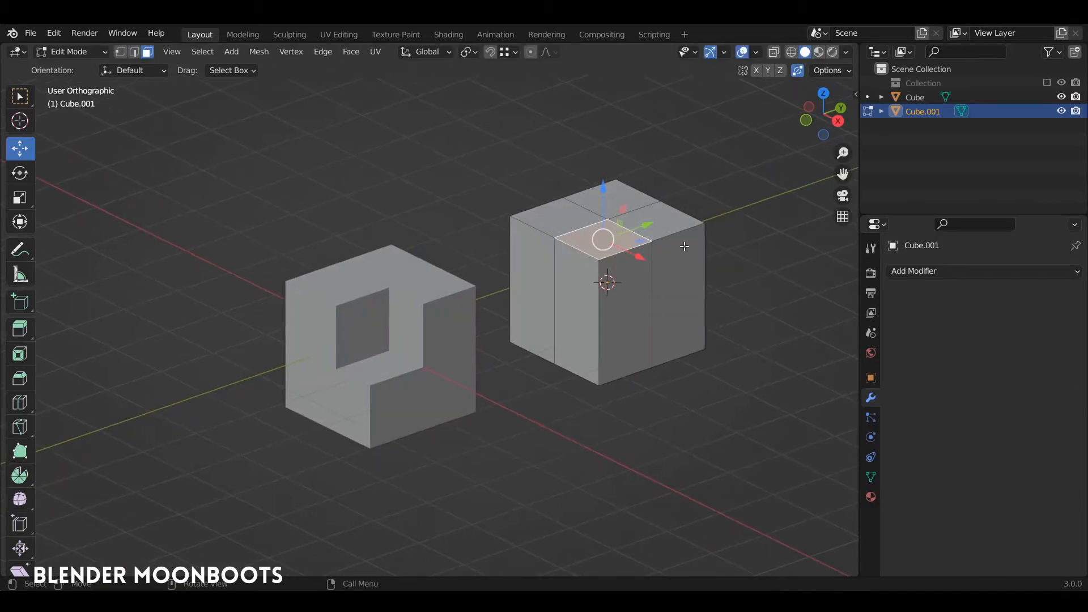
key("alt+e")
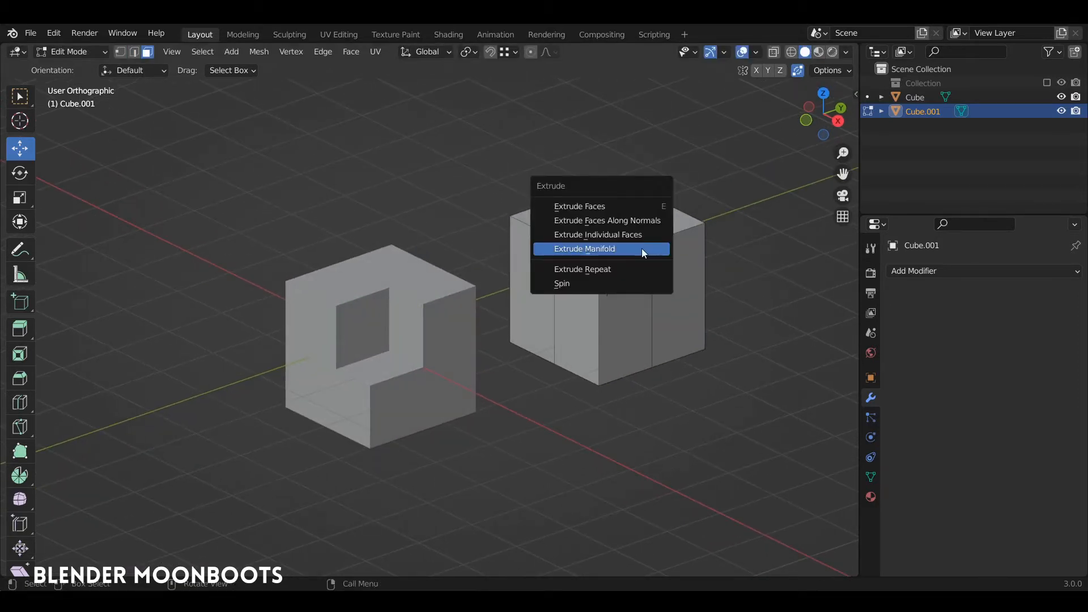
left_click(642, 247)
left_click(593, 302)
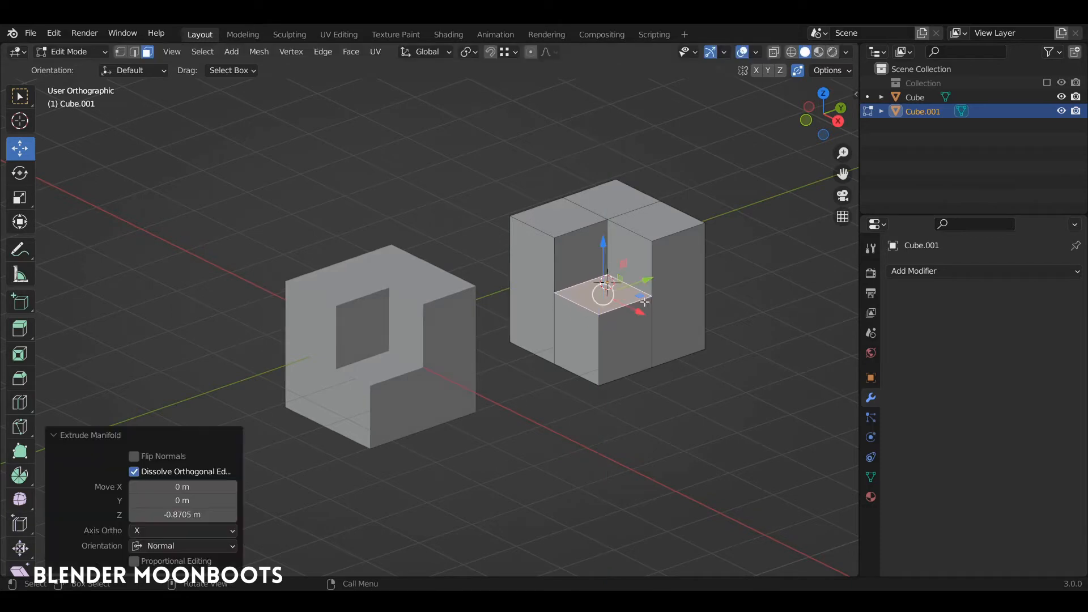
middle_click_drag(593, 302, 648, 300)
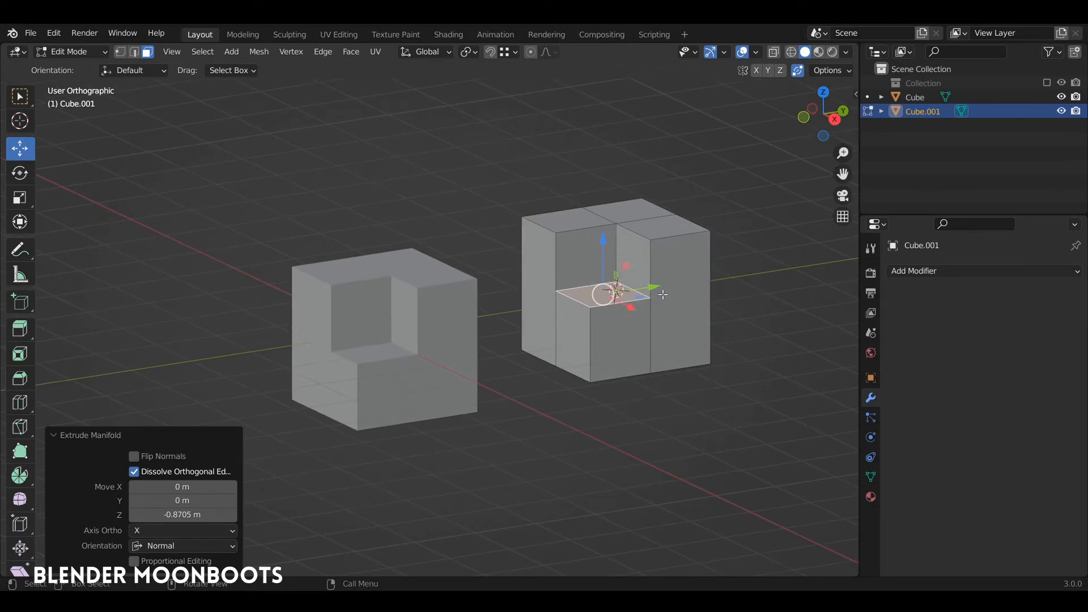
Return to Object Mode and delete the second cube.
middle_click_drag(662, 294, 649, 303)
key("Tab")
key("x")
left_click(648, 305)
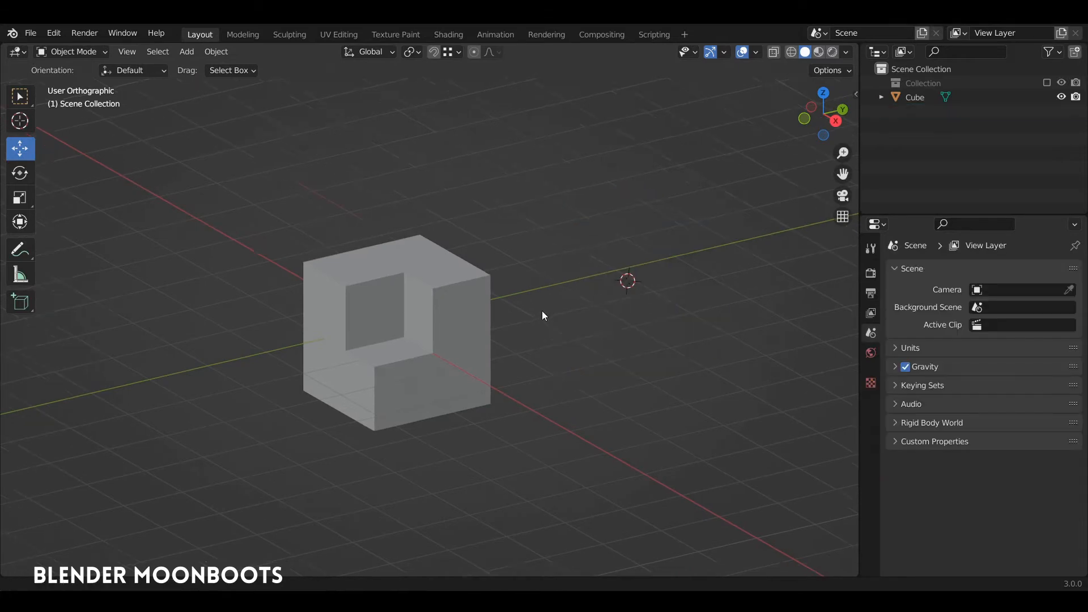
In the notched block's Edit Mode, bevel the notch's inner edge and its two parallel outer edges with 2 segments.
left_click(558, 318)
mouse_move(542, 311)
middle_mouse_down("shift")
mouse_move(645, 290)
mouse_move(579, 324)
mouse_move(551, 319)
middle_mouse_up("shift")
key("Tab")
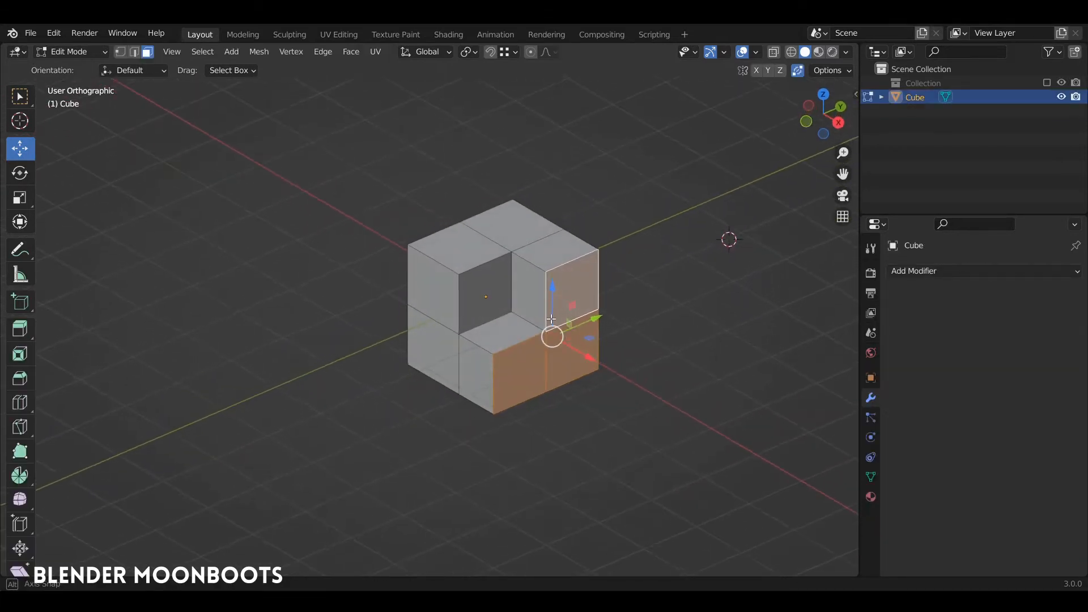
scroll(551, 319, "up", 2)
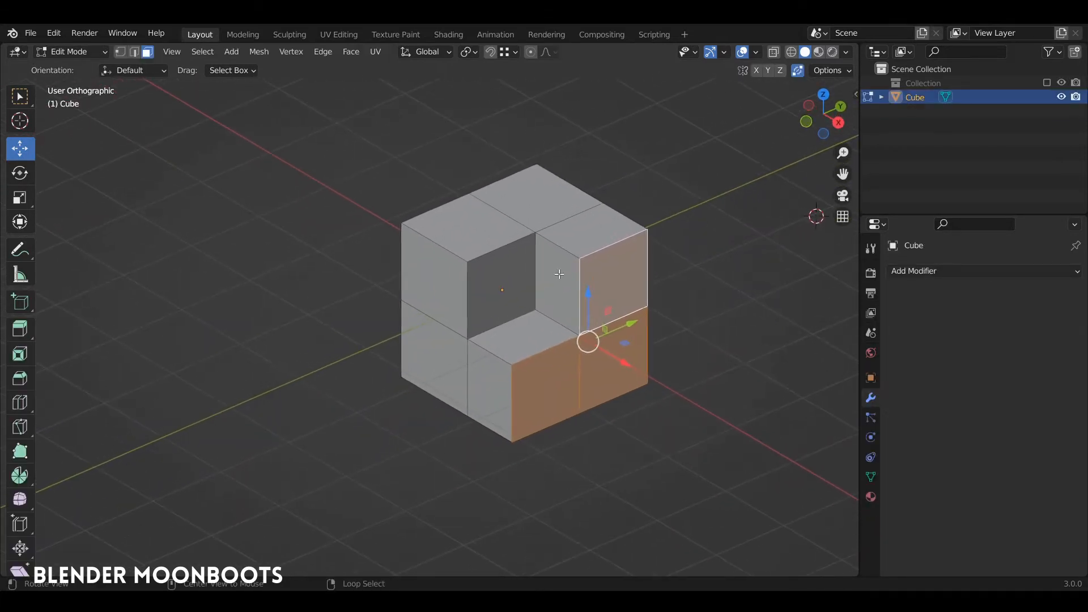
key("2")
left_click(555, 245)
left_click(551, 318, "shift")
left_click(485, 349, "shift")
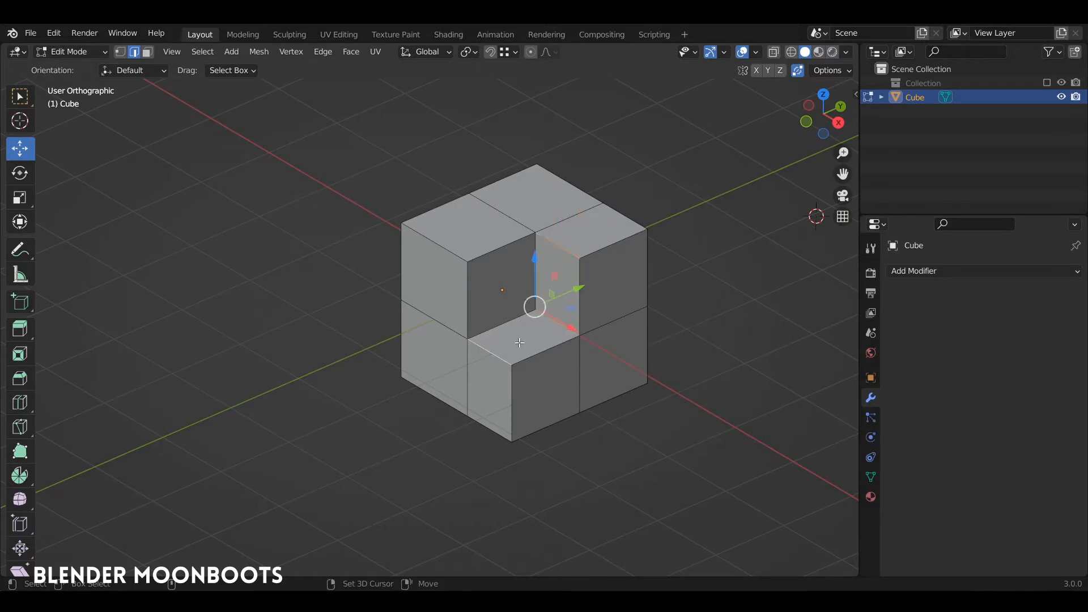
middle_click_drag(551, 315, 531, 338)
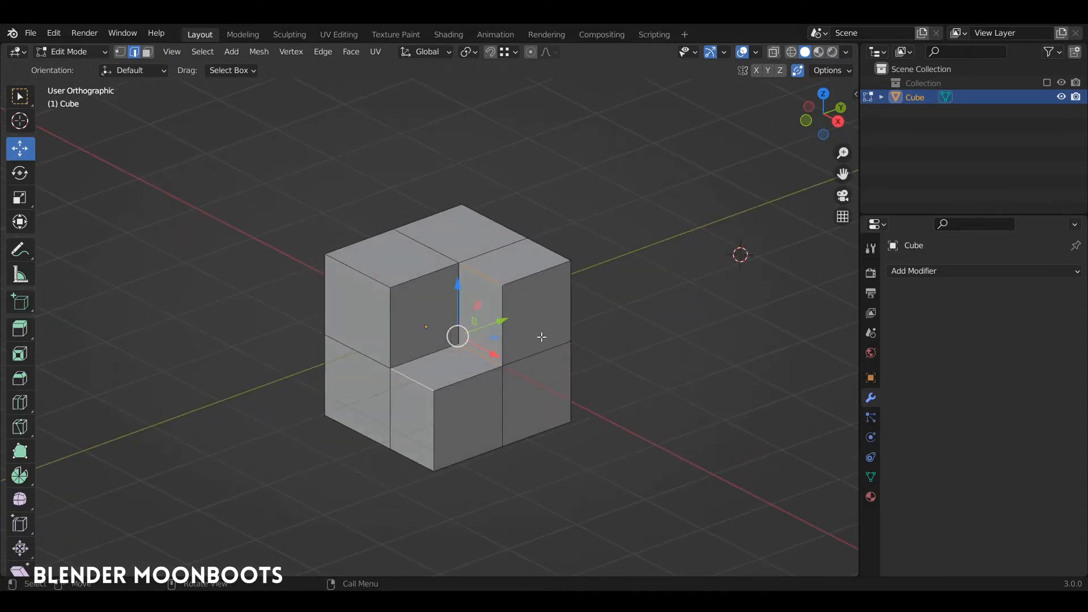
key("ctrl+b")
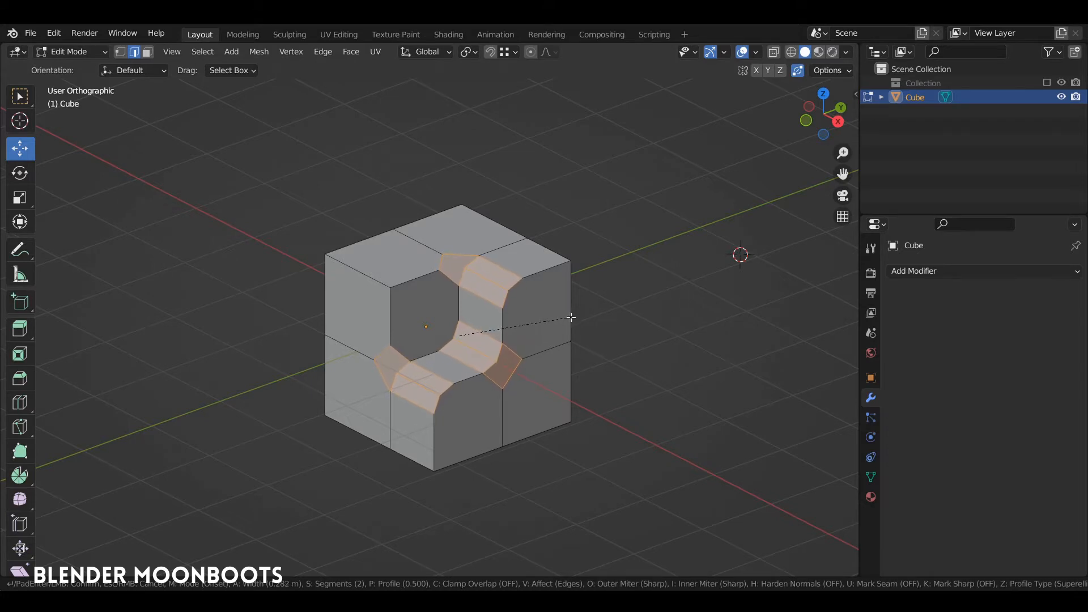
left_click(572, 317)
Connect the opposite corner vertices of the bevel's end faces on the block's outer side and on its top.
key("1")
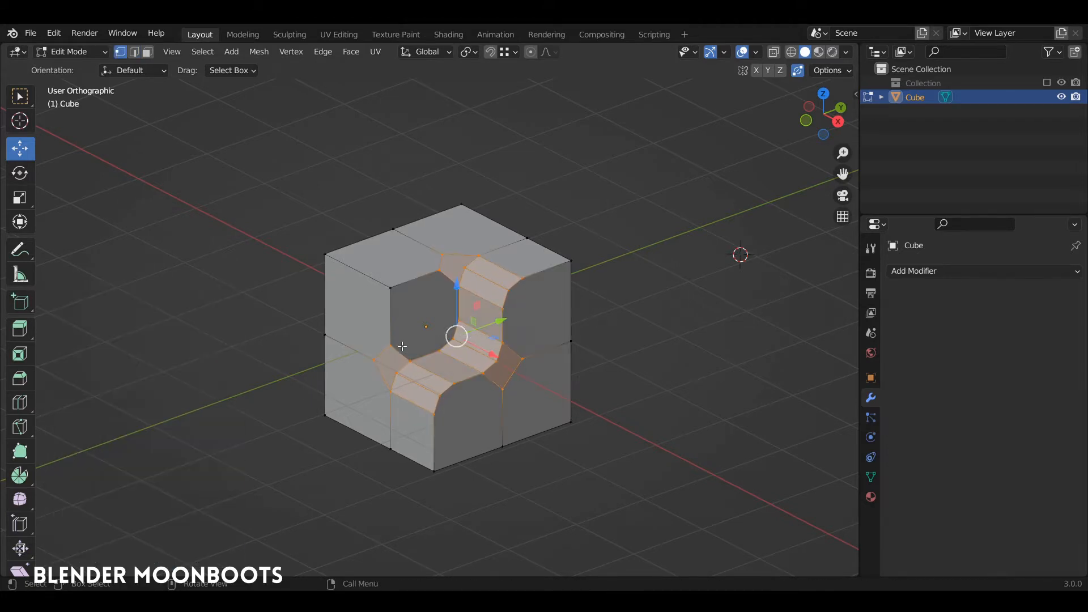
left_click(391, 346)
scroll(448, 278, "up", 4)
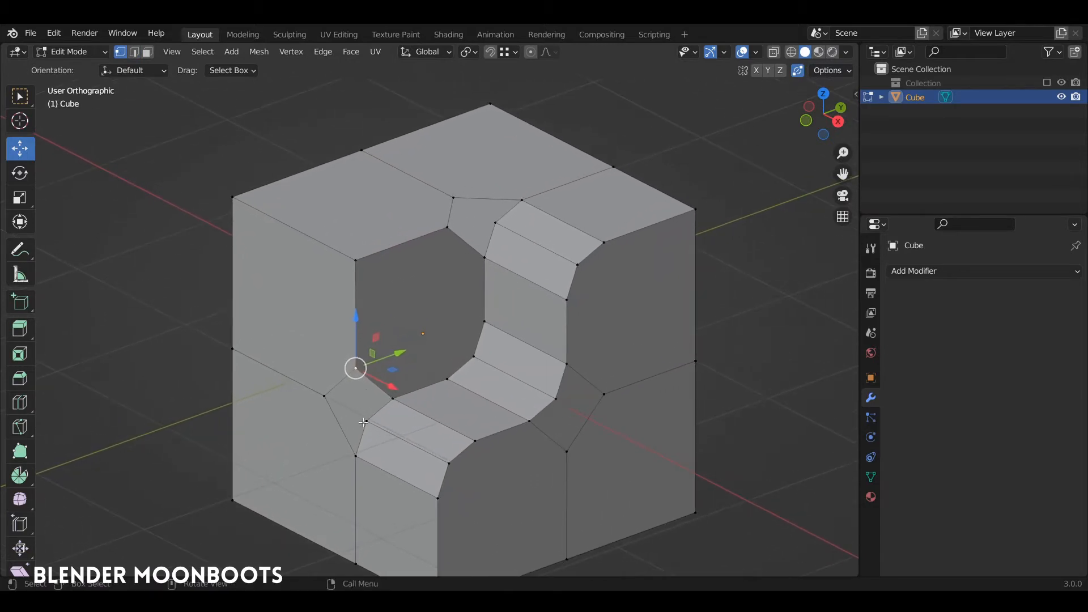
left_click(357, 454, "shift")
middle_click_drag(358, 453, 350, 361)
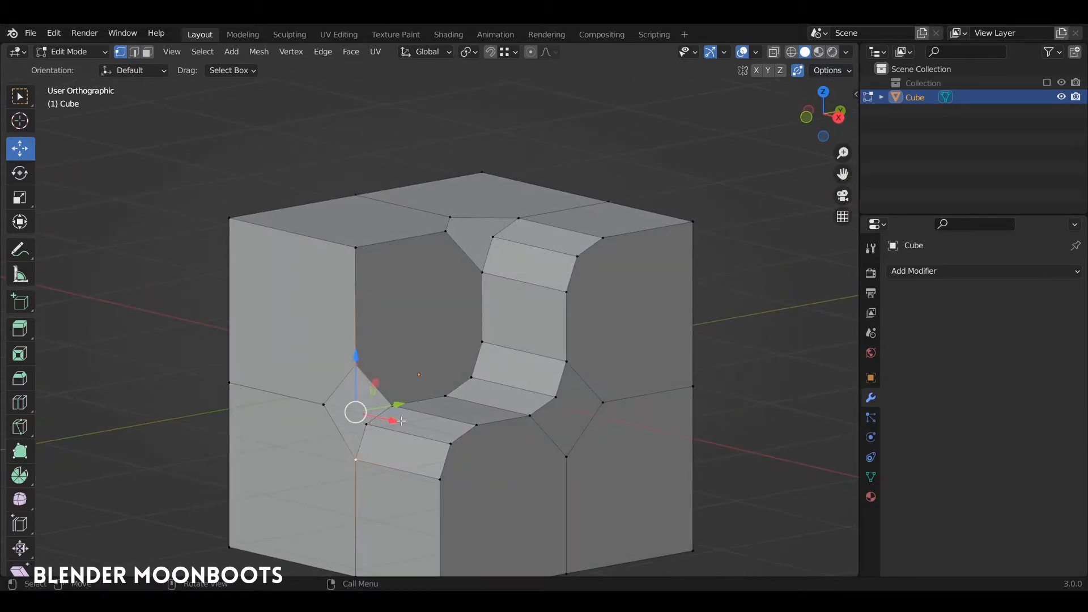
key("j")
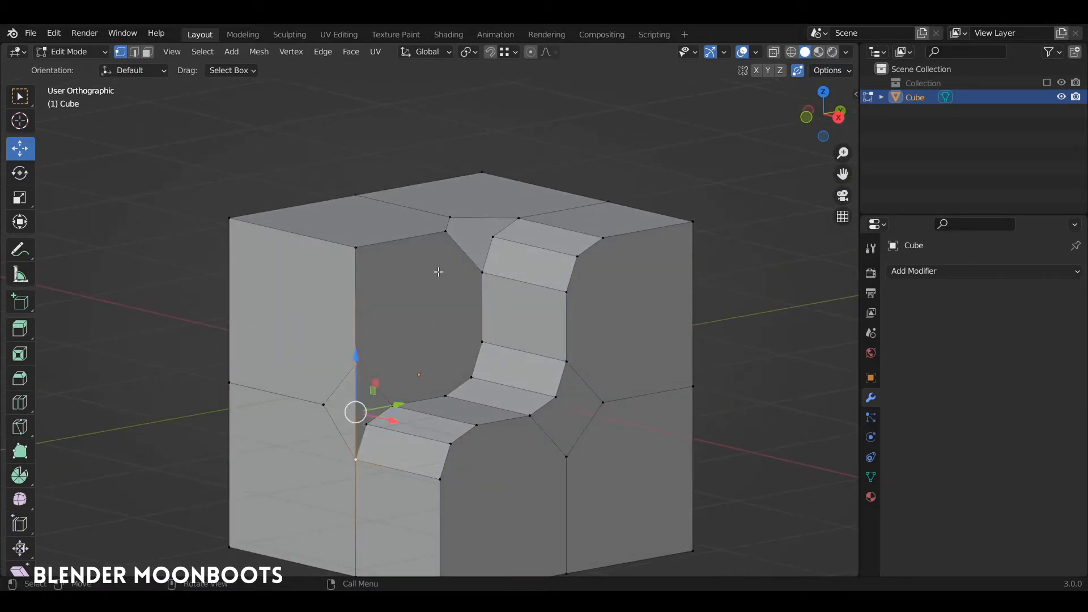
left_click(445, 231)
left_click(519, 217, "shift")
key("j")
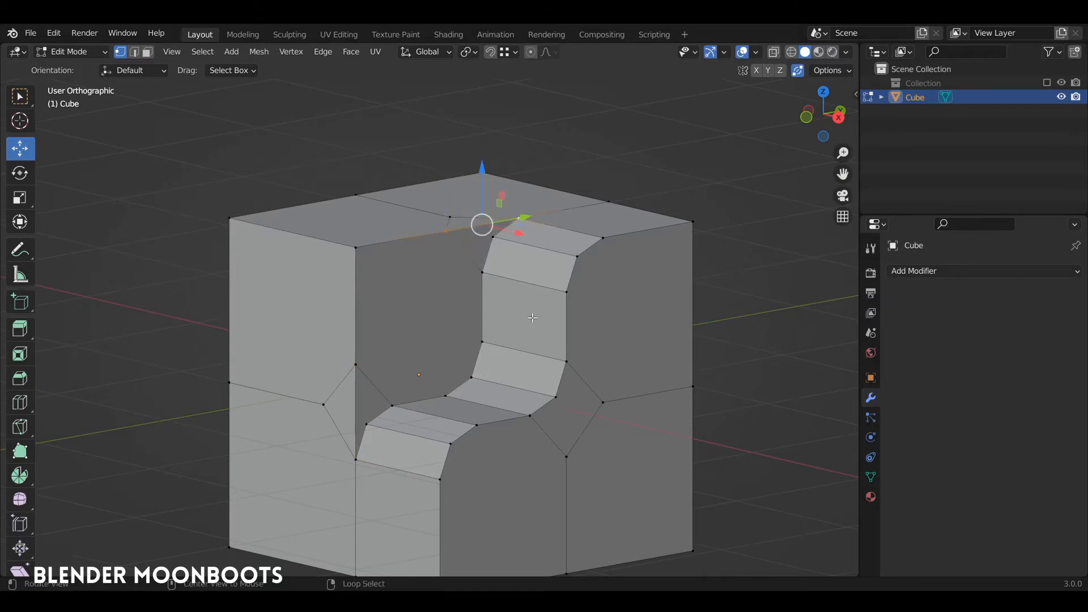
In Right view, knife-cut vertically through the whole block at the bevel vertex nearest its outer notched side.
middle_click_drag(533, 318, 462, 329)
key("KP_3")
middle_click_drag(462, 329, 468, 290, "shift")
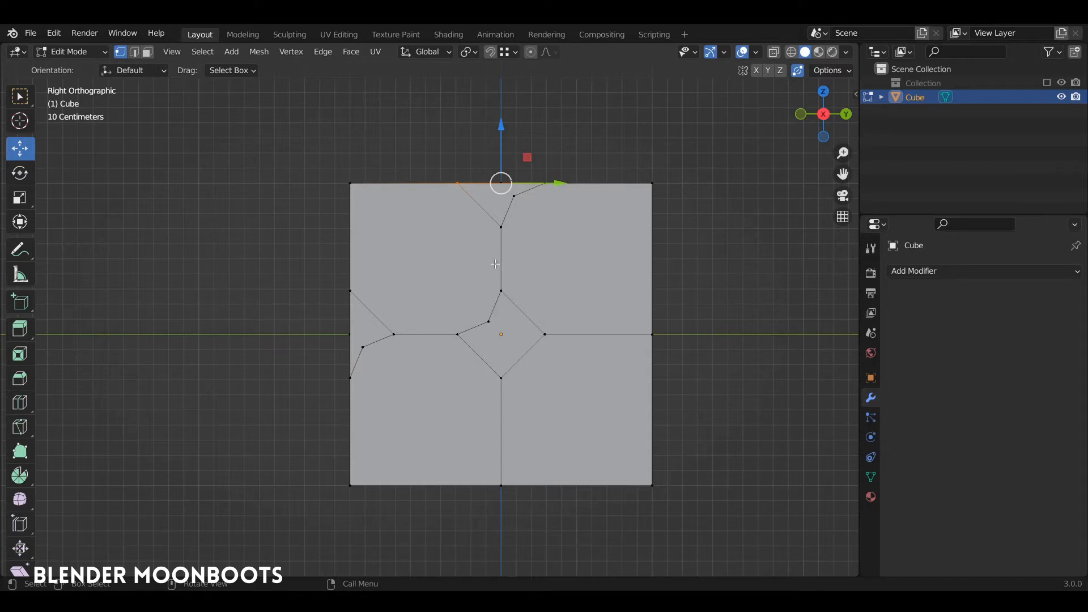
key("k")
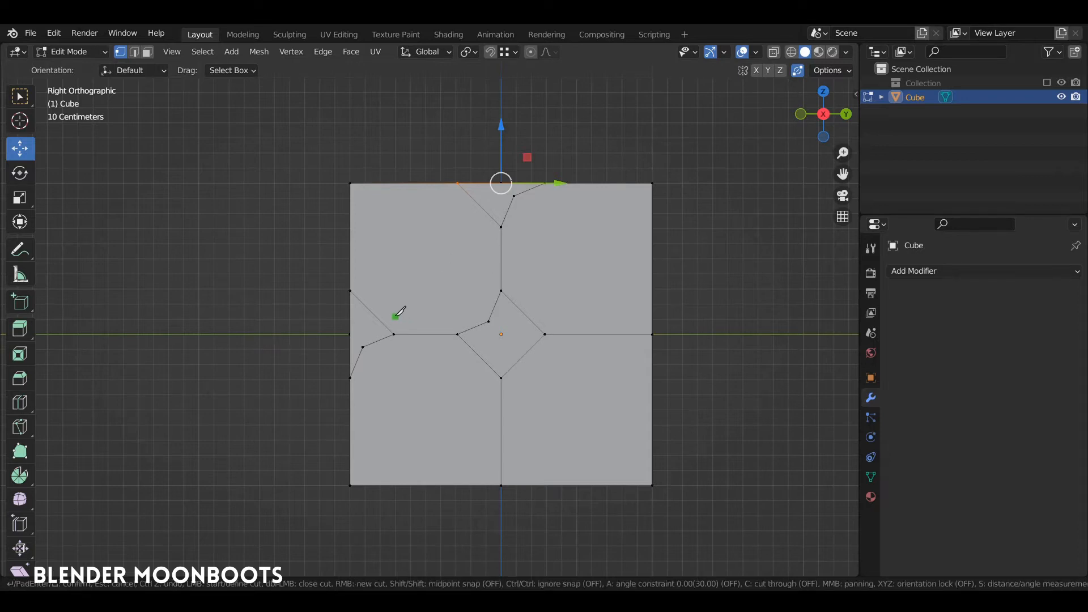
left_click(397, 330)
left_click(396, 148)
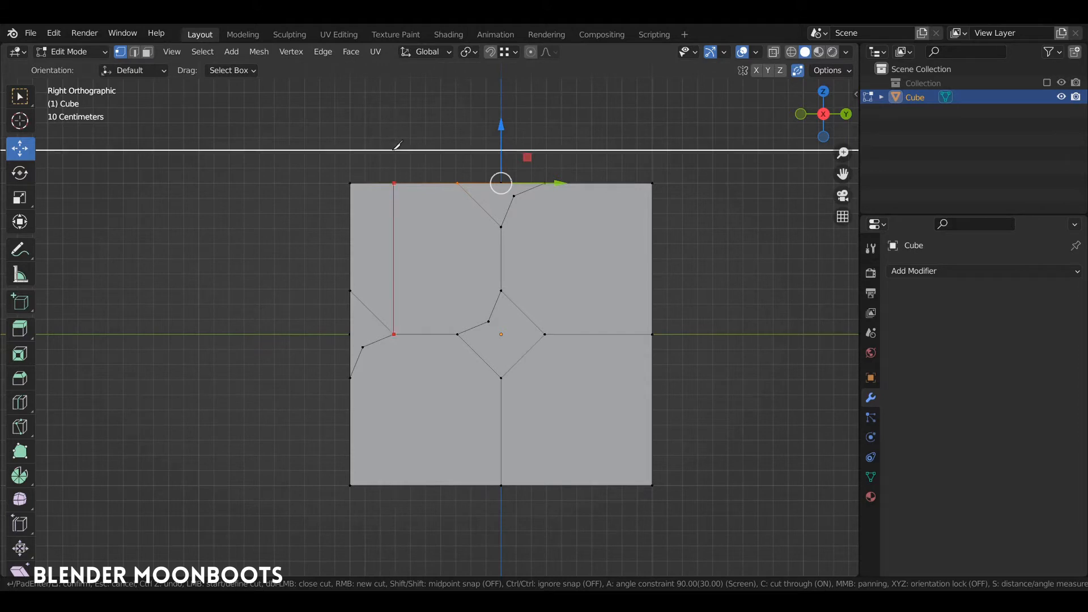
left_click(404, 511)
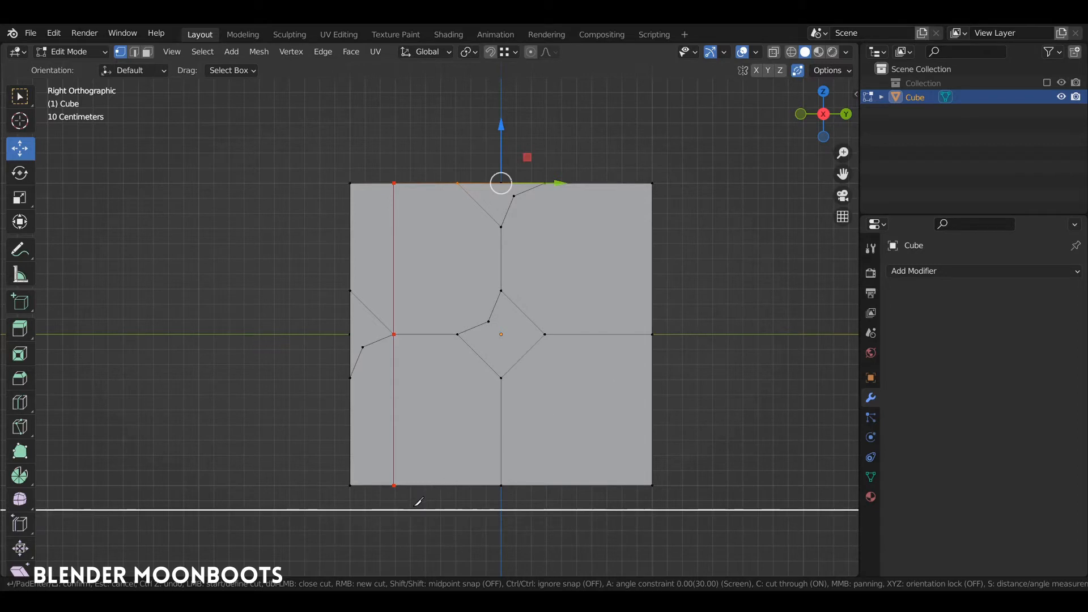
key("Return")
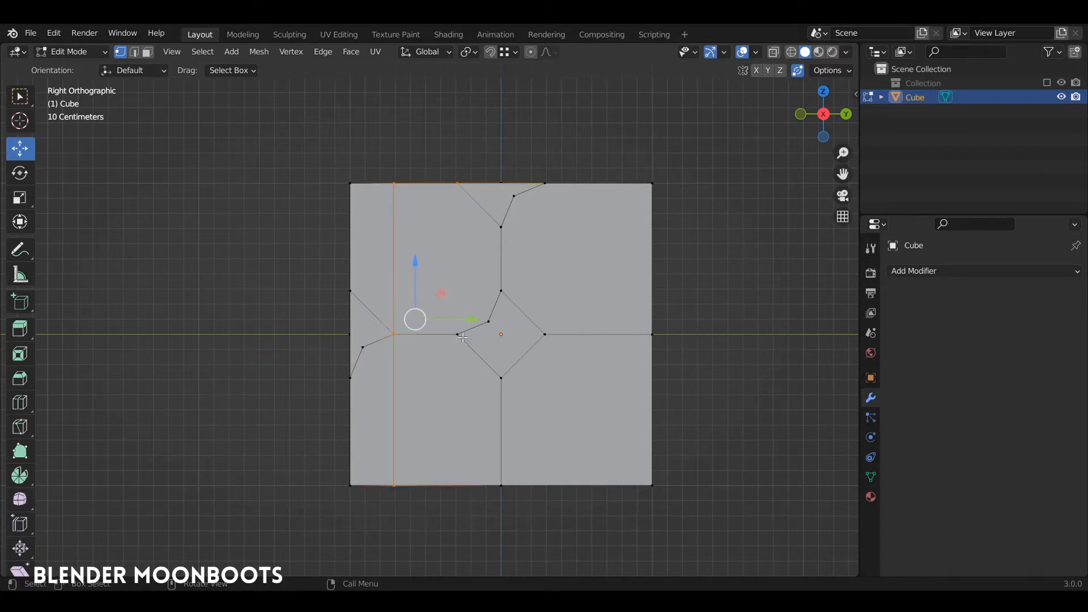
Knife-cut vertically through the whole block at the left corner vertex of the central diamond.
key("k")
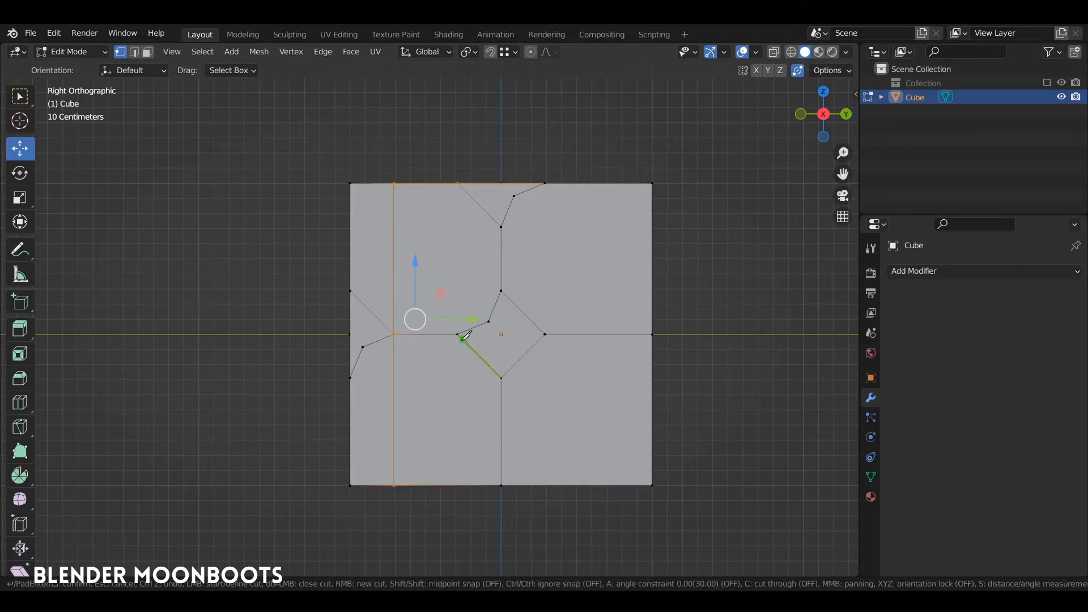
left_click(459, 336)
left_click(459, 165)
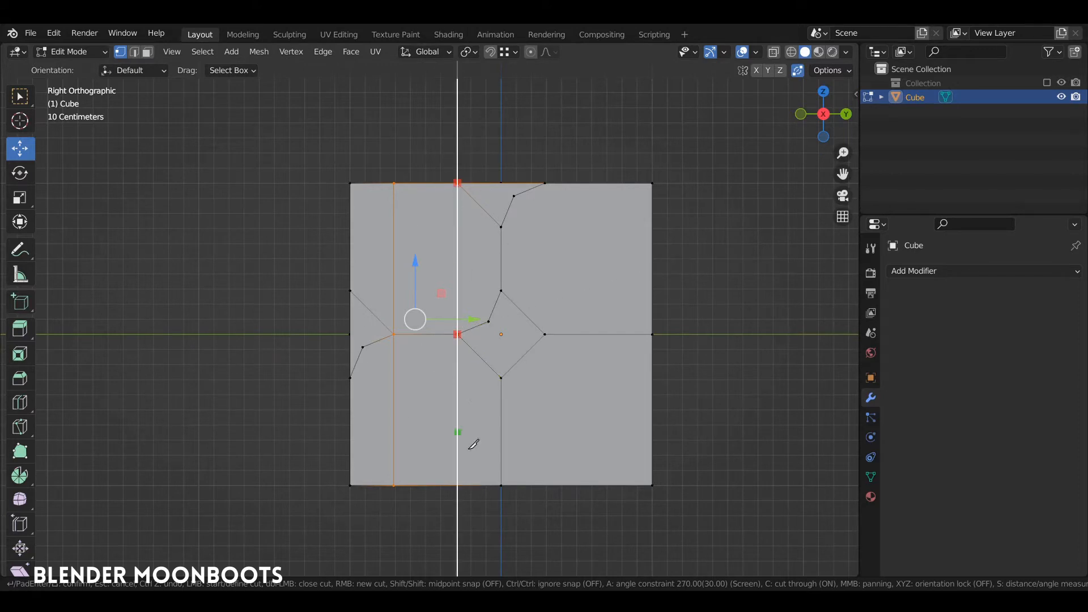
left_click(464, 511)
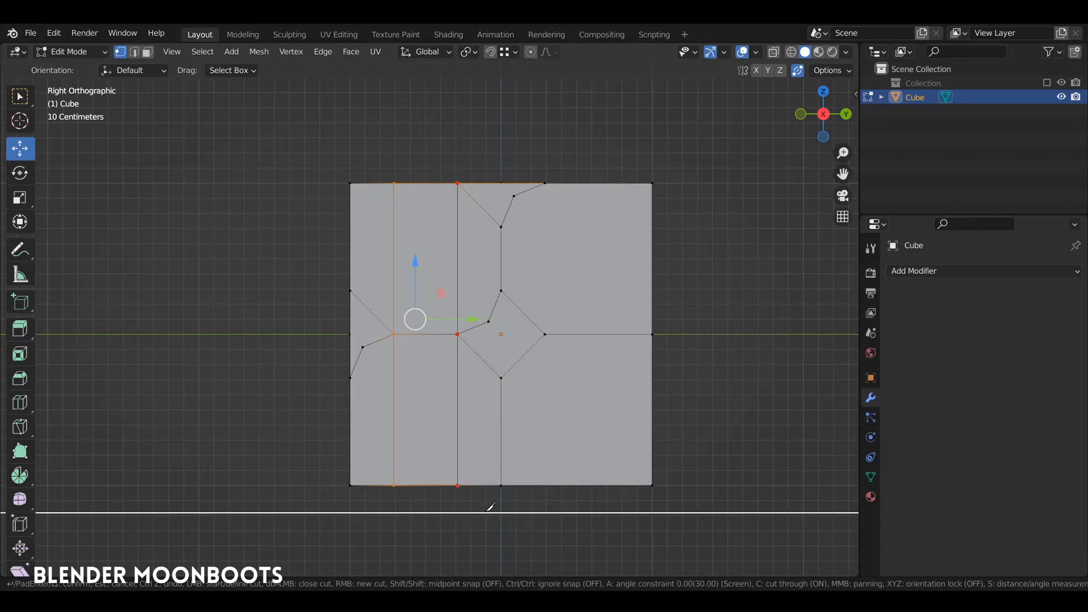
right_click(486, 507)
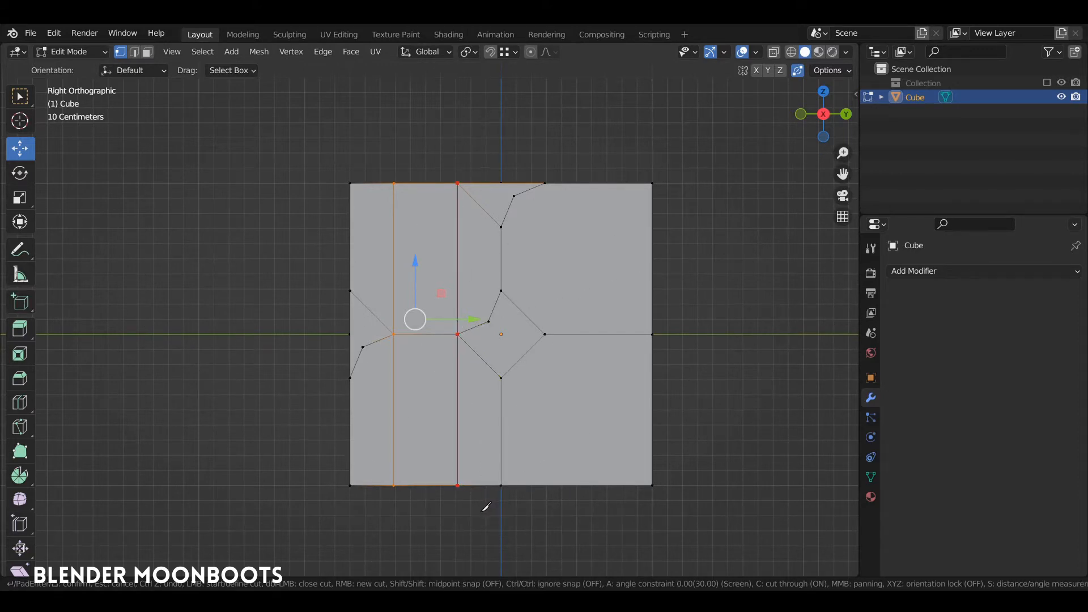
Knife-cut horizontally through the whole block at the height of the central diamond's lowest vertex.
left_click(351, 377)
left_click(676, 367)
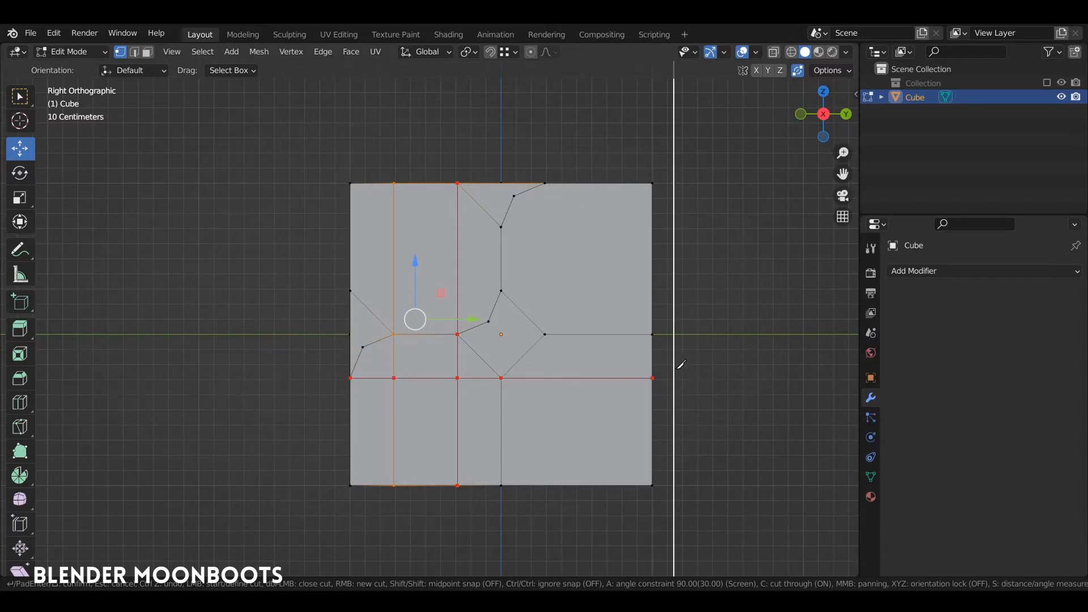
key("Return")
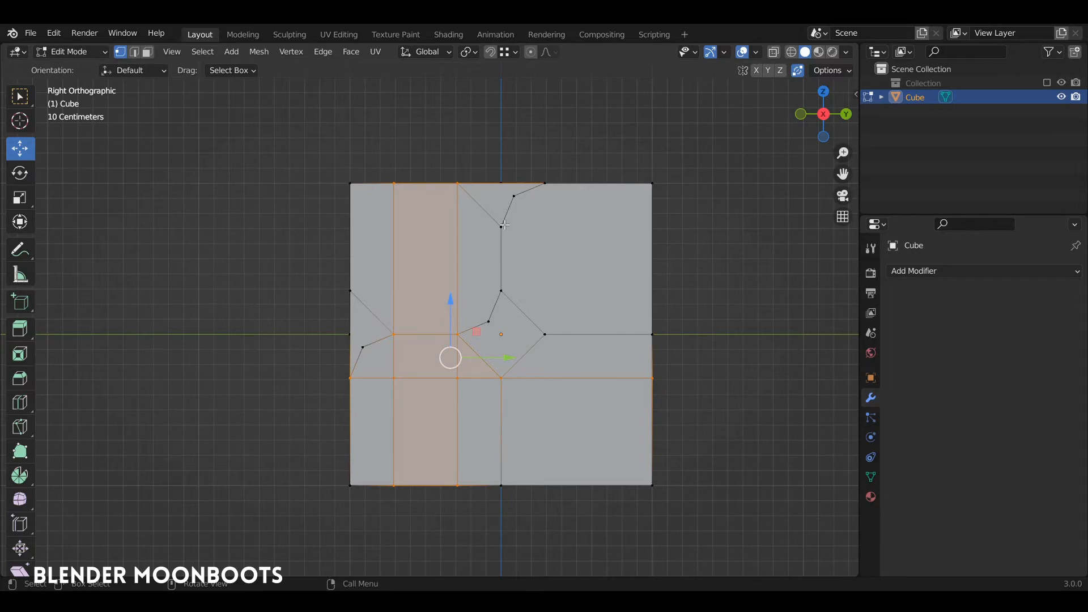
Knife-cut horizontally through the whole block along its centre line, using angle constraint and cut-through.
key("k")
left_click(656, 327)
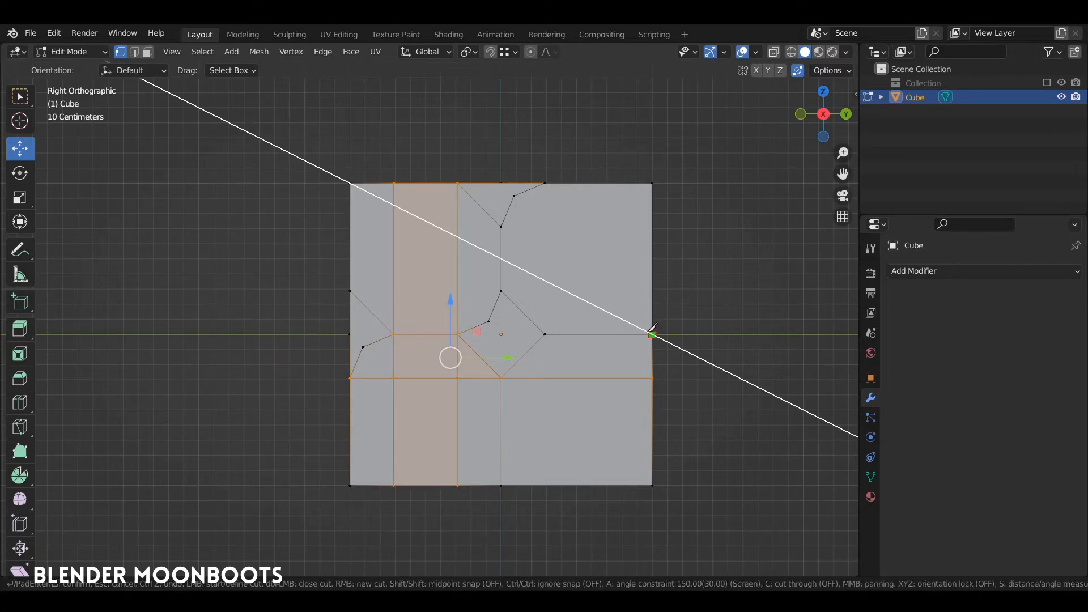
key("a")
key("c")
left_click(317, 333)
key("Return")
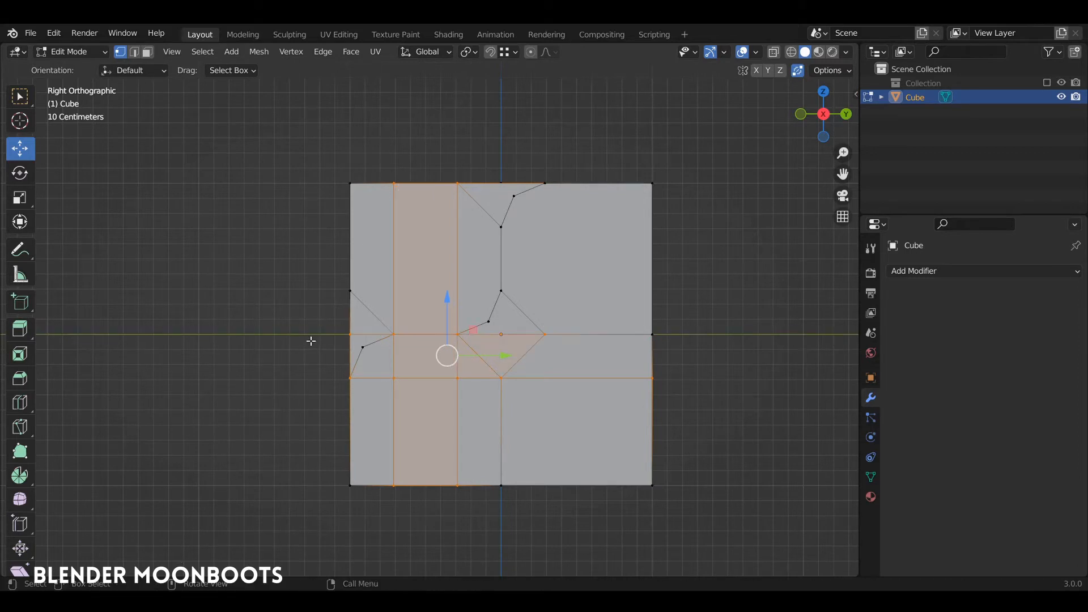
Knife-cut horizontally through the whole block at the lower vertex of the upper bevel's end face.
key("k")
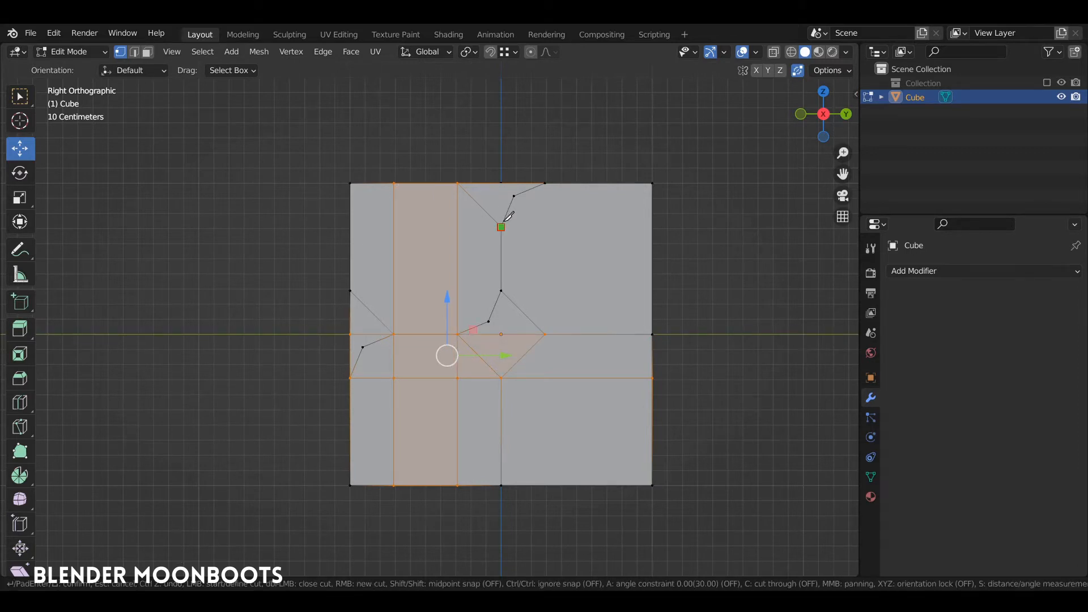
left_click(501, 226)
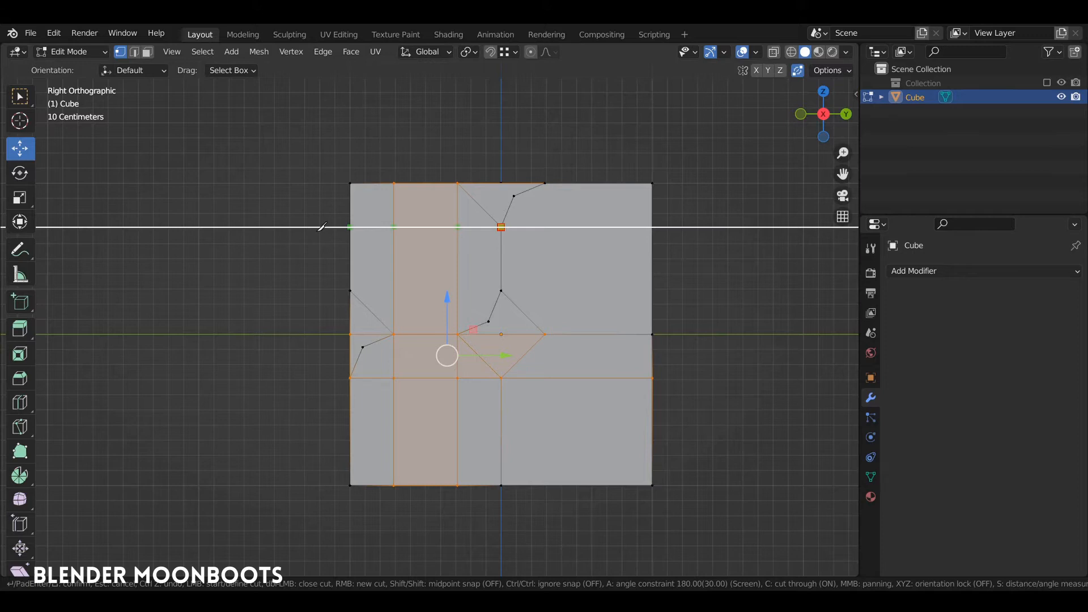
left_click(687, 227)
key("Return")
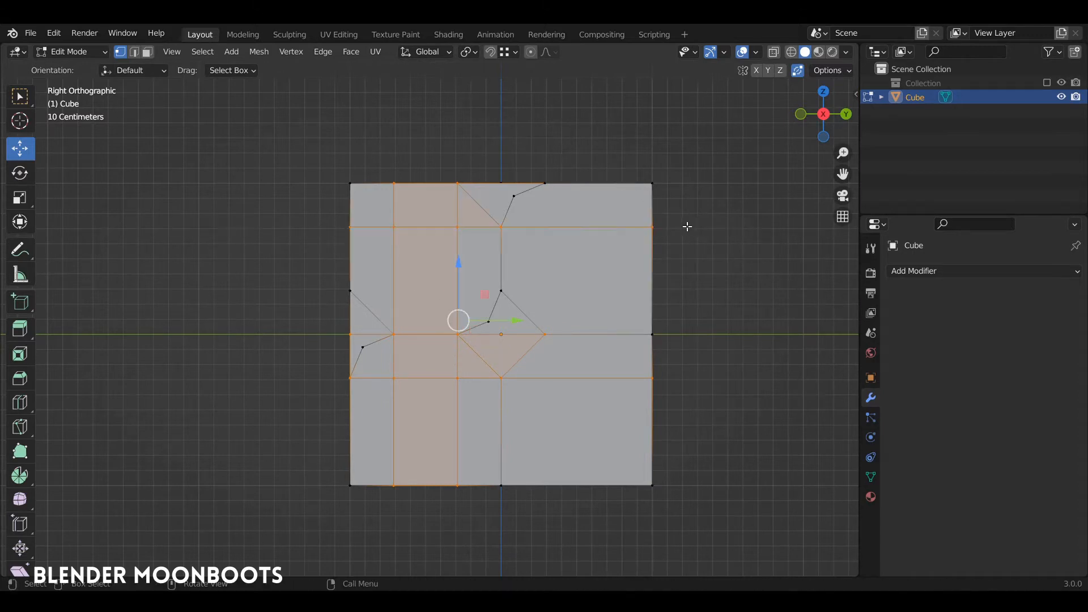
Knife-cut vertically through the whole block at the upper bevel's end vertex on the top edge.
key("k")
left_click(545, 183)
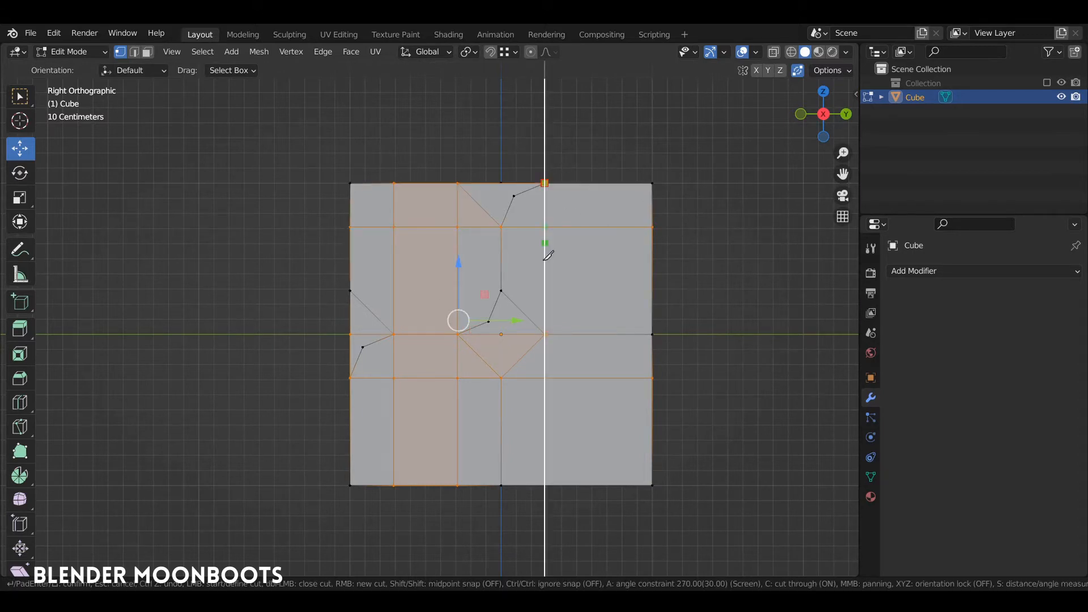
left_click(563, 530)
key("Return")
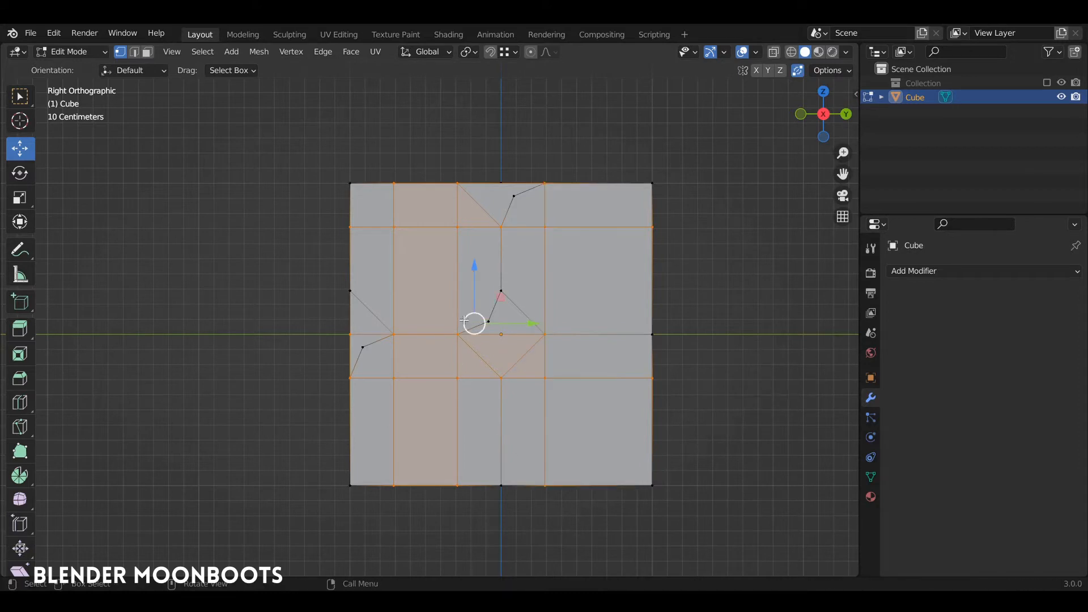
Knife-cut horizontally through the whole block at the height of the central diamond's topmost vertex.
key("k")
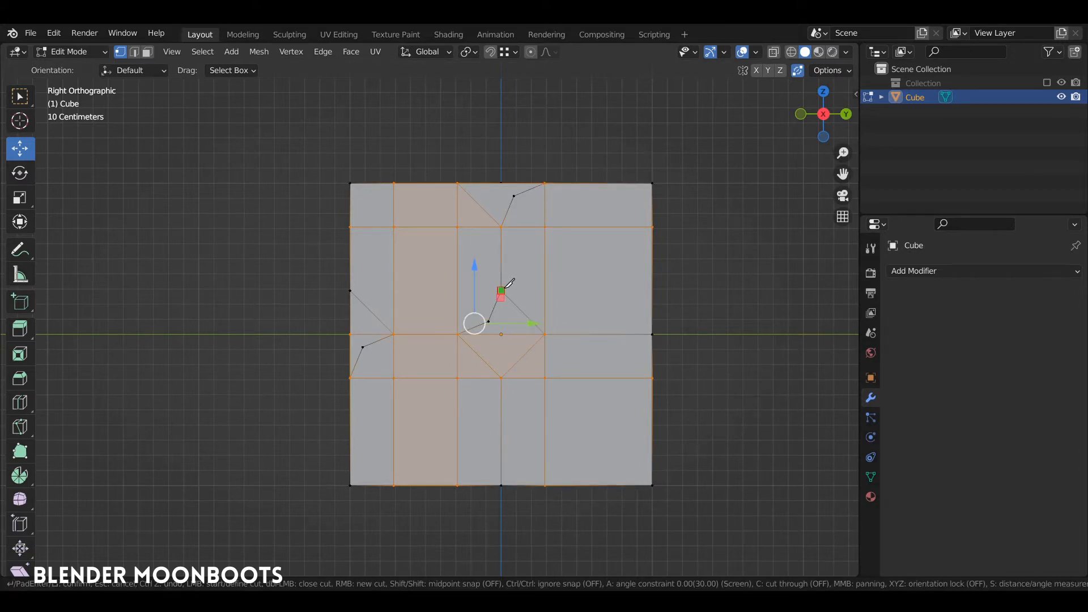
left_click(501, 290)
left_click(319, 291)
left_click(695, 290)
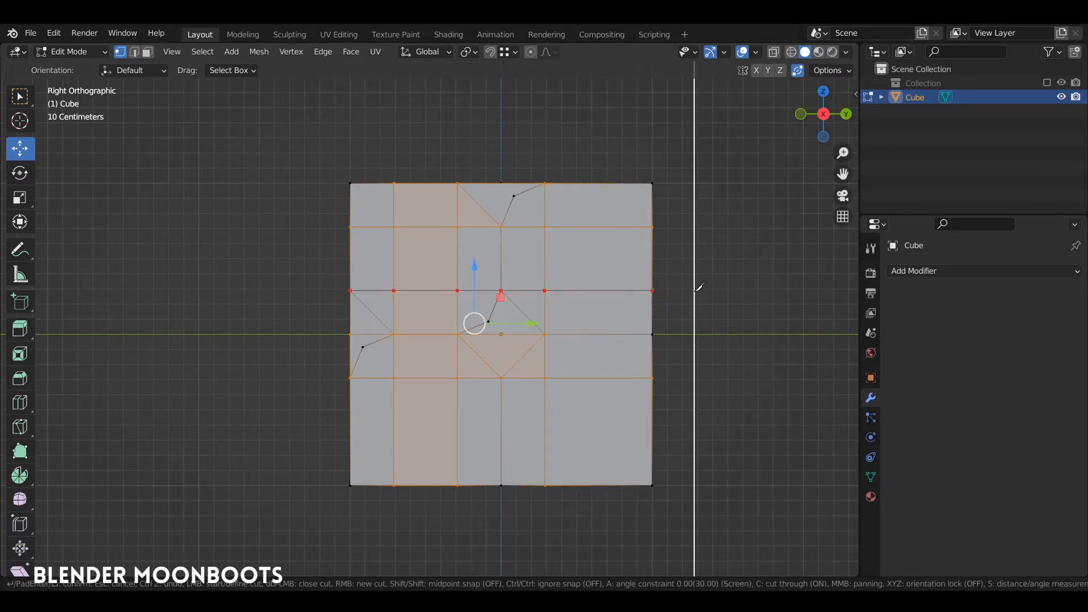
key("Return")
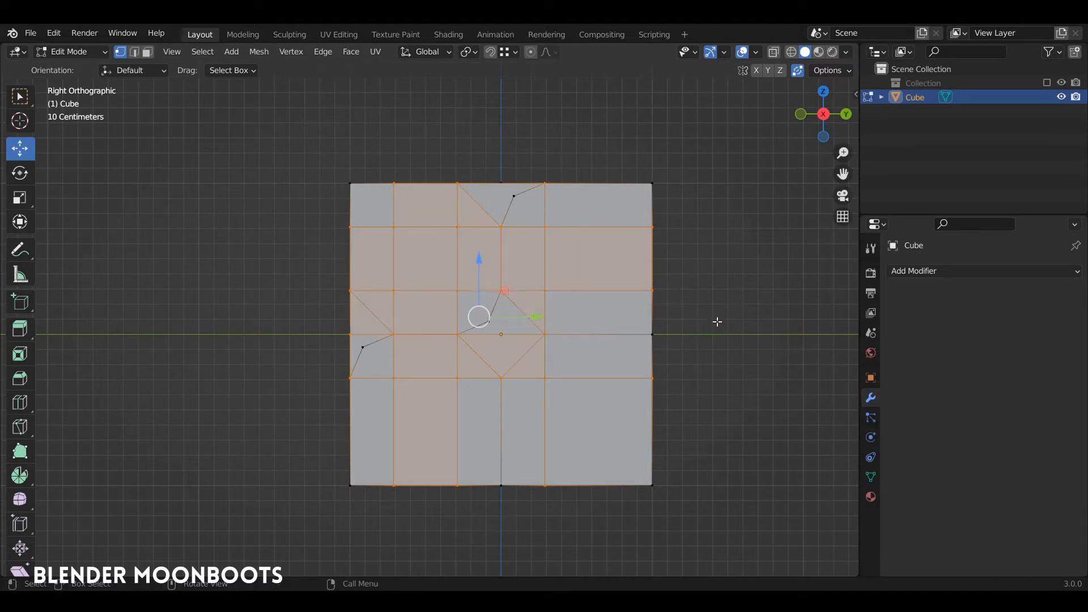
Clear the selection and connect the upper and lower vertices of the diamond beside the notch with a straight edge.
middle_click_drag(712, 304, 739, 326)
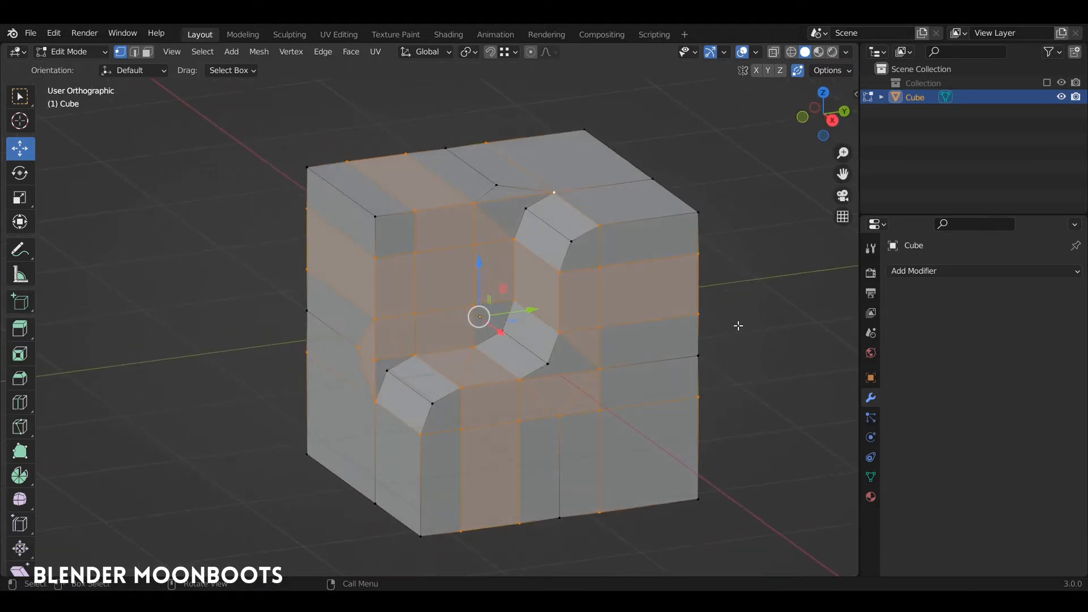
key("a")
key("alt+a")
middle_click_drag(668, 281, 543, 233)
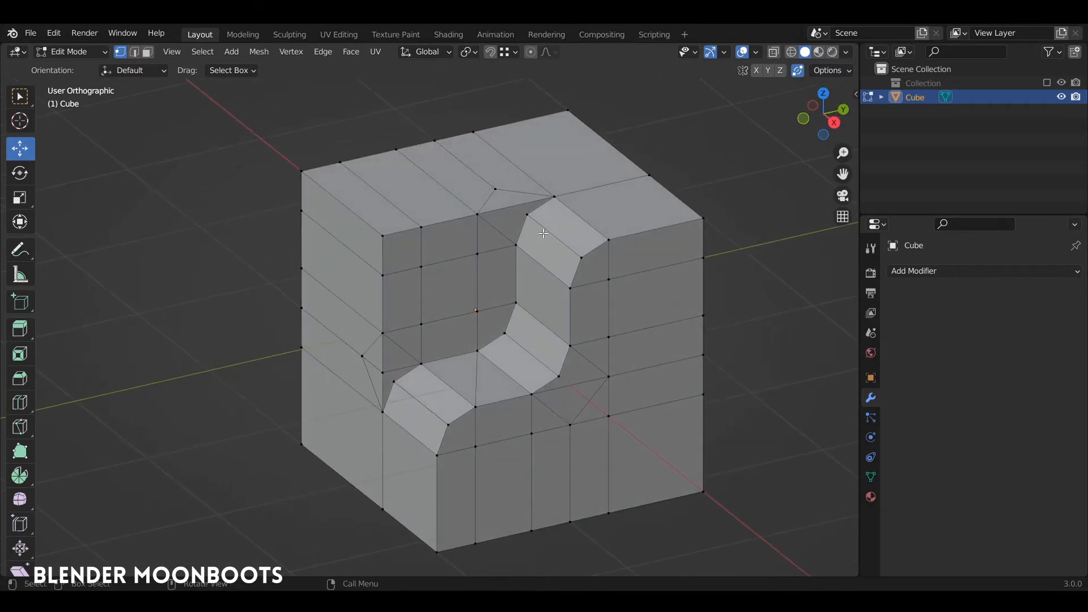
left_click(515, 244)
left_click(495, 189, "shift")
middle_click_drag(579, 375, 526, 330)
left_click(517, 320)
left_click(518, 408, "shift")
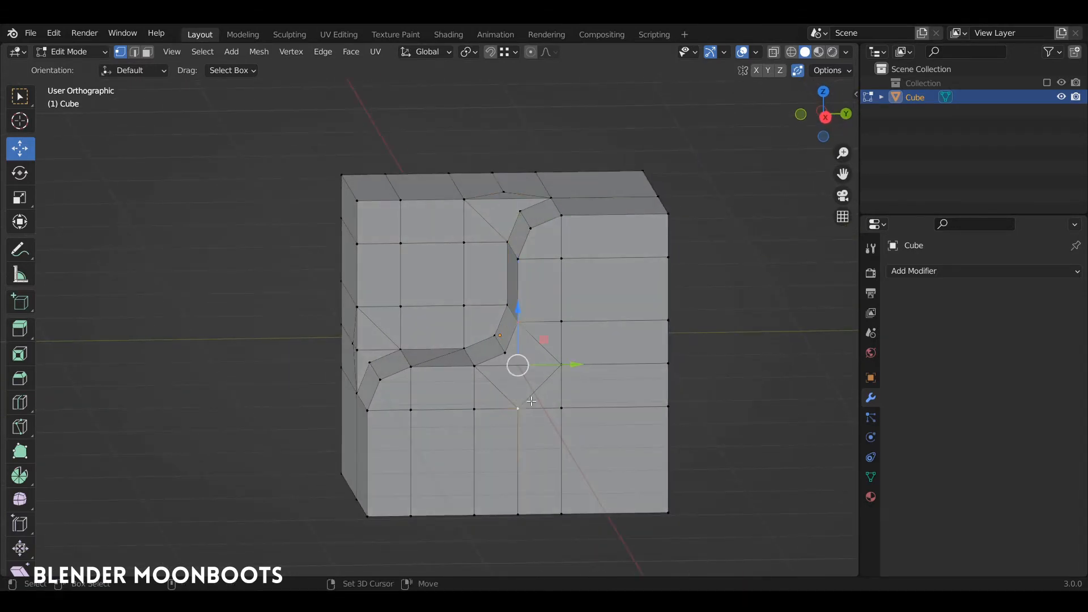
middle_click_drag(550, 383, 492, 199)
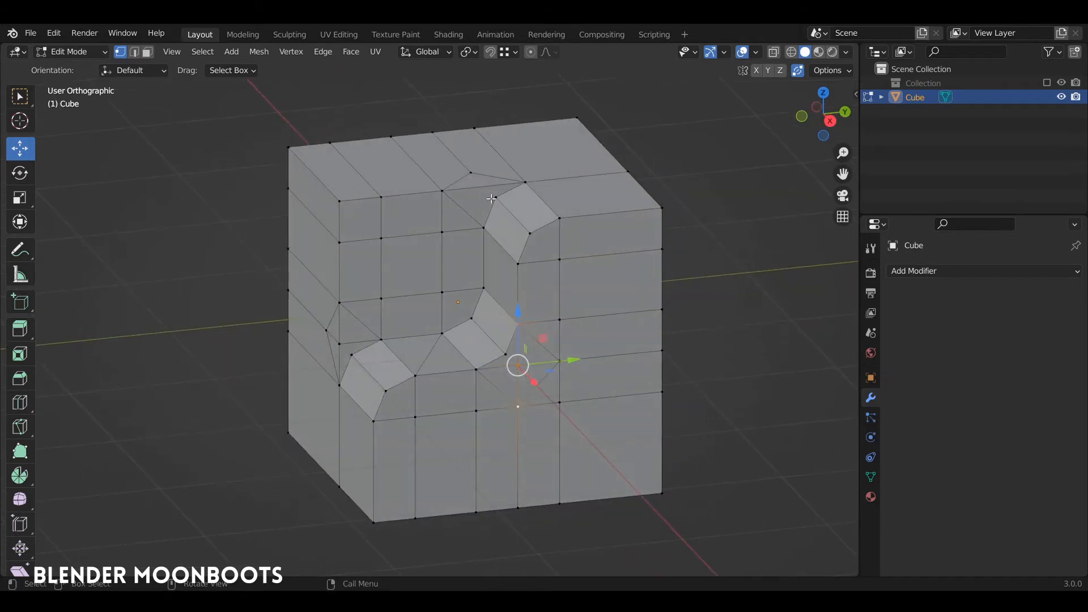
Connect the triangle tip vertex on the top face to the inner lower vertex of the upper bevel.
left_click(468, 172)
left_click(483, 227, "shift")
middle_click_drag(549, 224, 472, 233)
scroll(535, 241, "up", 4)
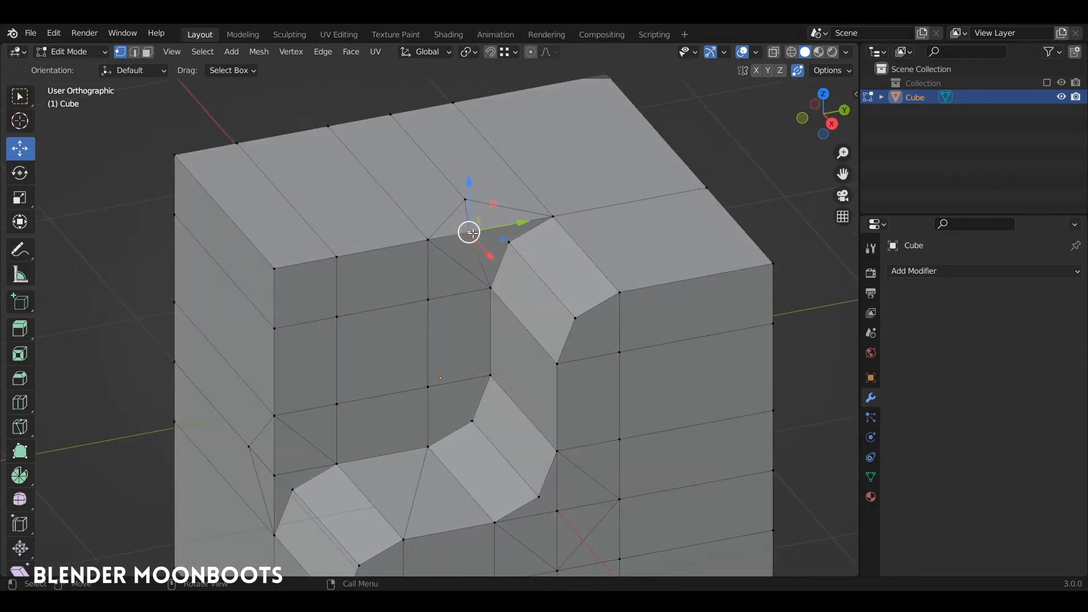
Move the crossing vertex along the notch's upper edge until it sits directly above the upper bevel's inner lower vertex.
left_click(506, 52)
left_click_drag(483, 232, 501, 214)
left_click(545, 204)
left_click_drag(590, 228, 612, 317, "alt")
left_click(541, 309)
left_click_drag(539, 306, 575, 296, "alt")
At all three bevel-end corners, connect the bevel's middle vertex to the neighbouring crossing vertex, then clear the selection.
left_click(477, 265)
left_click(486, 274, "shift")
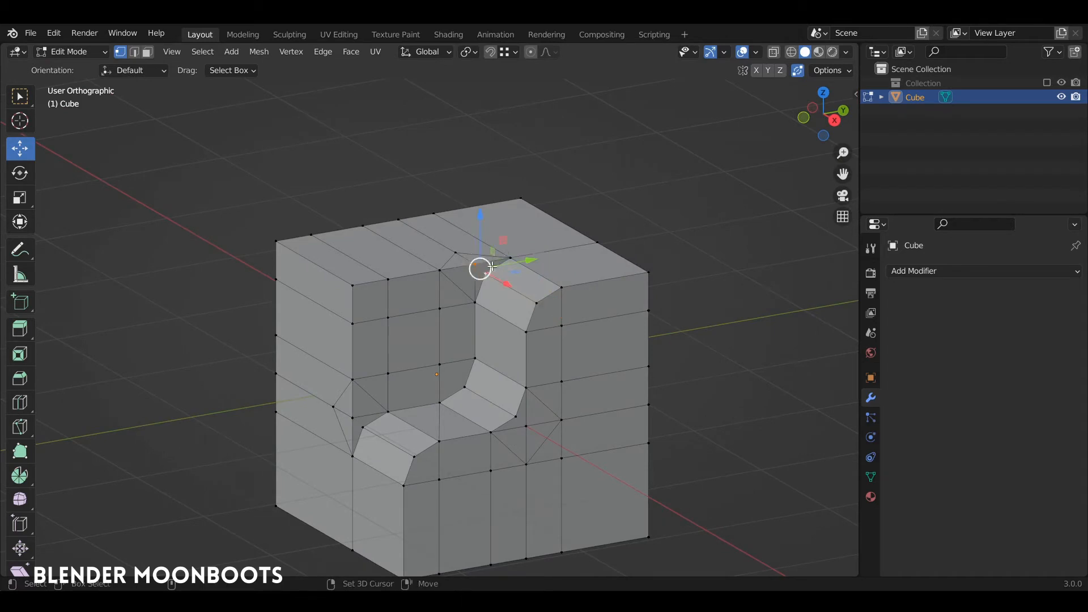
left_click_drag(488, 275, 587, 113, "ctrl+alt")
right_click(352, 397, "shift")
right_click(343, 388, "shift")
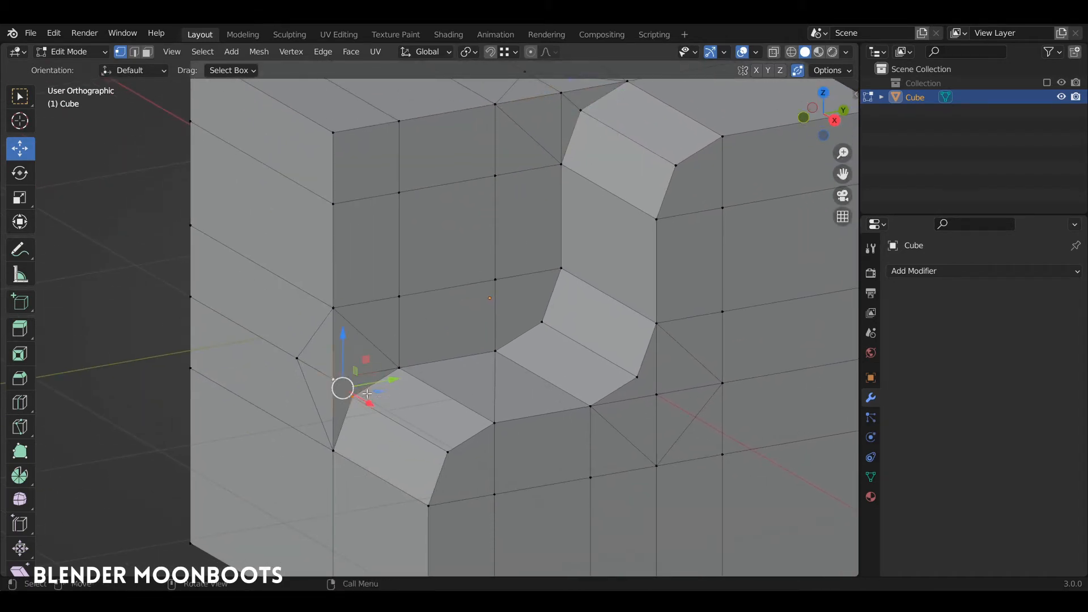
left_click_drag(439, 377, 492, 366, "alt")
left_click(603, 365)
left_click(619, 381, "shift")
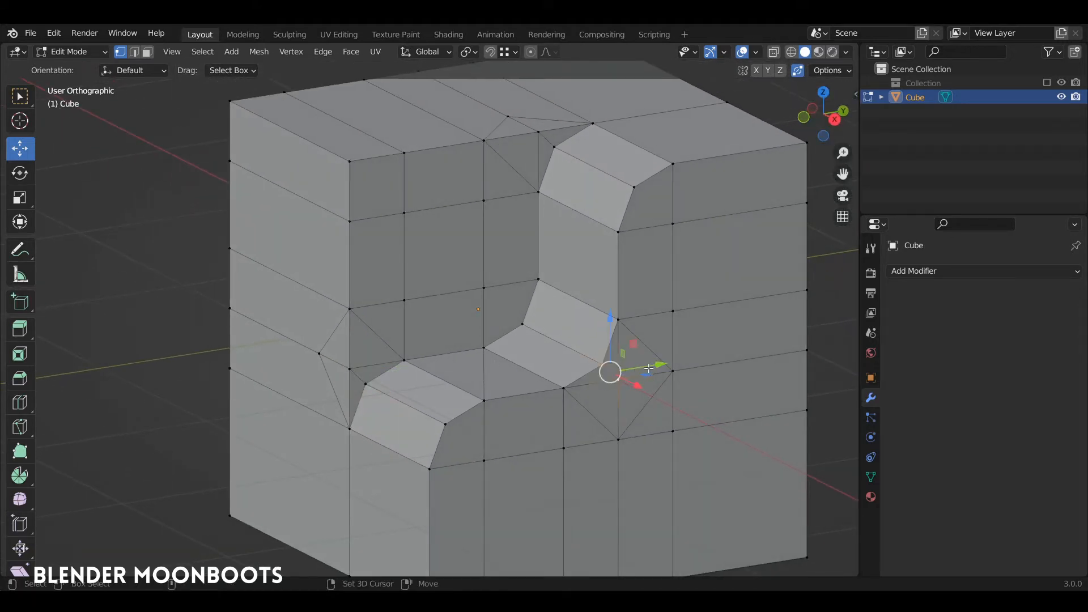
key("alt+a")
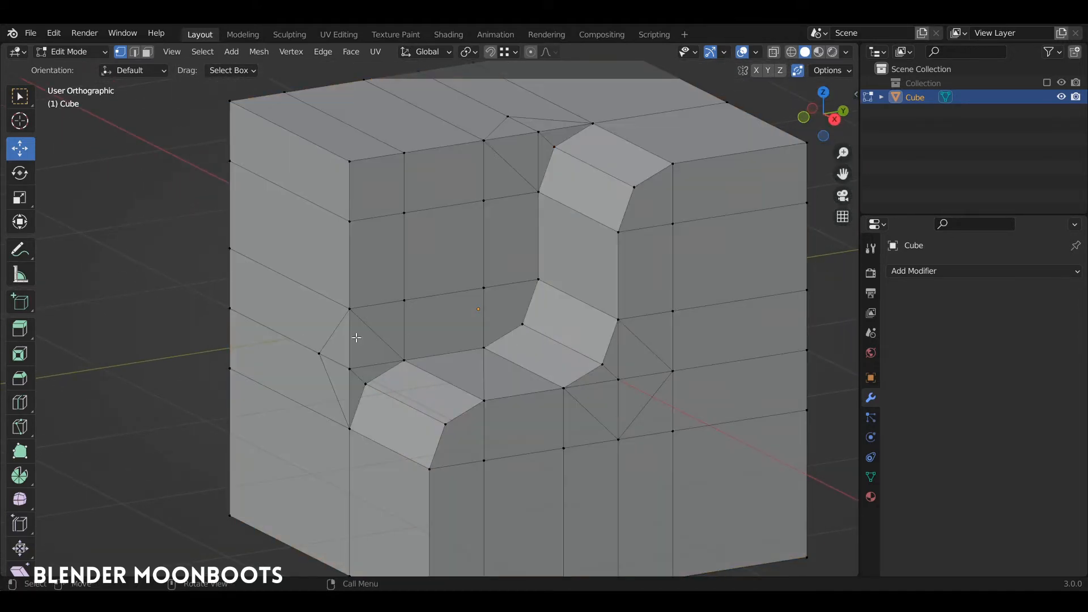
In edge mode, select the diagonal edges around the left, right and top bevel ends and dissolve them.
key("2")
left_click(320, 344)
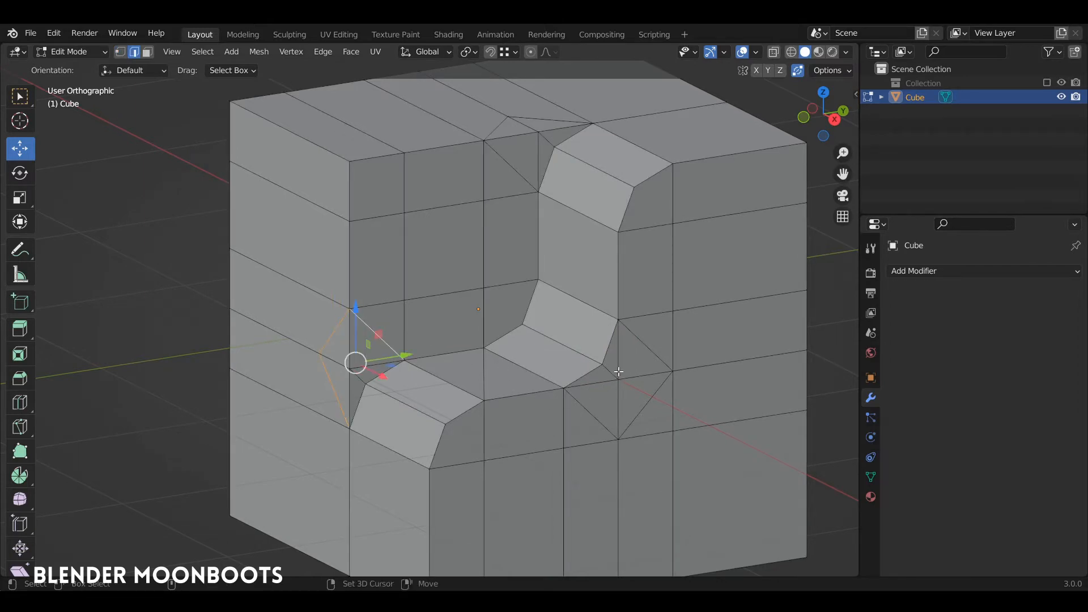
left_click(647, 402, "shift")
left_click(595, 418, "shift")
left_click(647, 344, "shift")
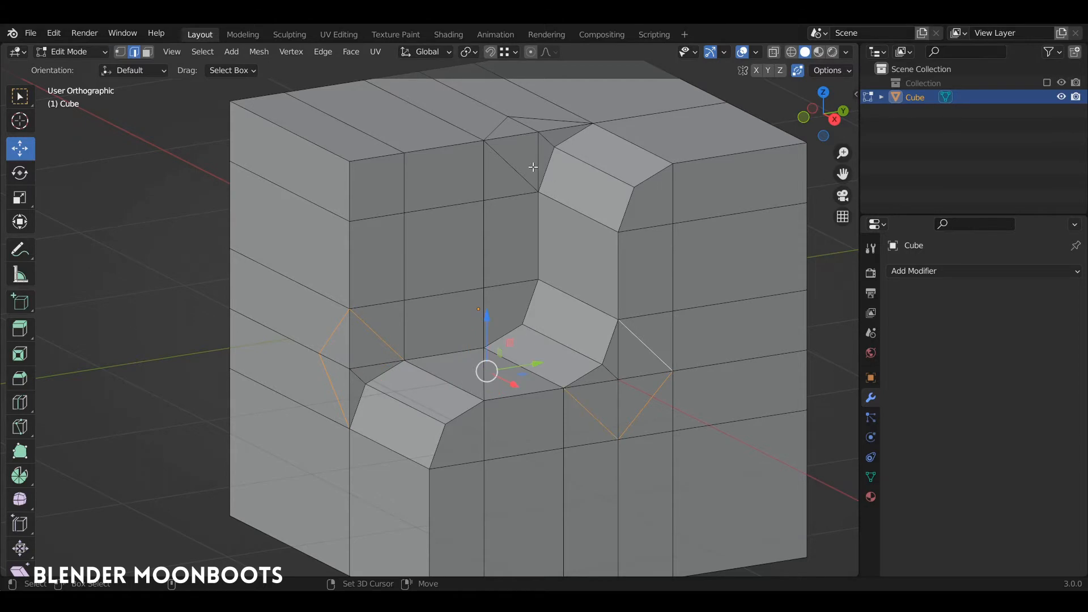
middle_click_drag(533, 169, 498, 187)
key("ctrl+x")
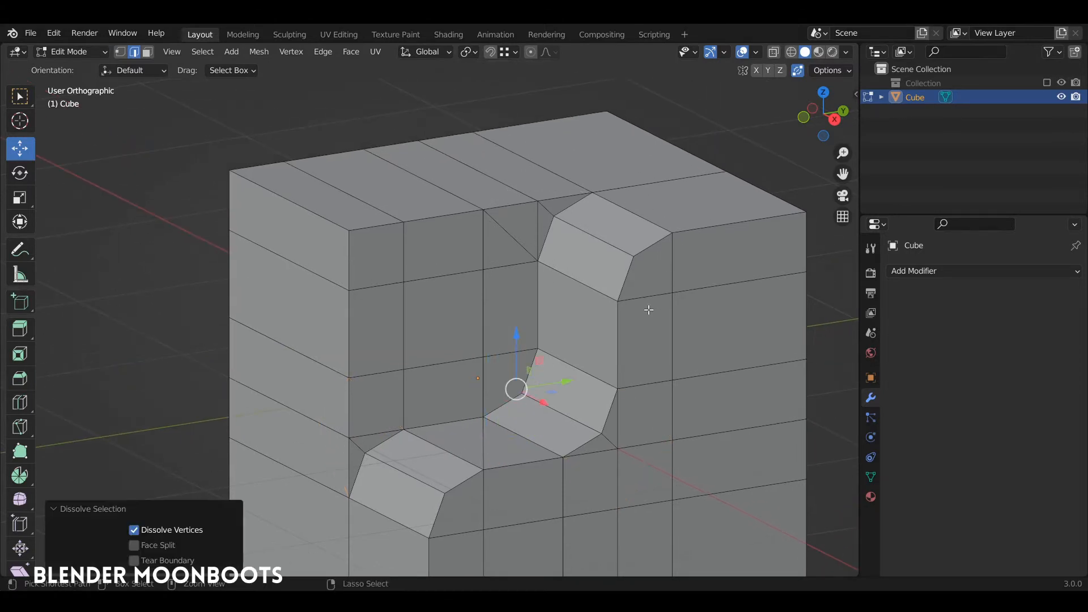
Dissolve the remaining diagonal edges on the notch's back wall and across its floor.
middle_click_drag(649, 308, 614, 340)
left_click(527, 241)
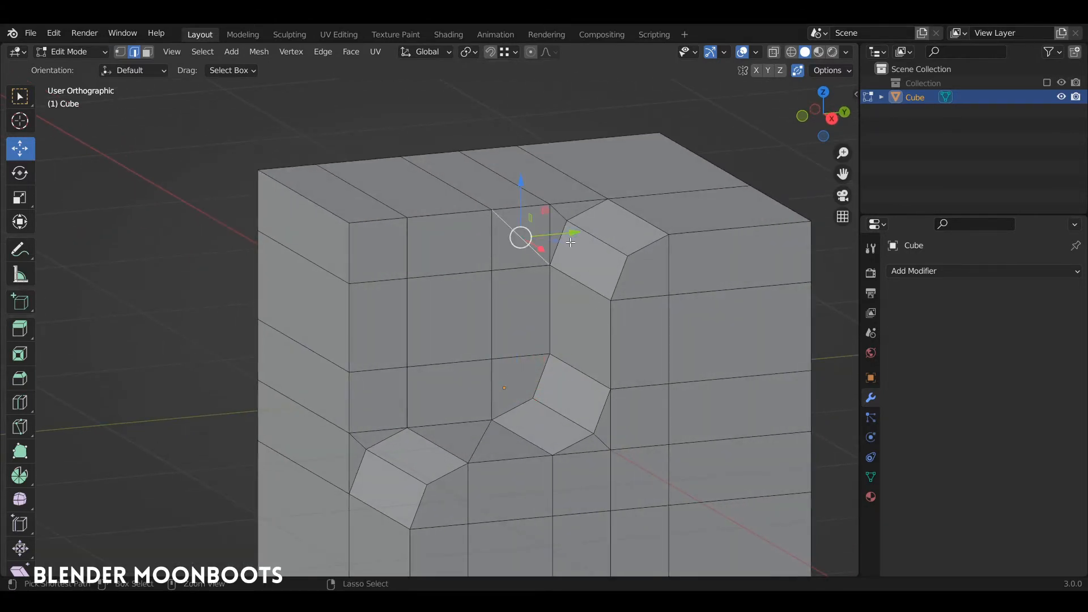
key("ctrl+x")
middle_click_drag(604, 280, 648, 309)
scroll(641, 318, "down", 1)
left_click(504, 427)
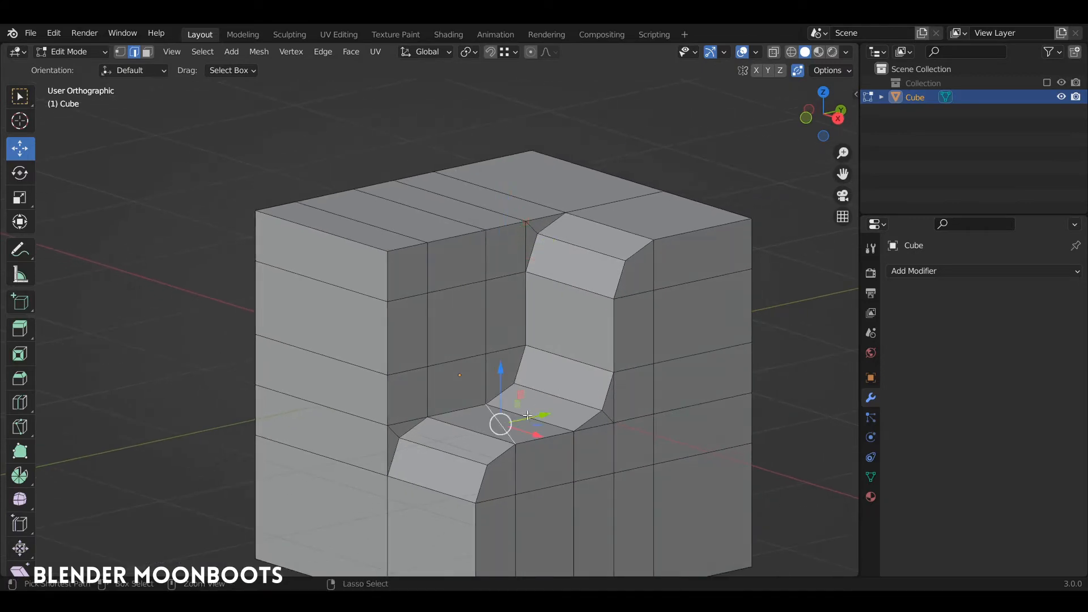
key("ctrl+x")
middle_click_drag(595, 424, 631, 254)
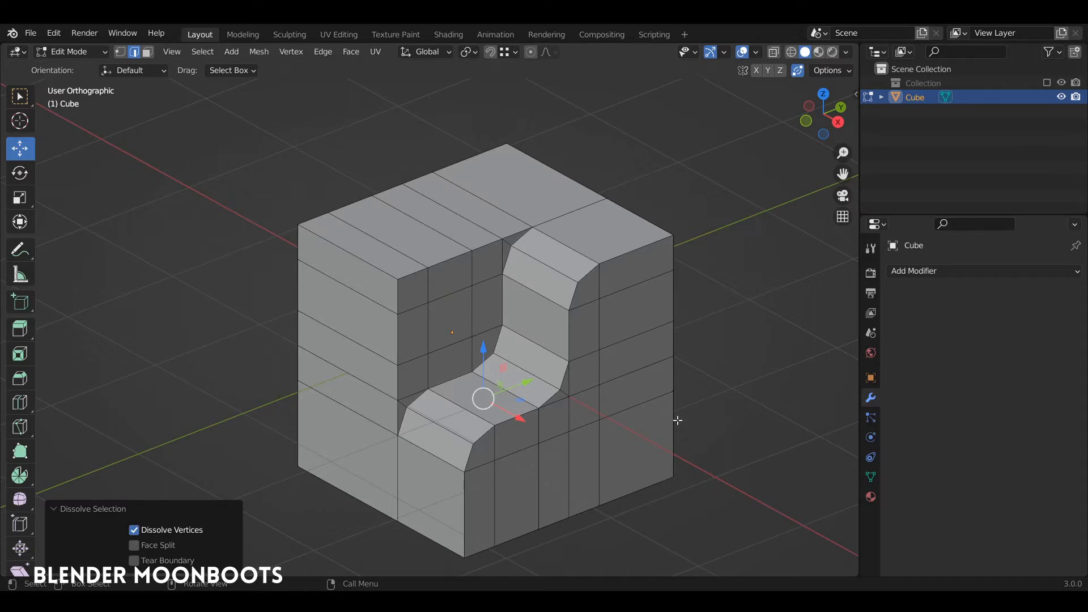
Select the edge path along the notch's front profile and around the block's outer border.
middle_click_drag(408, 360, 431, 369)
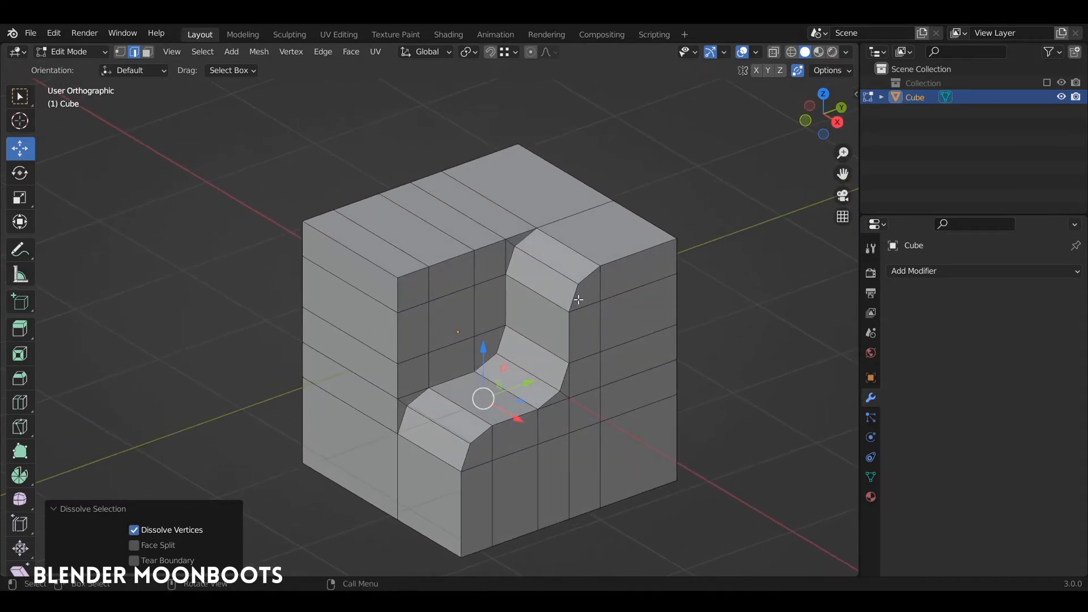
left_click(620, 252)
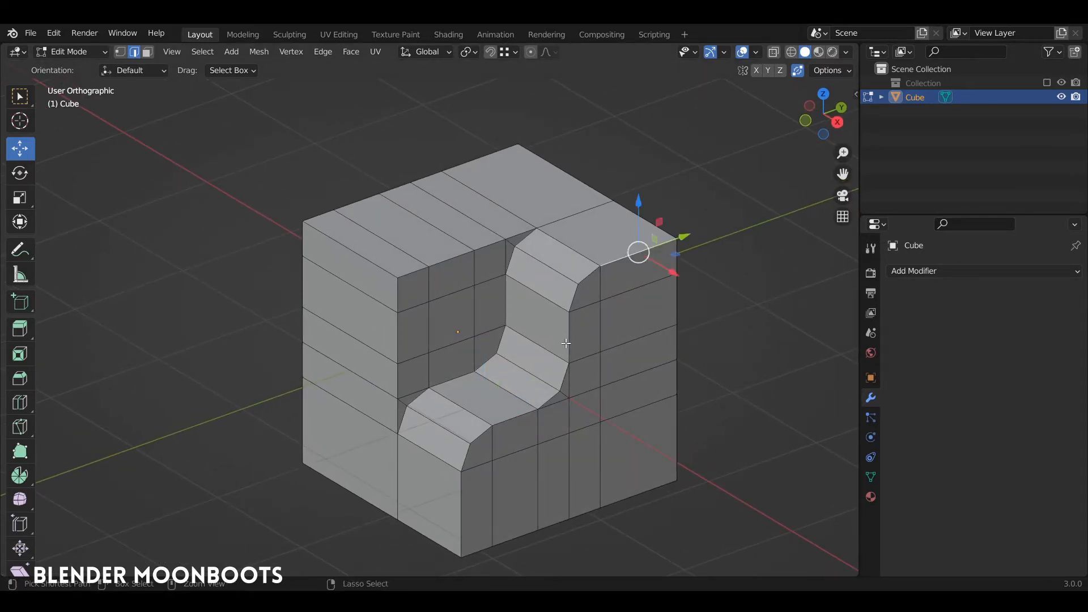
left_click(568, 343, "ctrl")
left_click(508, 416, "ctrl")
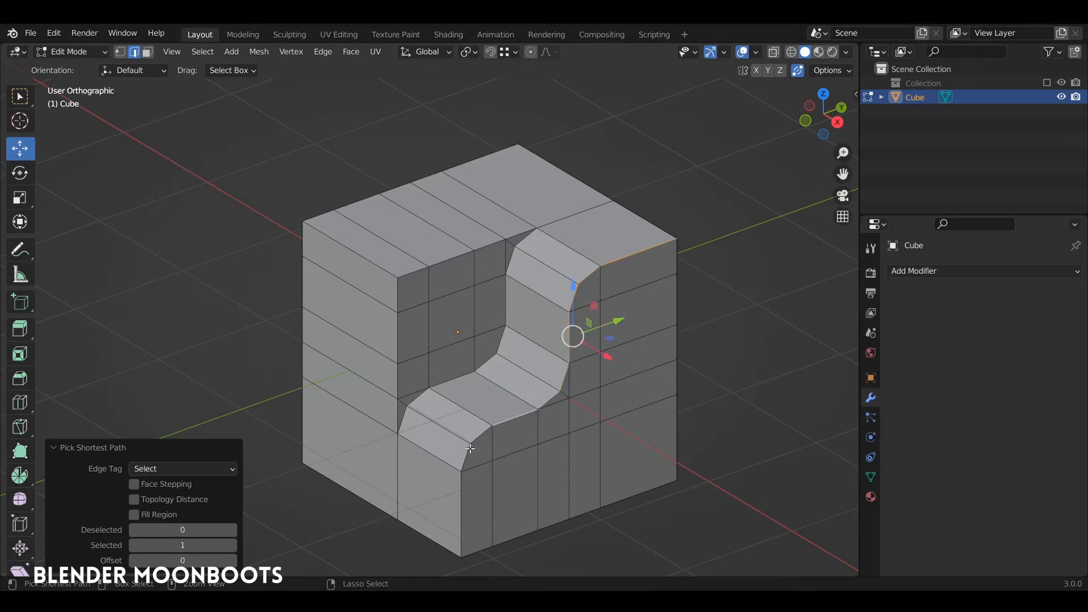
left_click(460, 500, "ctrl")
left_click(324, 478, "ctrl")
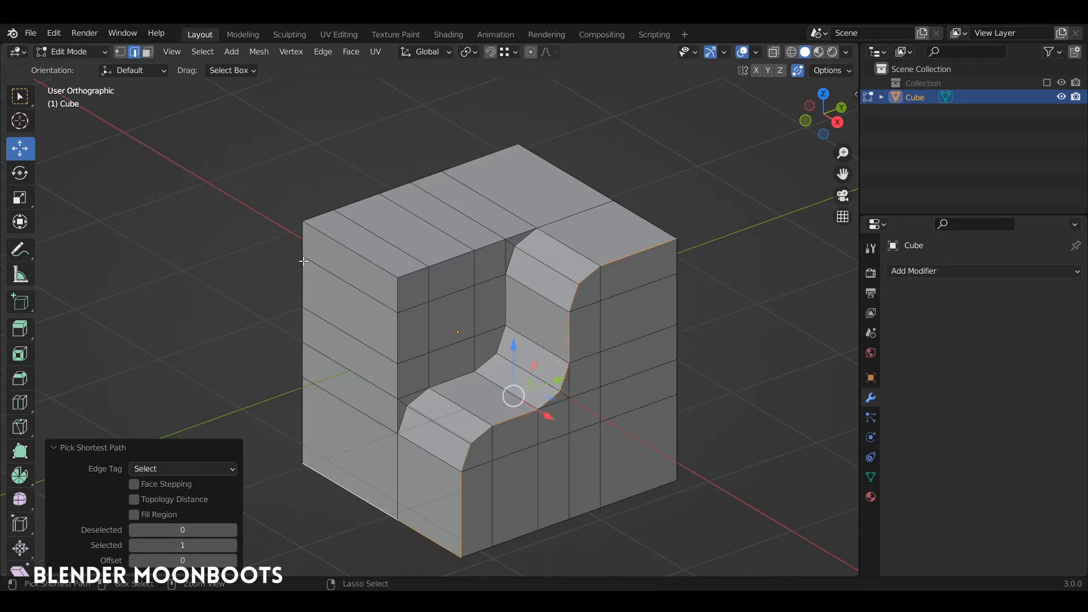
left_click(303, 237, "ctrl")
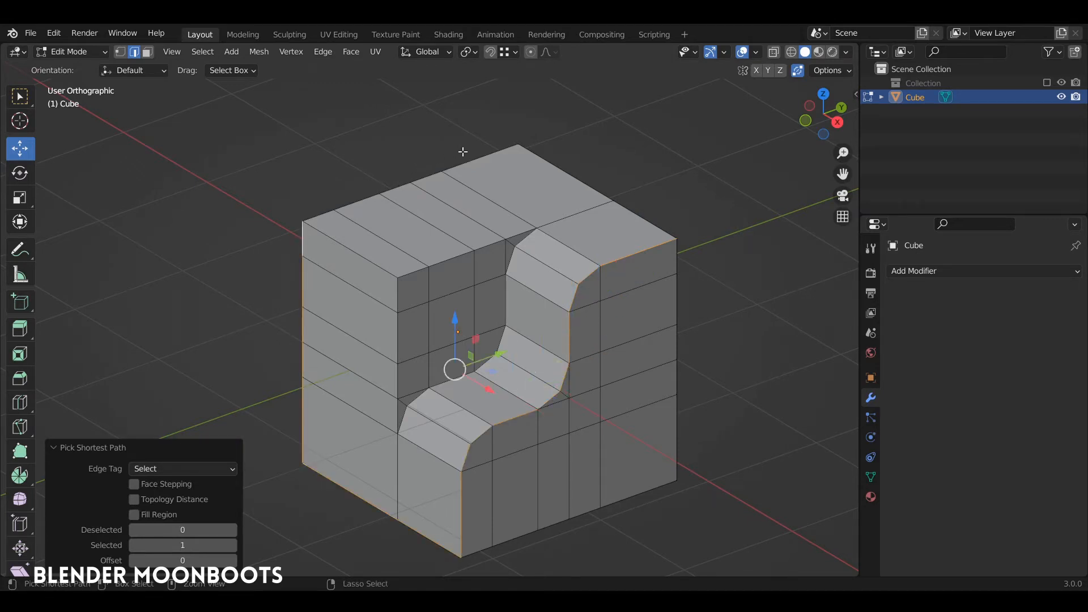
left_click(482, 152, "ctrl")
left_click(656, 218, "ctrl")
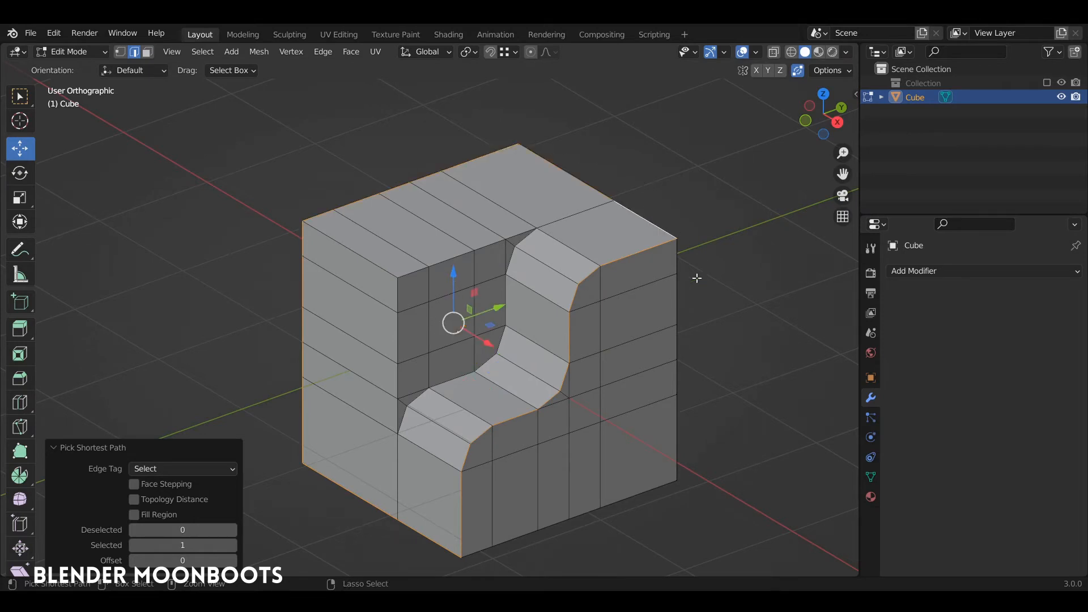
left_click(678, 428, "ctrl")
left_click(507, 541, "ctrl")
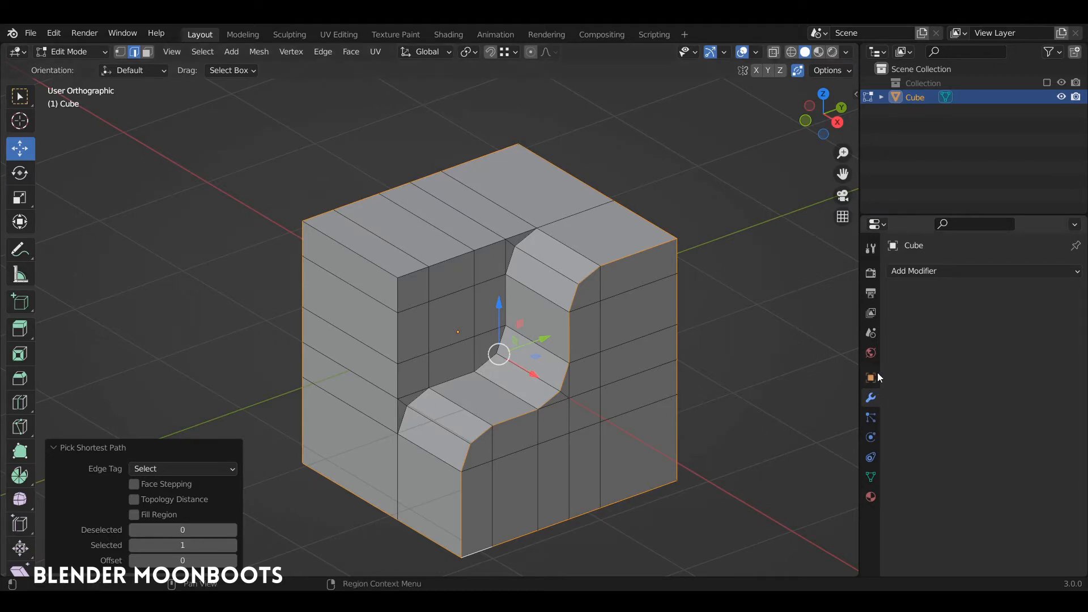
Add a Bevel modifier to the block and set its angle limit to 80°.
left_click(916, 271)
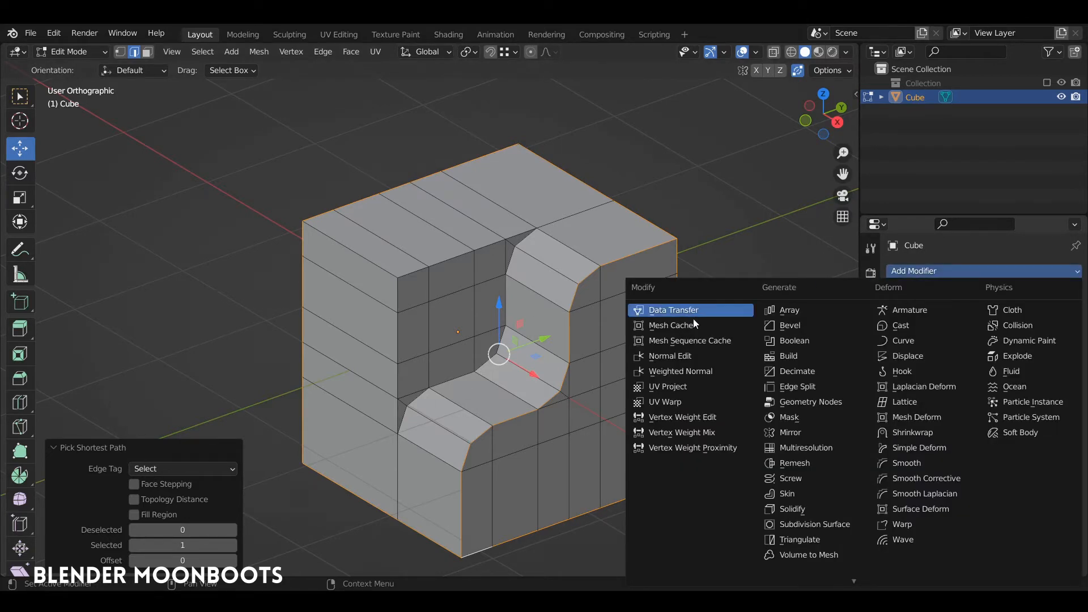
left_click(809, 329)
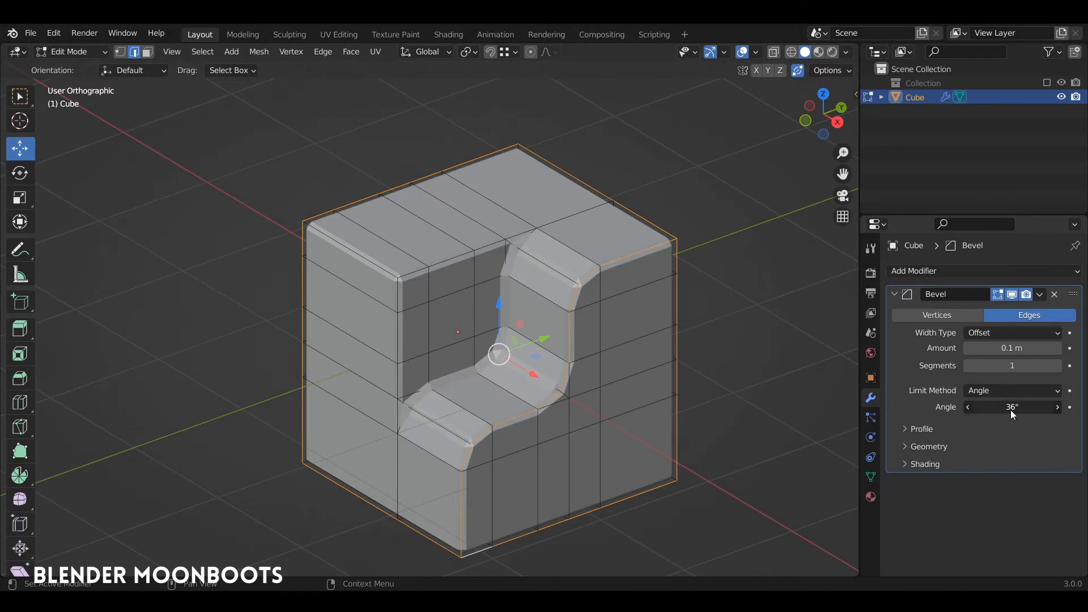
left_click_drag(1057, 407, 1053, 409)
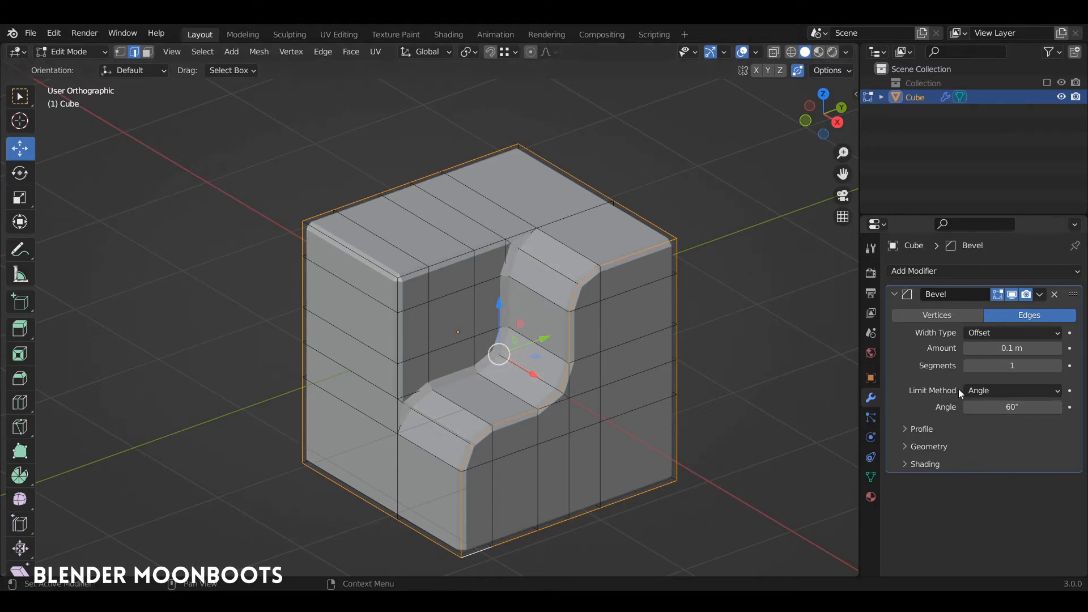
left_click_drag(973, 406, 1050, 417)
Switch the block to Object Mode and set the Bevel modifier's segments to 2.
key("Tab")
middle_click_drag(677, 360, 671, 349)
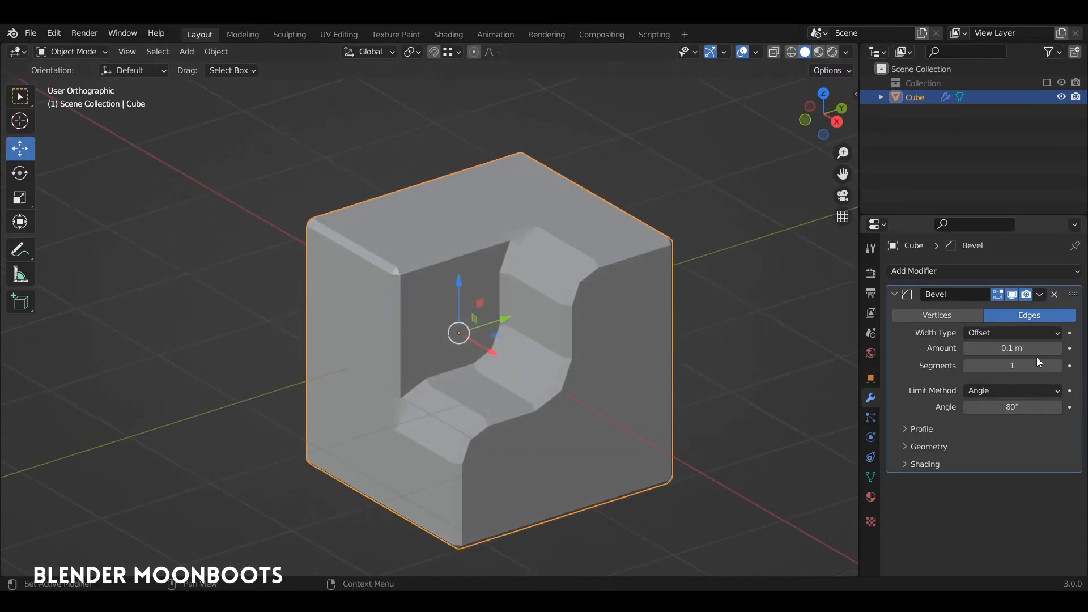
left_click(1058, 365)
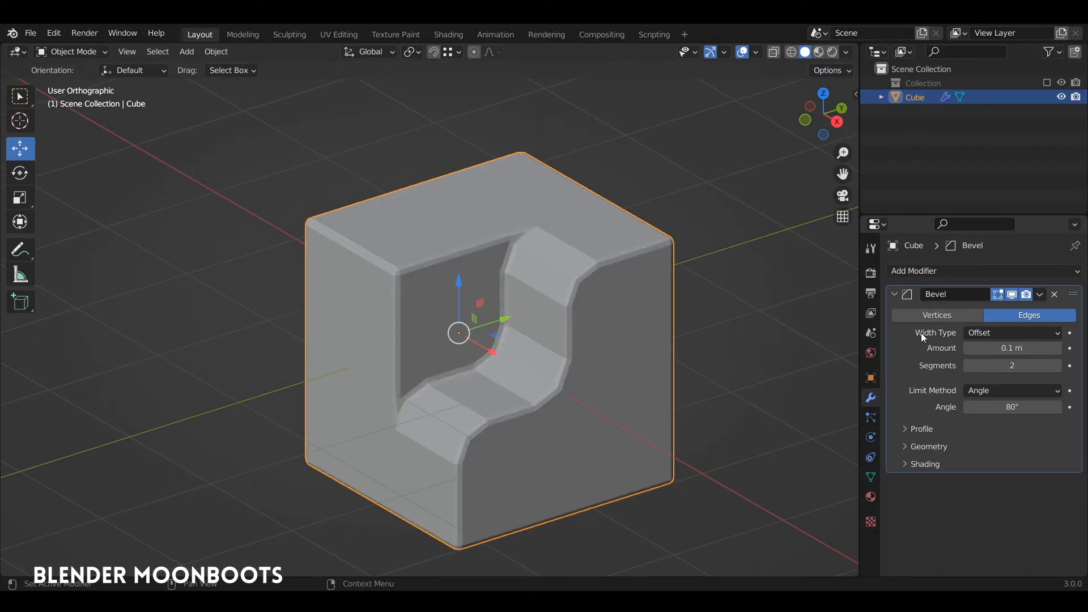
Set the bevel amount to 0.1028 m and turn off Clamp Overlap in the modifier's geometry options.
mouse_move(968, 348)
left_mouse_down()
mouse_move(950, 350)
mouse_move(981, 350)
mouse_move(969, 349)
left_mouse_up()
left_click(906, 429)
left_click(907, 429)
left_click(910, 446)
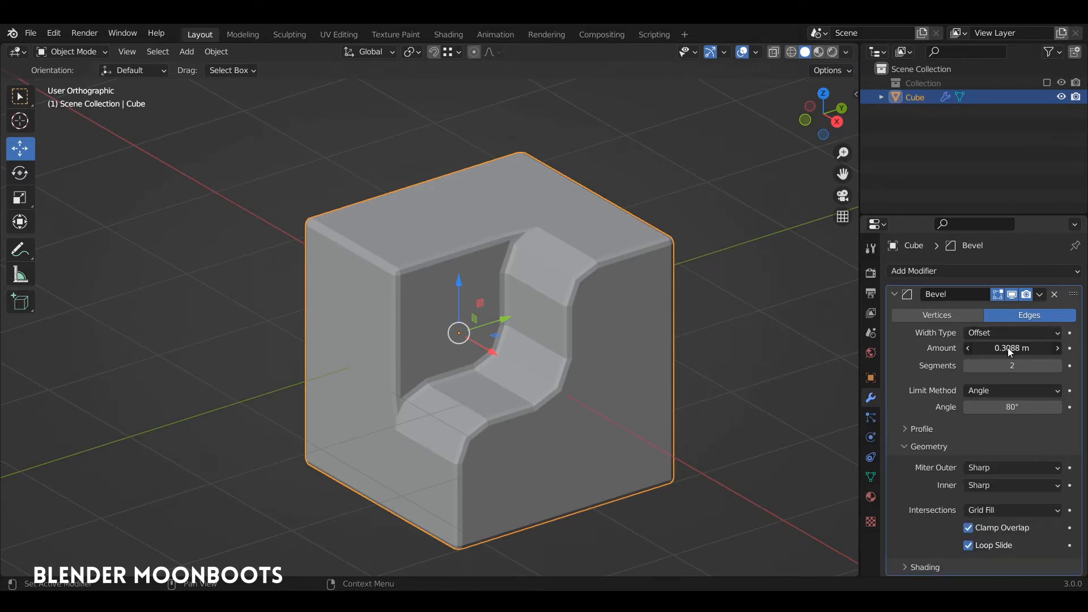
left_click_drag(963, 351, 989, 351)
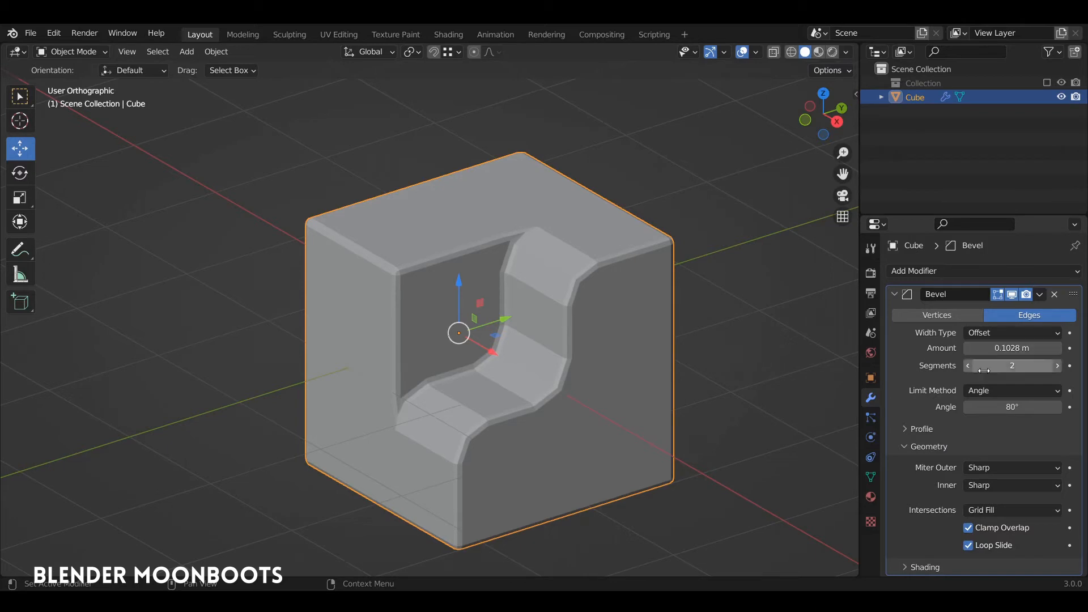
left_click(969, 528)
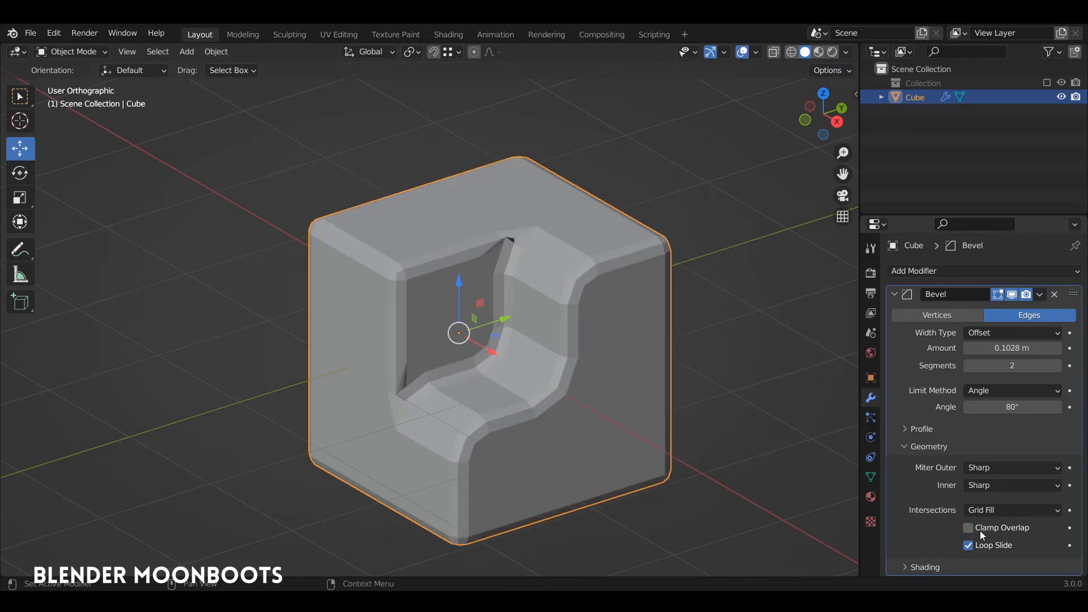
Set the bevel amount to 0.232 m with Clamp Overlap re-enabled, and apply the Bevel modifier to the block.
mouse_move(968, 348)
left_mouse_down()
mouse_move(1033, 356)
mouse_move(983, 363)
left_mouse_up()
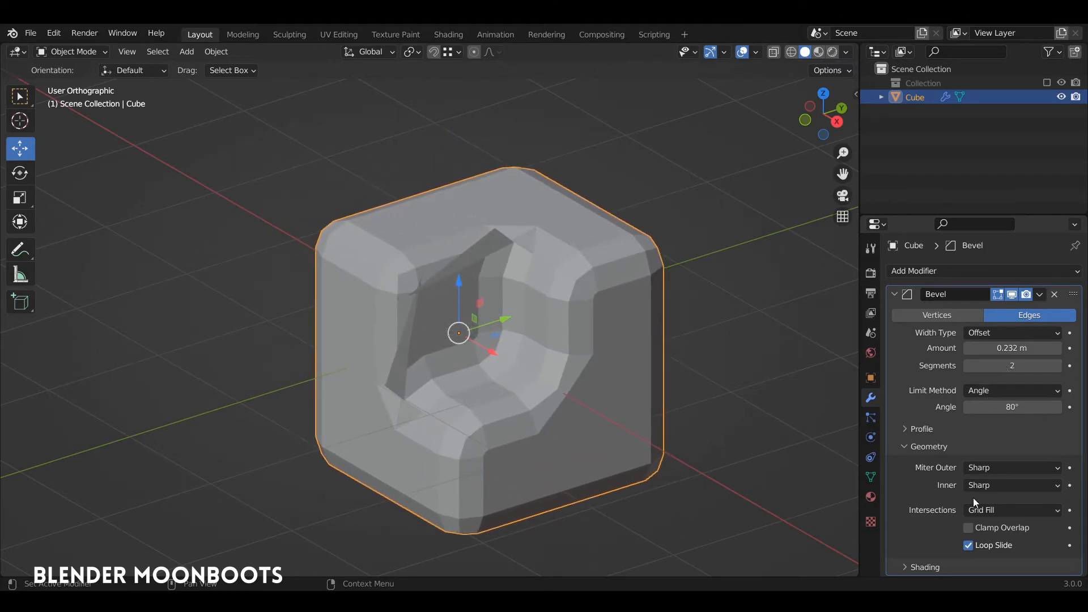
left_click(968, 529)
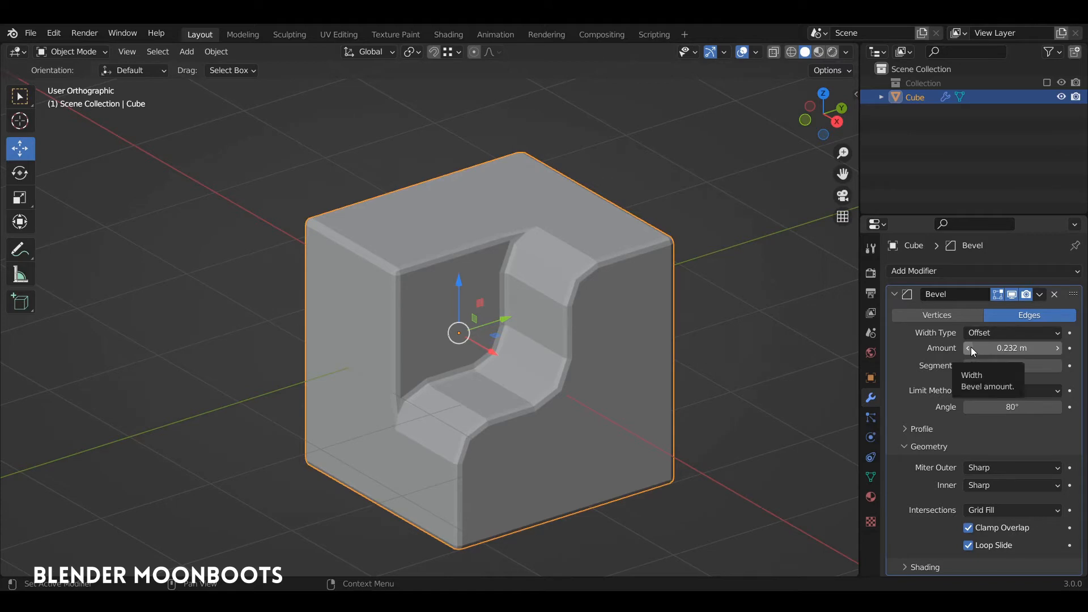
mouse_move(1008, 349)
left_mouse_down()
mouse_move(940, 354)
mouse_move(996, 363)
left_mouse_up()
left_click(1041, 295)
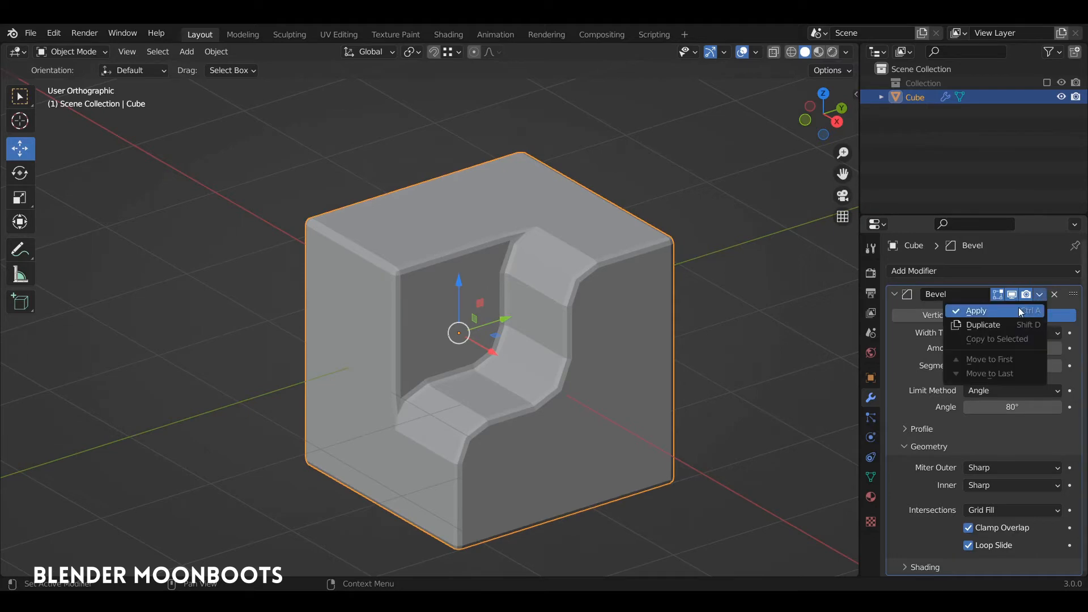
left_click(1004, 307)
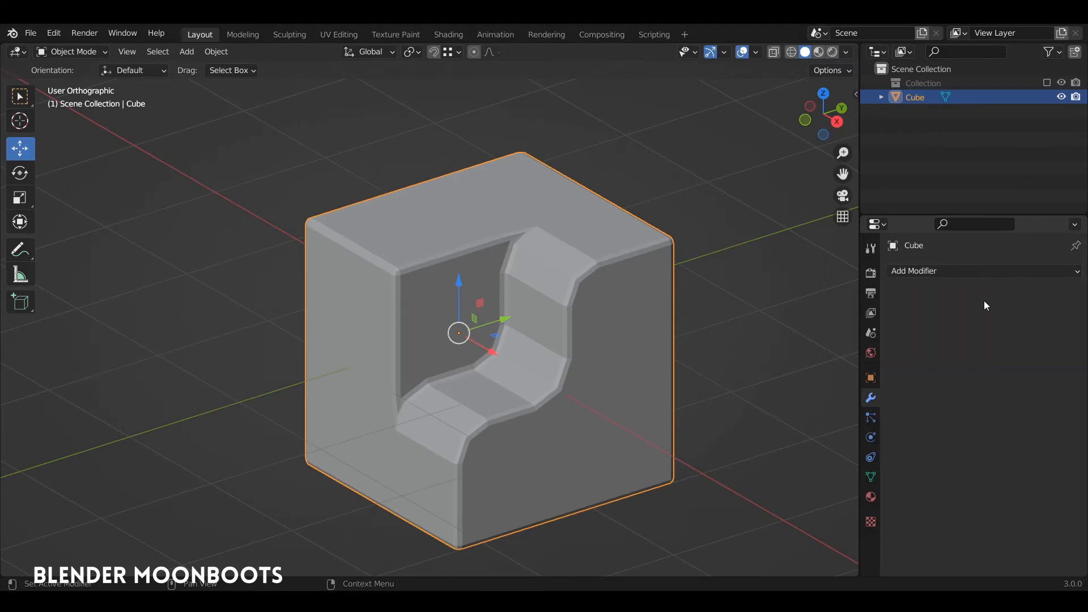
Check the bevelled block's topology in Edit Mode and add a level 2 Subdivision modifier in Object Mode.
key("Tab")
scroll(600, 253, "up", 5)
scroll(599, 253, "down", 5)
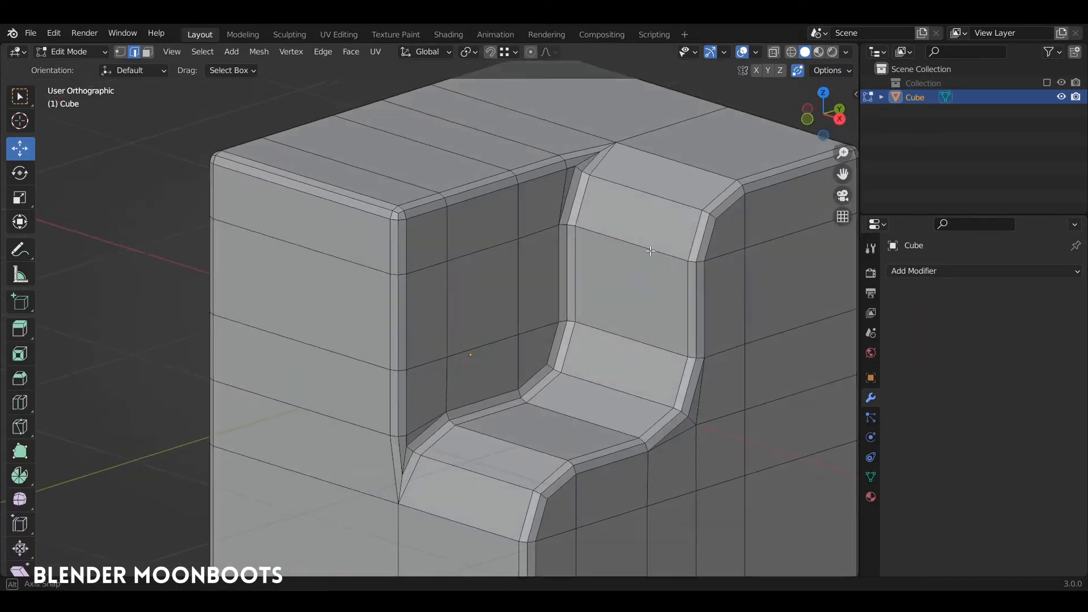
middle_click_drag(600, 254, 610, 370)
scroll(608, 311, "up", 3)
key("Tab")
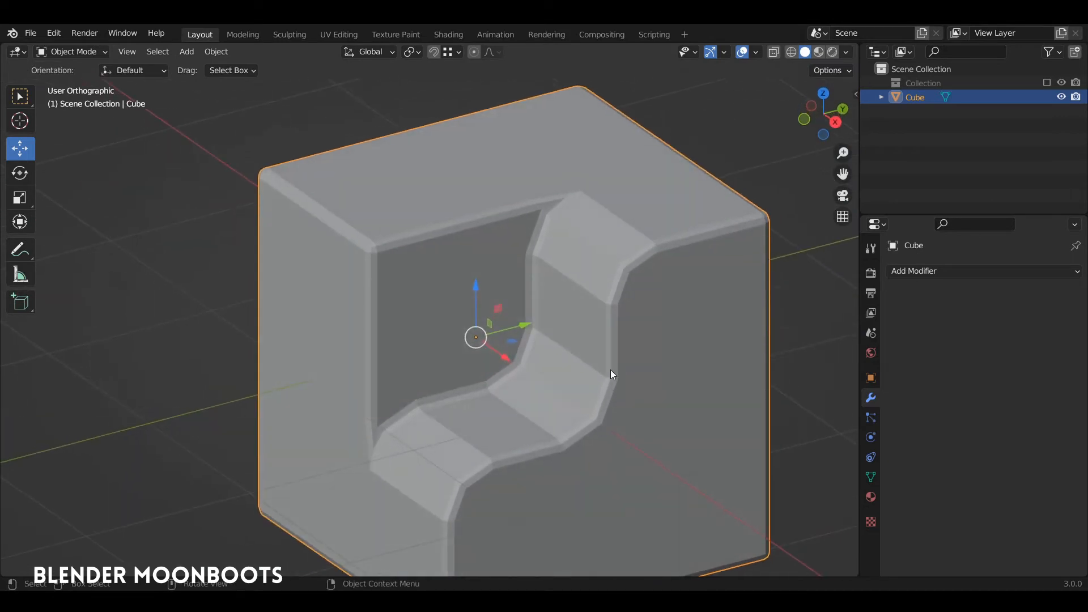
key("ctrl+2")
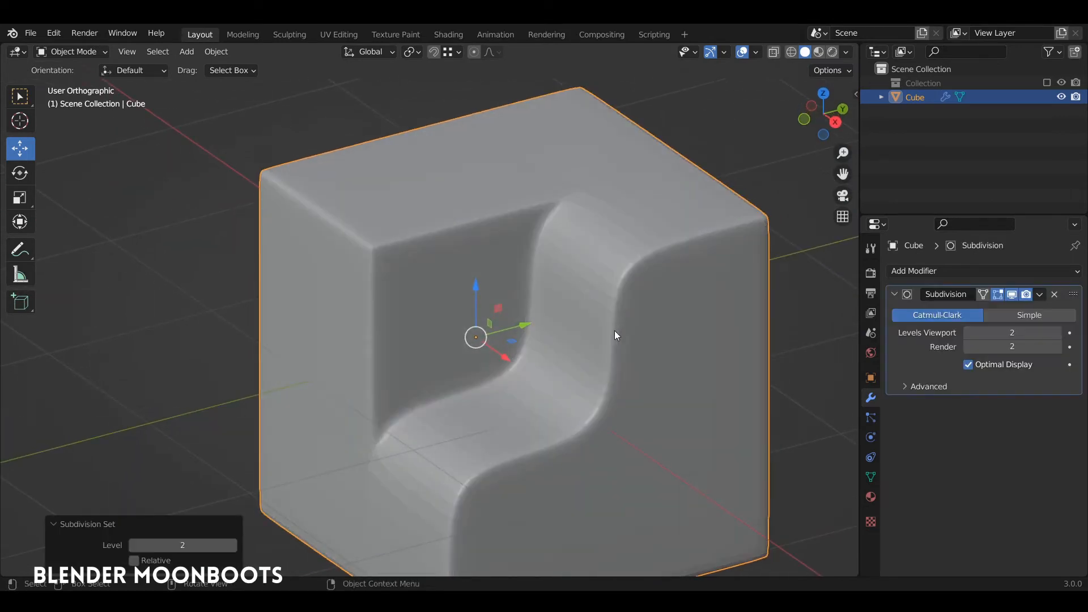
Shade the subdivided block smooth and inspect its mesh around the notch in Edit Mode.
scroll(612, 325, "down", 1)
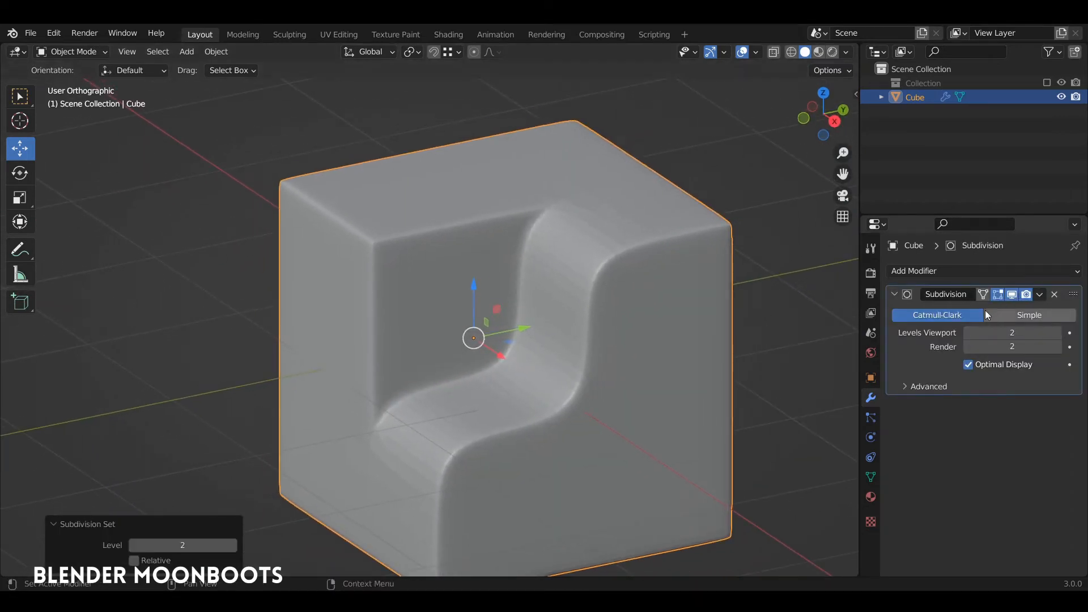
middle_click_drag(755, 340, 661, 382)
right_click(640, 357)
left_click(627, 333)
scroll(661, 381, "up", 3)
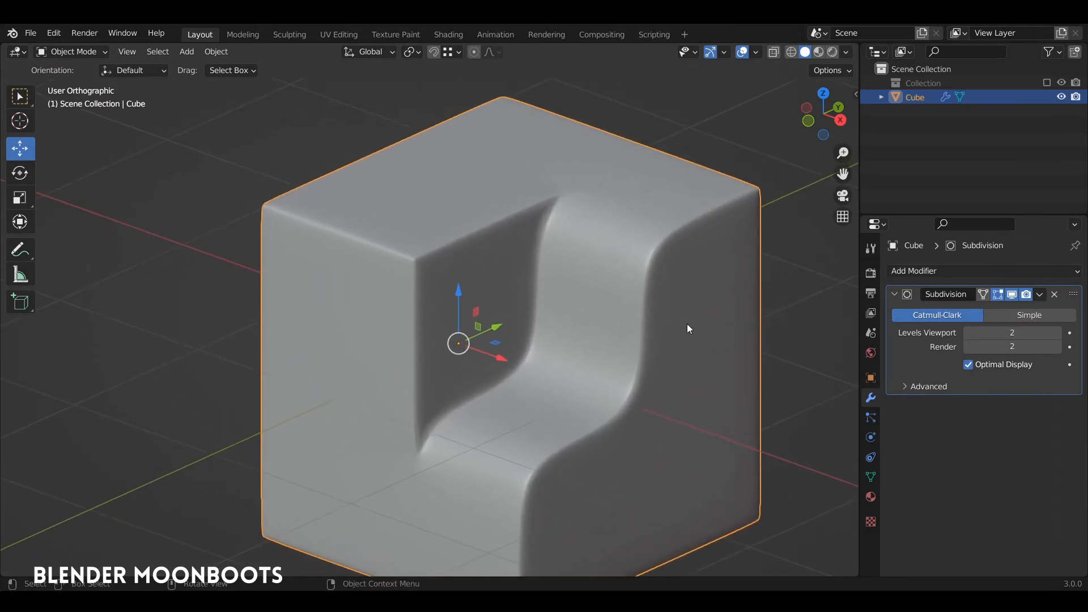
key("Tab")
key("alt+a")
middle_click_drag(681, 332, 698, 360)
key("Tab")
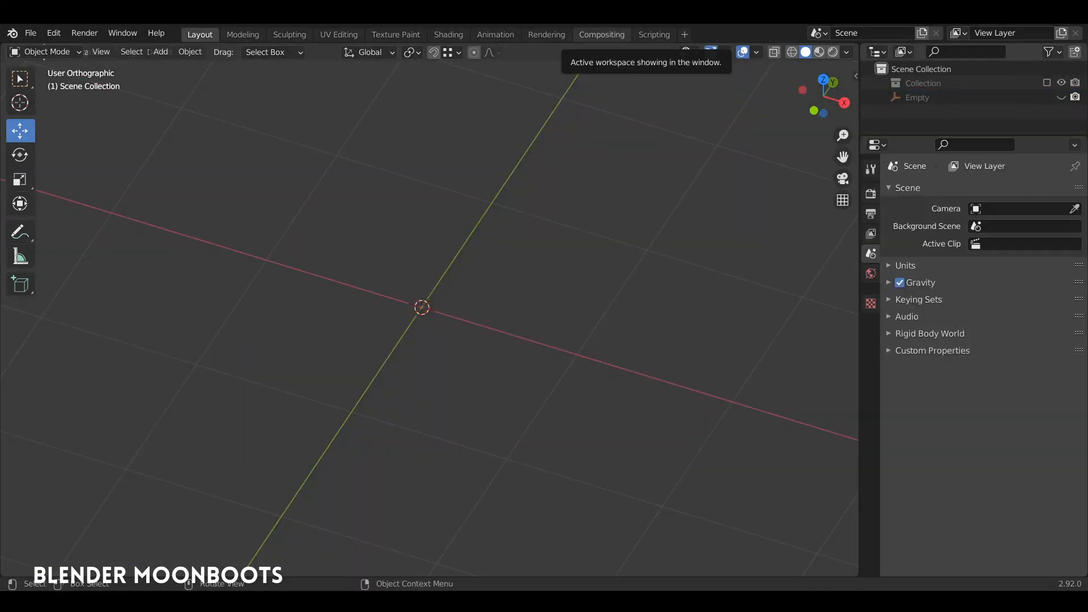
Add an unfilled mesh circle with 12 vertices and a 1 m radius at the world origin.
key("shift+a")
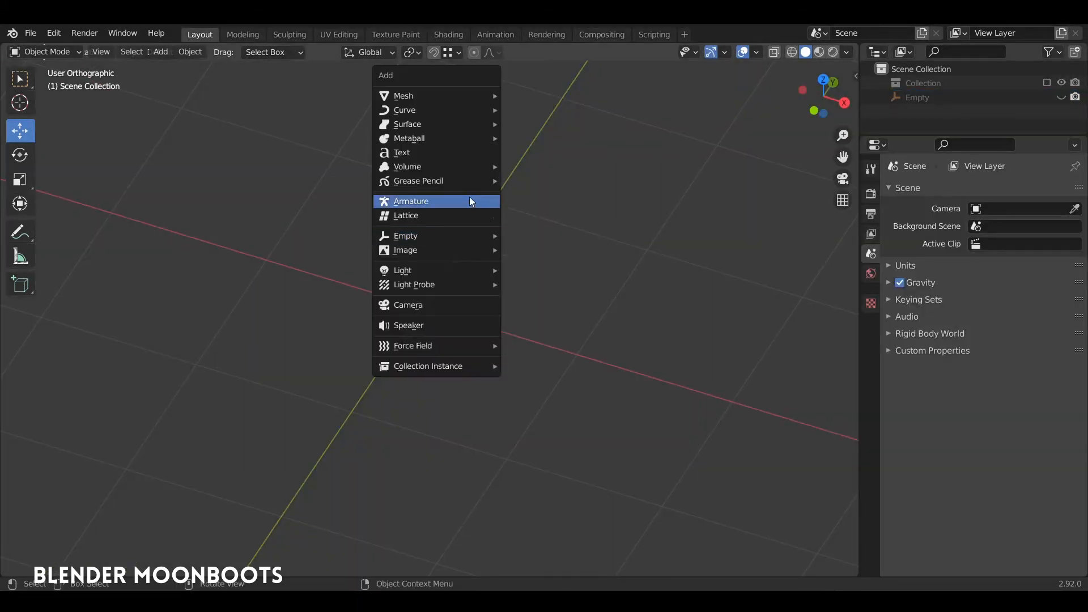
mouse_move(433, 94)
left_click(570, 123)
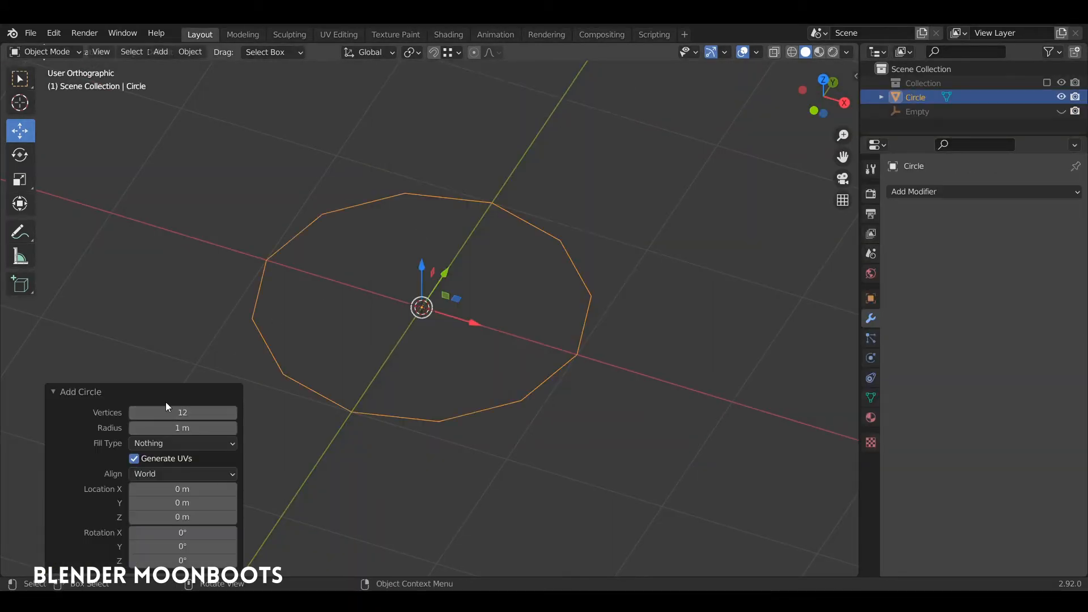
Extrude the circle's outline in place and scale it inward, leaving a small hole around the centre.
key("Tab")
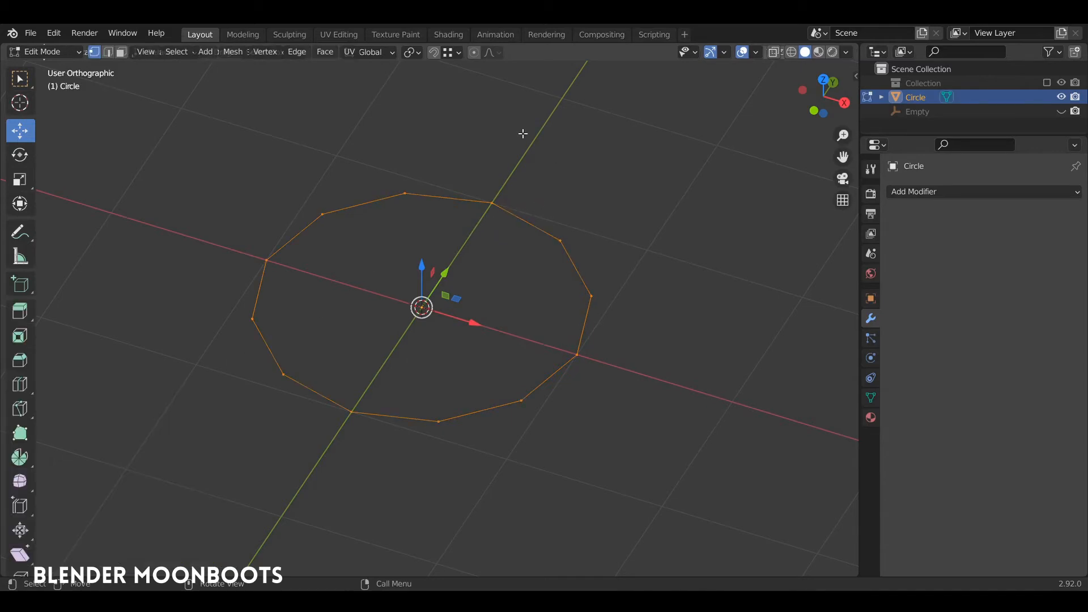
key("g")
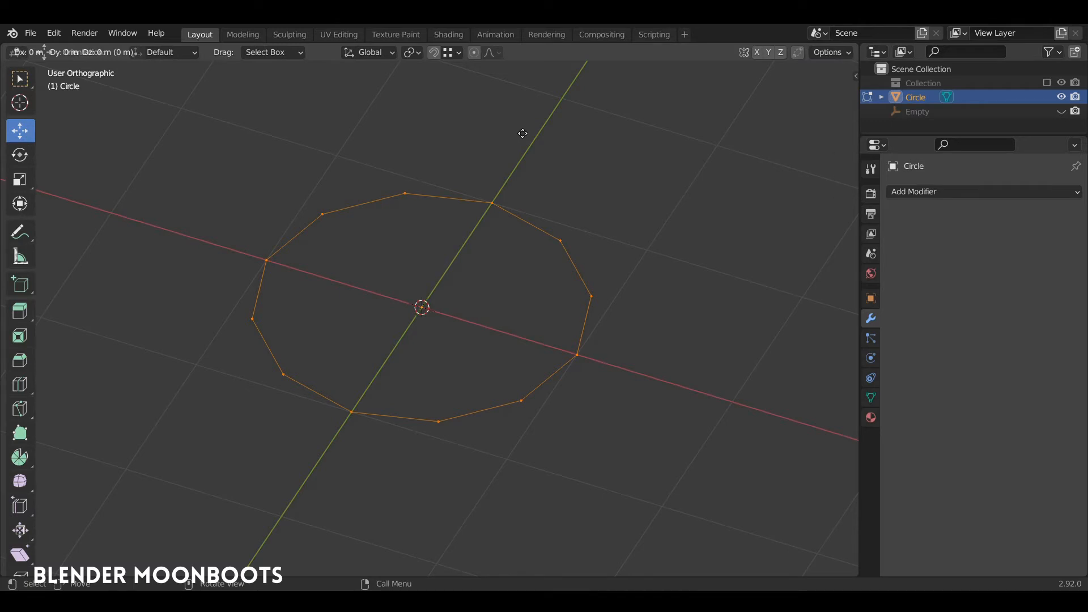
right_click(522, 133)
key("s")
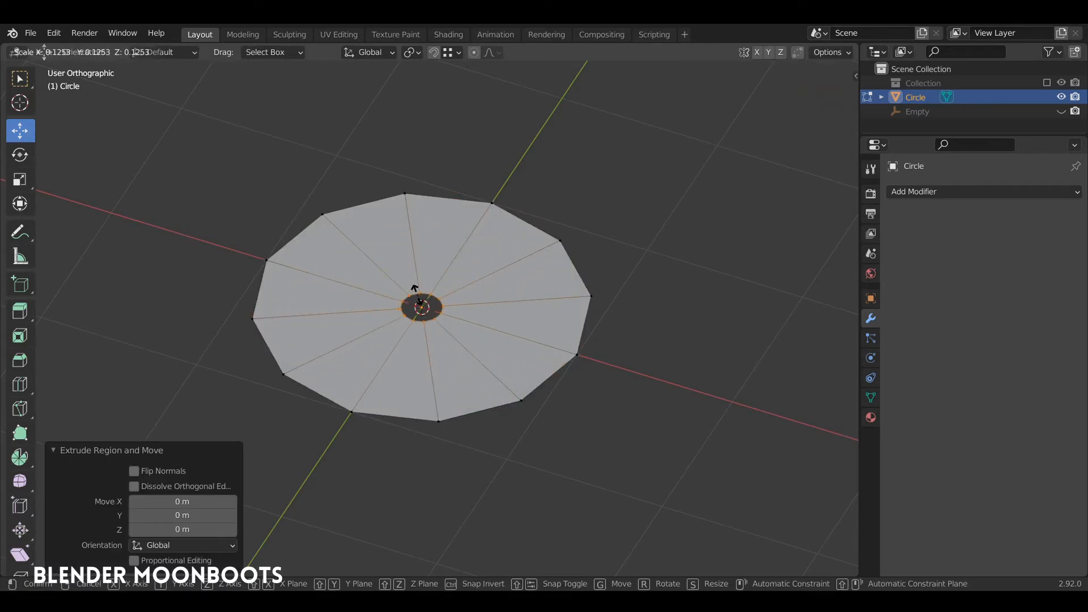
left_click(424, 300)
Select one wedge of the disc beside the negative Y axis, invert the selection and delete the other vertices.
middle_click_drag(343, 323, 364, 367)
key("a")
key("alt+a")
mouse_move(337, 452)
right_mouse_down("ctrl")
mouse_move(410, 326)
mouse_move(507, 505)
mouse_move(363, 488)
right_mouse_up("ctrl")
mouse_move(403, 318)
right_mouse_down("ctrl+shift")
mouse_move(416, 325)
mouse_move(416, 311)
right_mouse_up("ctrl+shift")
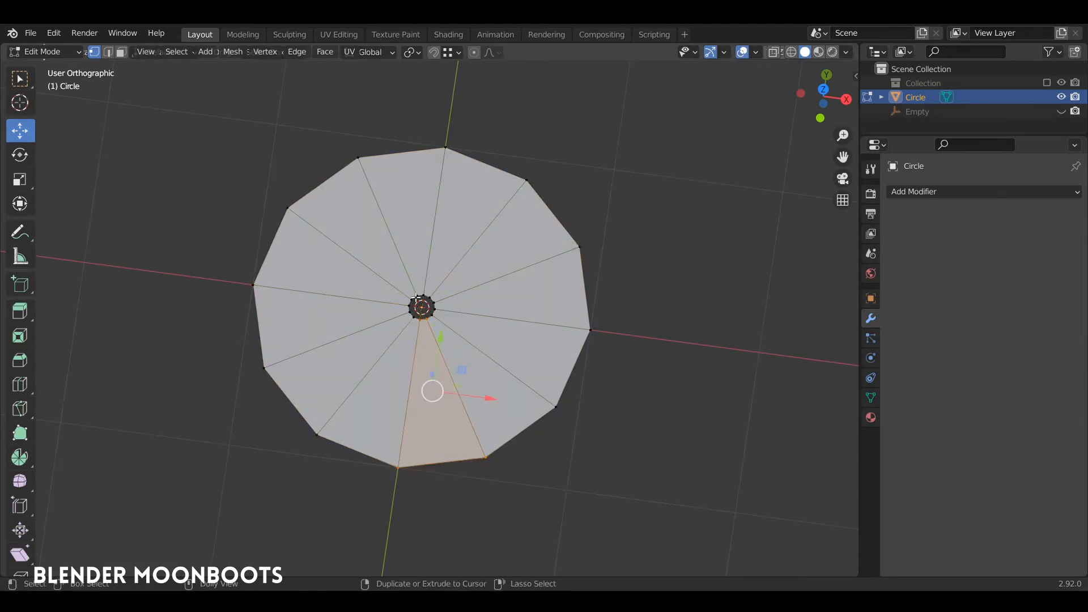
left_click(550, 283, "ctrl")
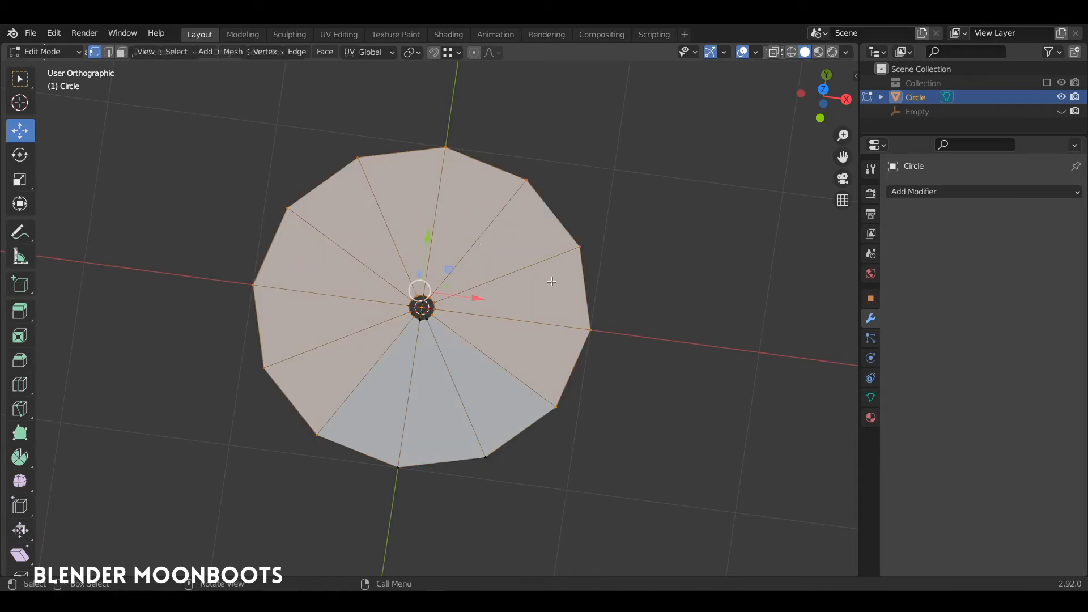
key("x")
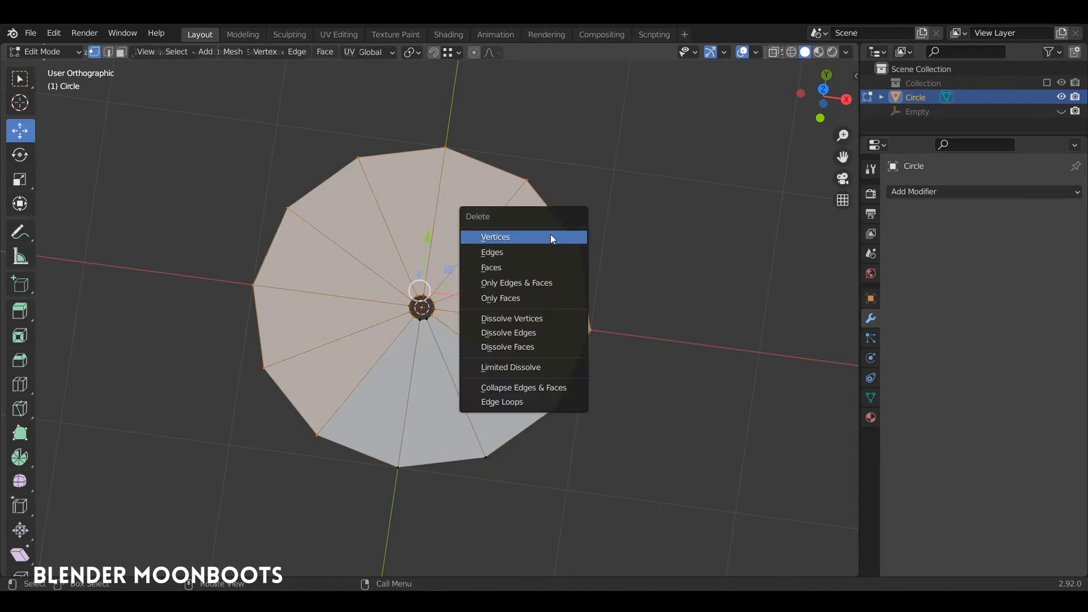
left_click(553, 238)
Add a Mirror modifier on the X axis to the wedge and enable Clipping.
middle_click_drag(552, 233, 646, 226)
left_click(915, 191)
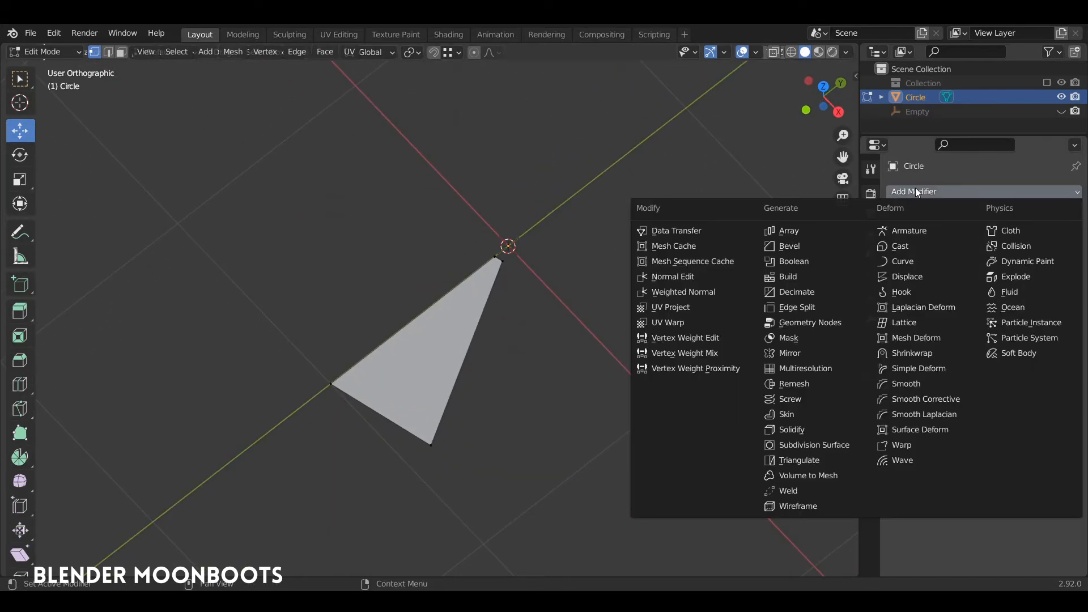
left_click(796, 354)
middle_click_drag(605, 304, 687, 250, "shift")
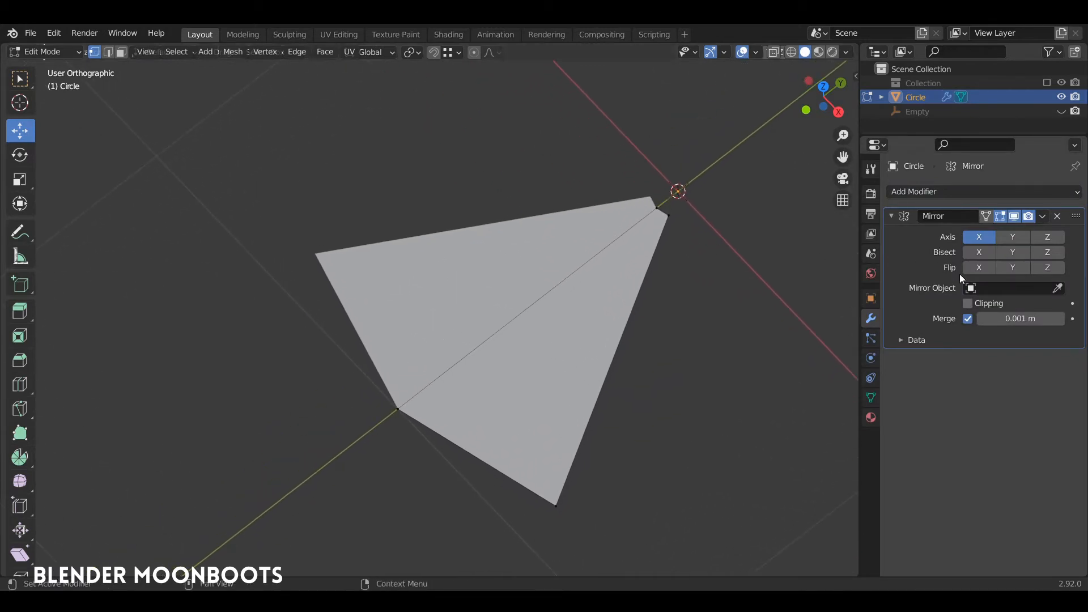
left_click(968, 304)
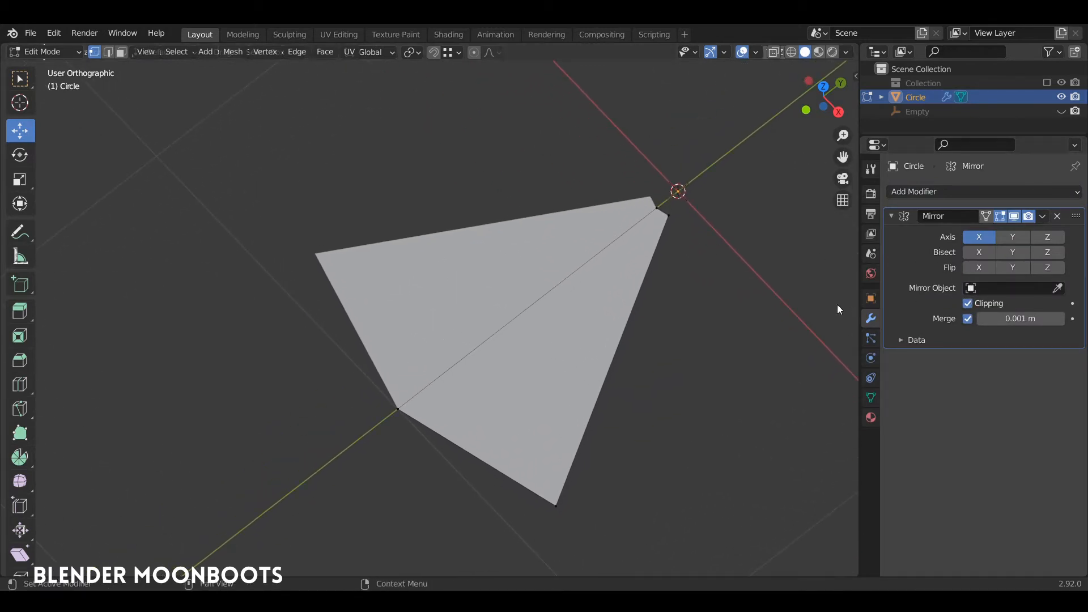
Move the outer vertex on the mirror line 0.13397 m along Y, snapping it level with the wedge's outer corner.
left_click(403, 406)
middle_click_drag(398, 406, 433, 343)
left_click(458, 53)
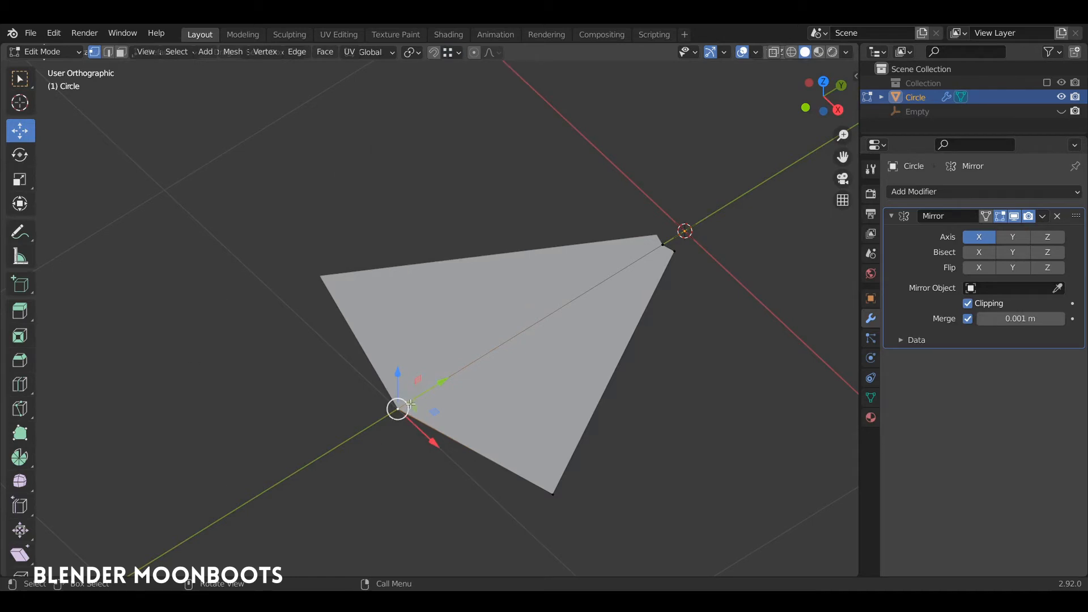
key("g")
key("y")
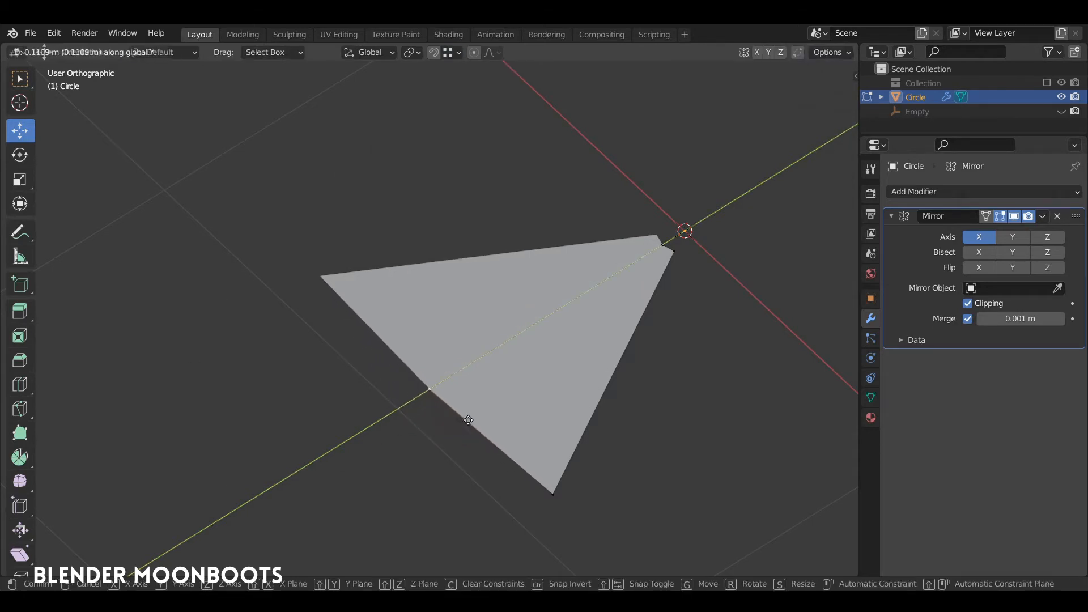
left_click(549, 490, "ctrl")
middle_click_drag(580, 389, 600, 420)
scroll(589, 413, "down", 2)
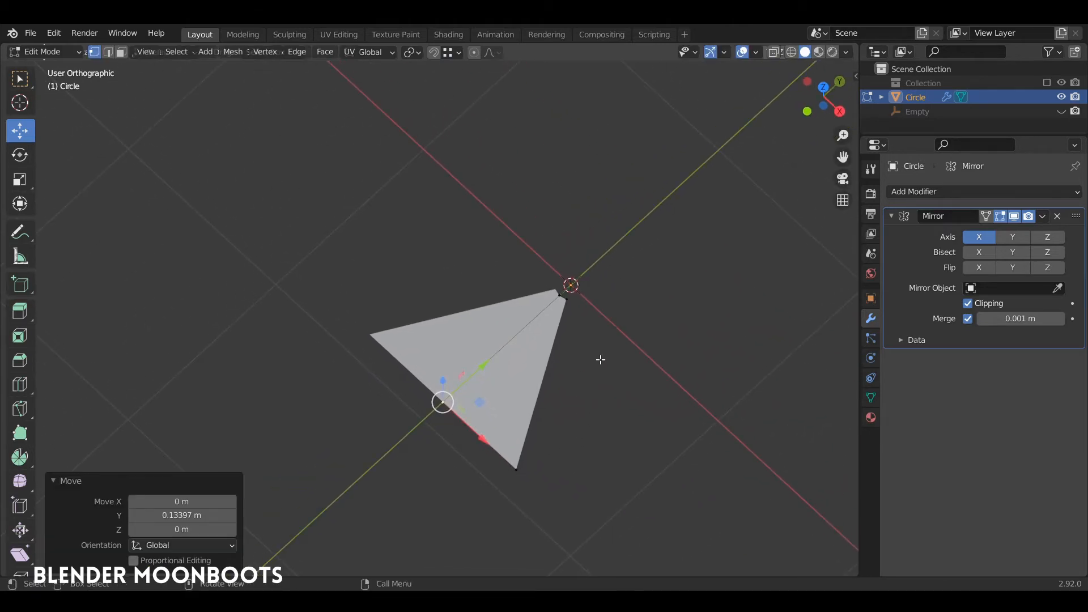
middle_click_drag(583, 323, 532, 335)
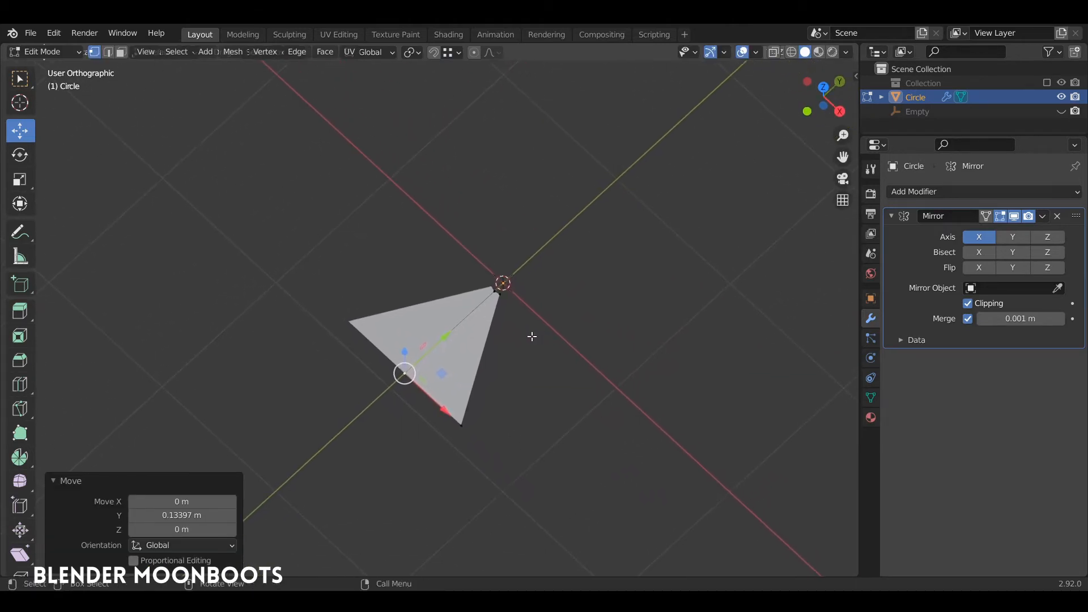
Add an Array modifier to the mirrored wedge in Object Mode and set its count to 6.
key("Tab")
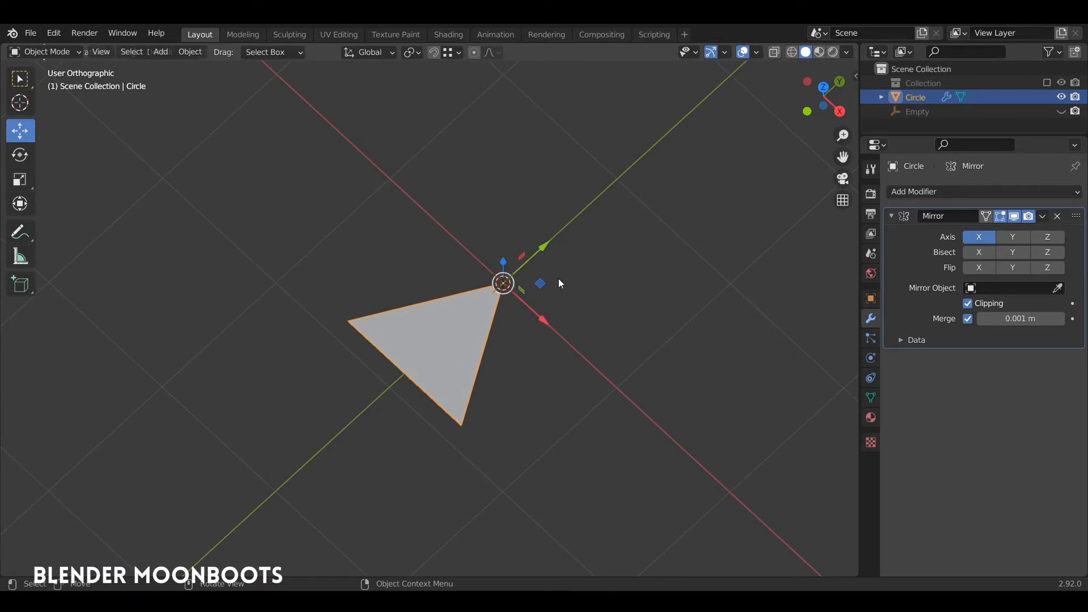
left_click(892, 215)
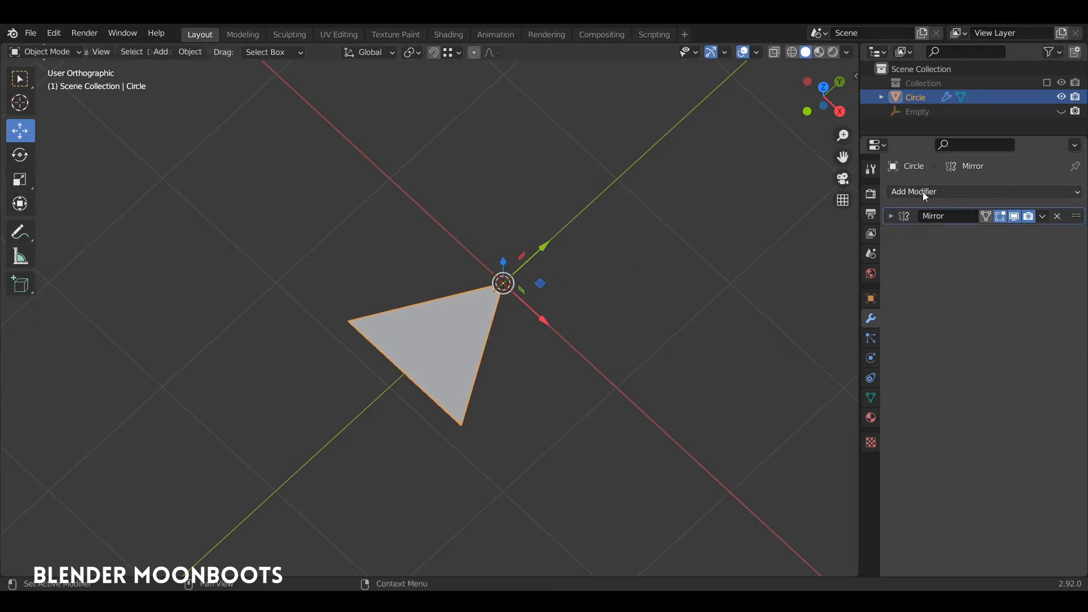
left_click(923, 192)
left_click(814, 230)
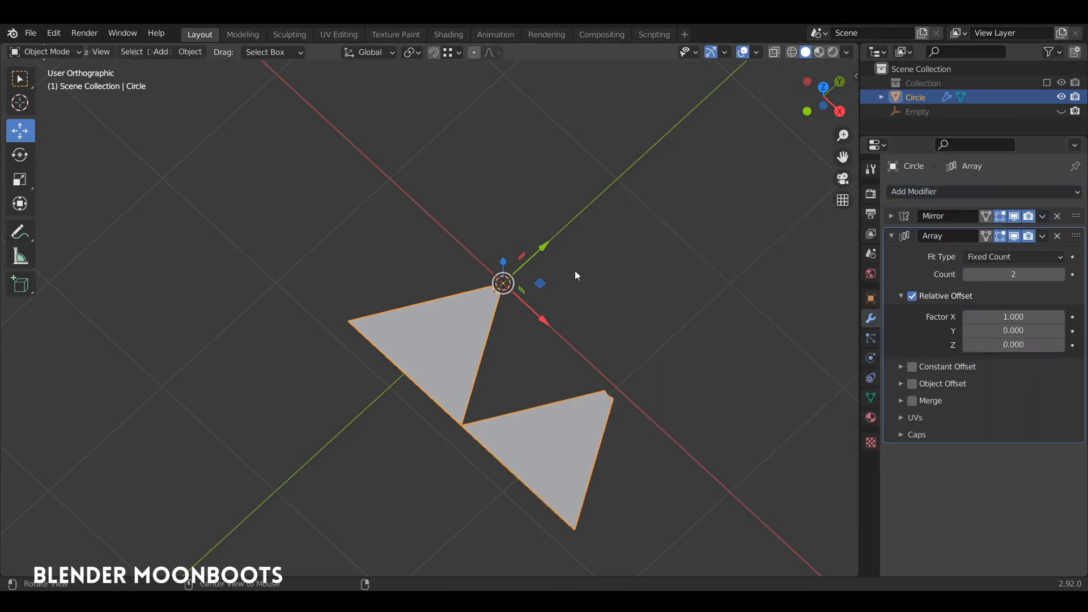
scroll(576, 323, "down", 3)
middle_click_drag(576, 324, 411, 231, "shift")
left_click(1059, 274)
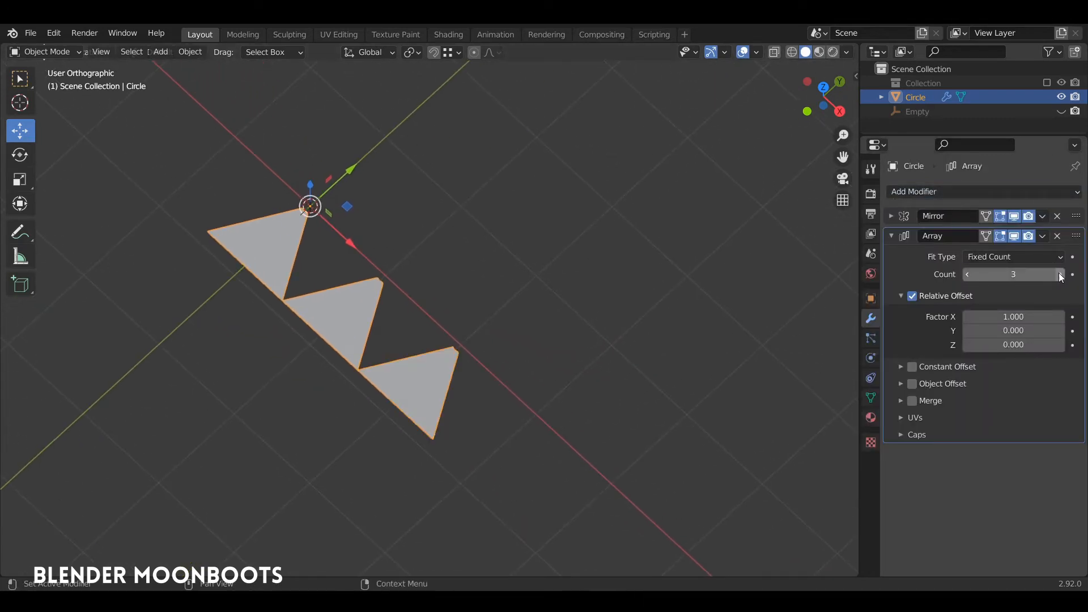
left_click(1058, 274)
left_click(1061, 274)
left_click(1062, 274)
mouse_move(737, 323)
middle_mouse_down()
mouse_move(645, 345)
mouse_move(676, 352)
mouse_move(746, 325)
middle_mouse_up()
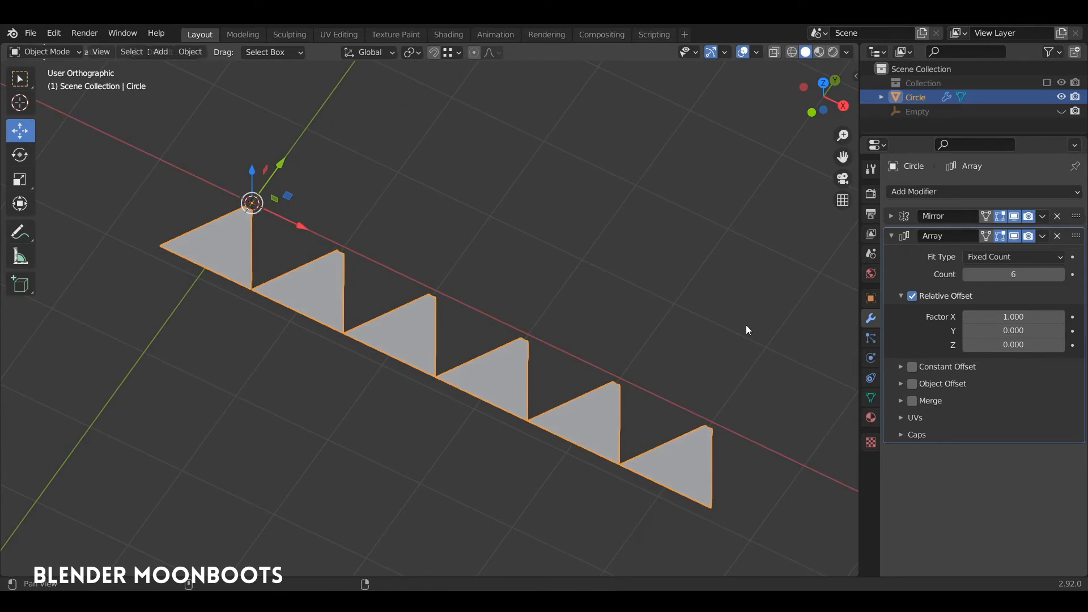
Turn off the array's Relative Offset and enable Merge and Object Offset.
left_click(913, 296)
left_click(901, 295)
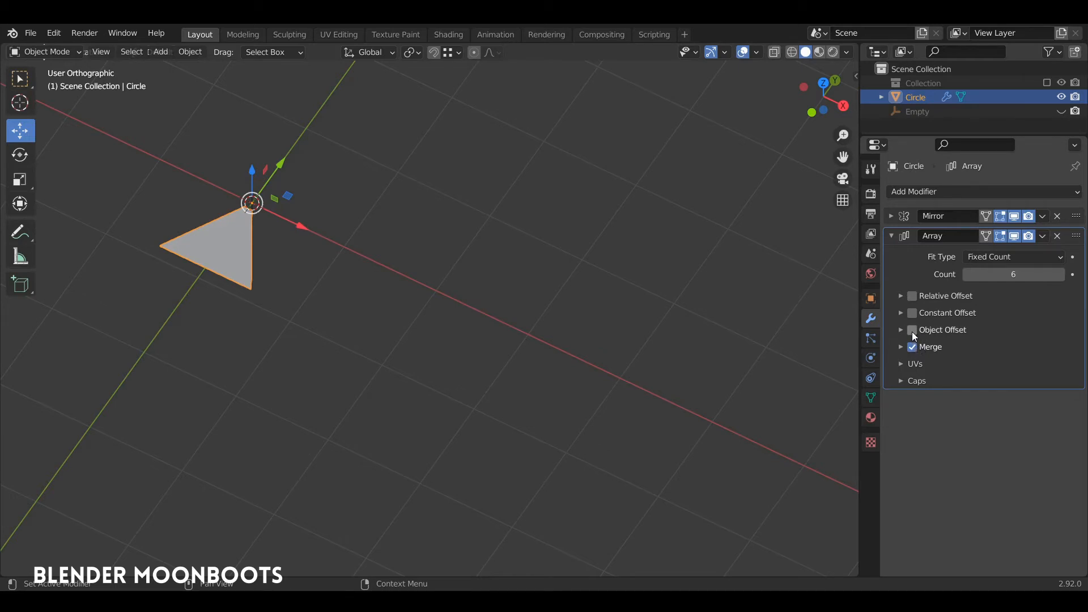
left_click(902, 331)
middle_click_drag(461, 294, 603, 332, "shift")
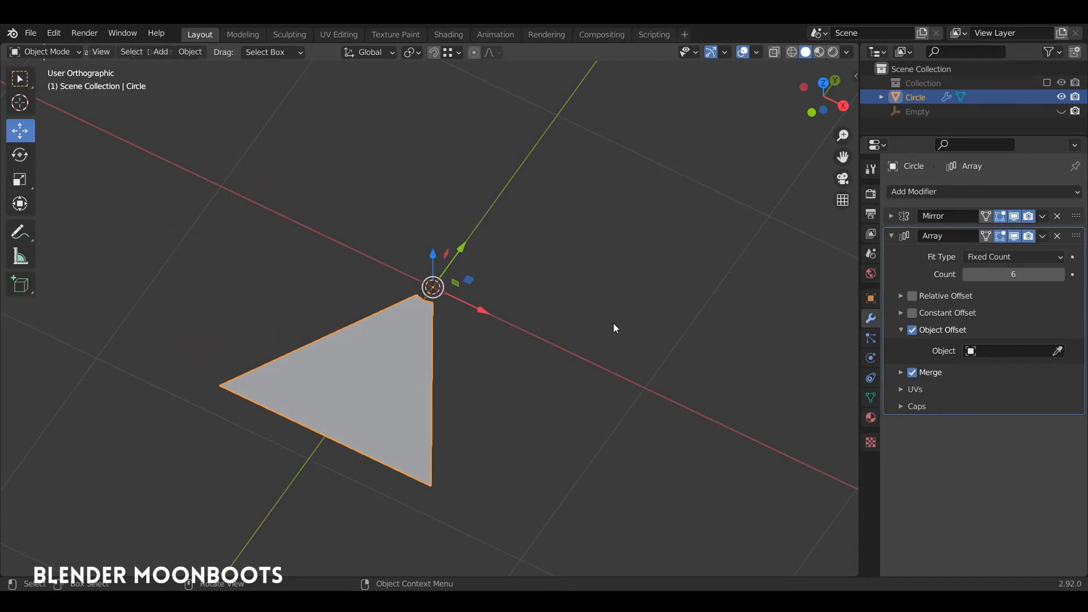
mouse_move(489, 306)
middle_mouse_down()
mouse_move(467, 340)
mouse_move(492, 317)
middle_mouse_up()
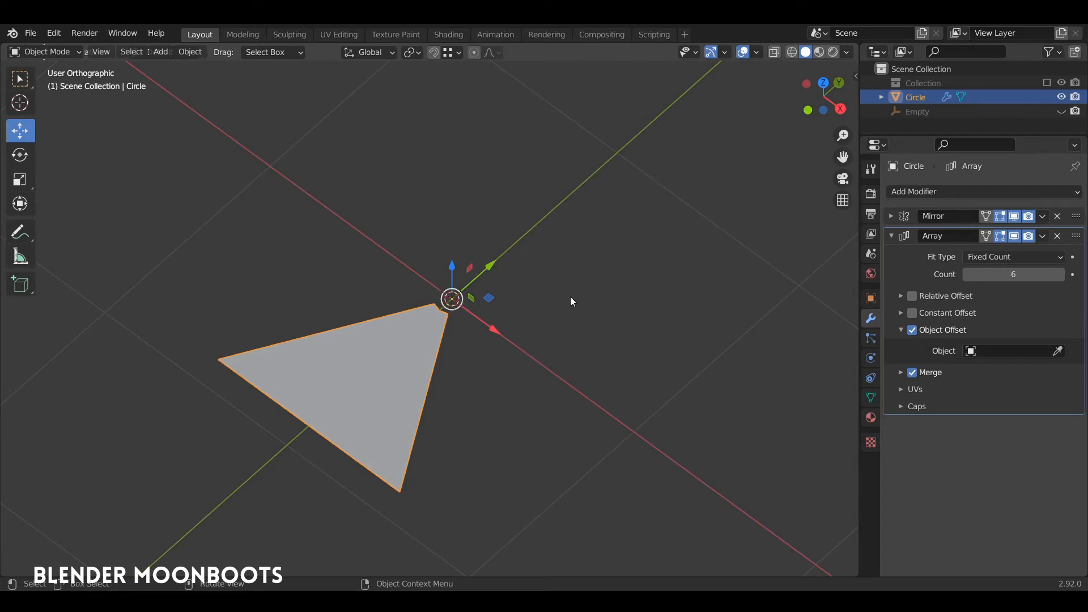
Add a sphere empty at the world origin and reduce its display size.
key("shift+a")
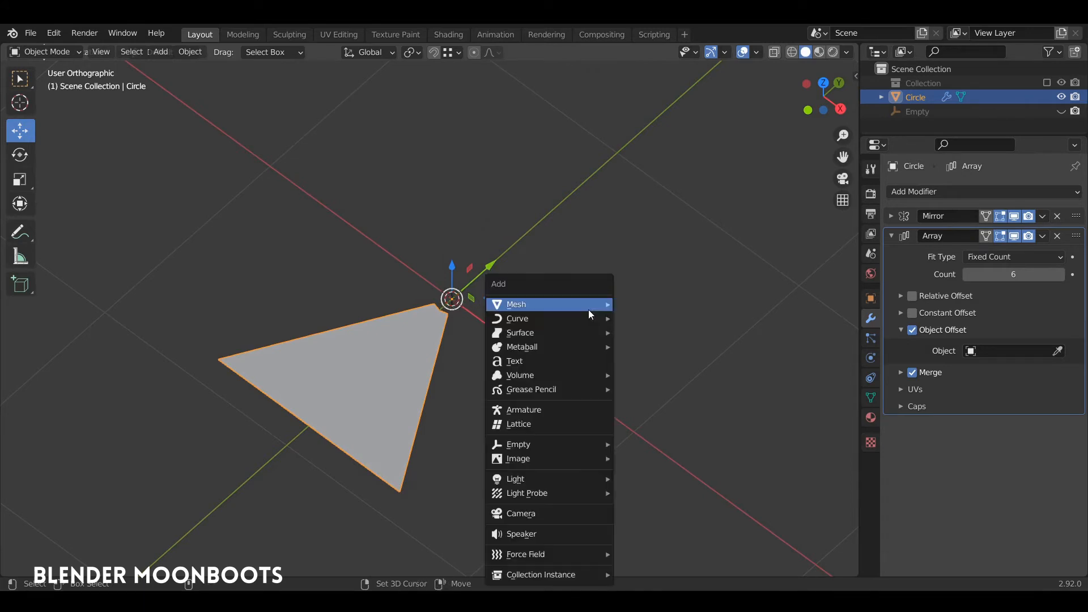
mouse_move(549, 444)
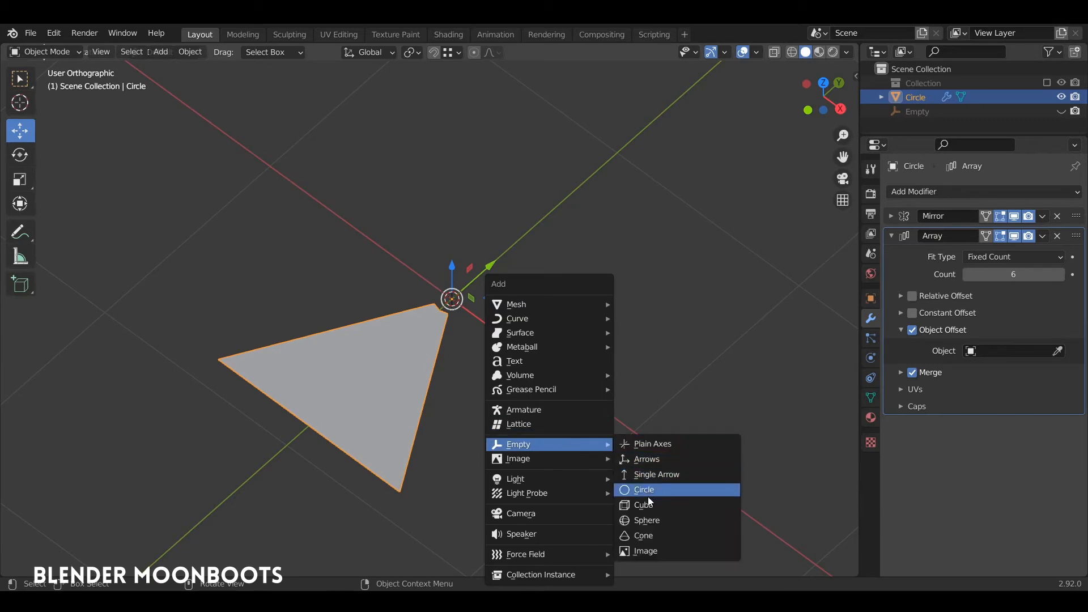
left_click(651, 520)
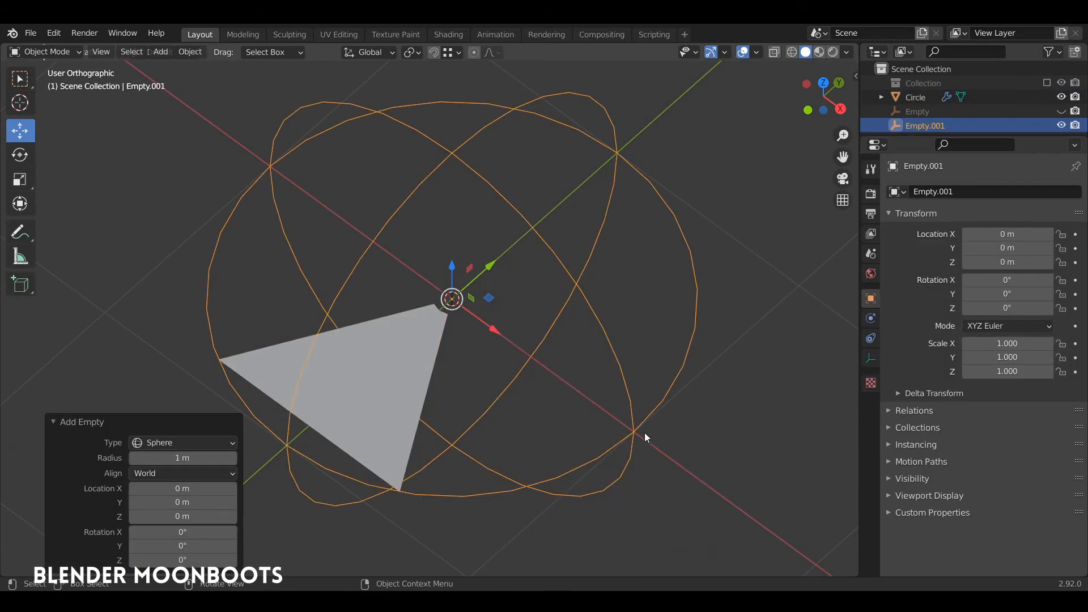
left_click(871, 359)
left_click_drag(967, 225, 855, 237)
Assign the new sphere empty as the Object Offset target of the wedge's Array modifier.
left_click(419, 382)
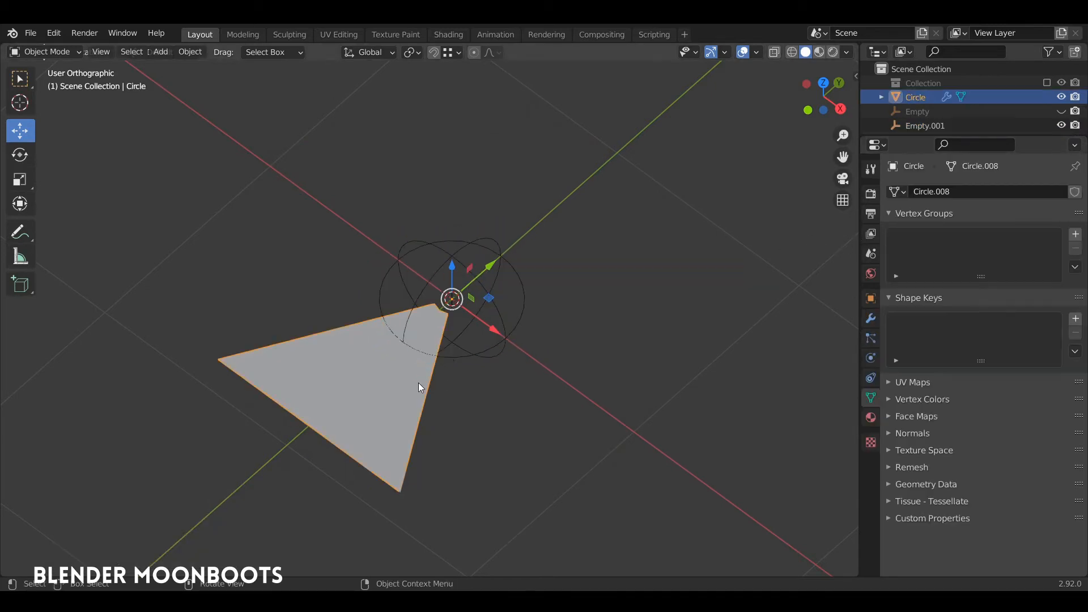
left_click(871, 319)
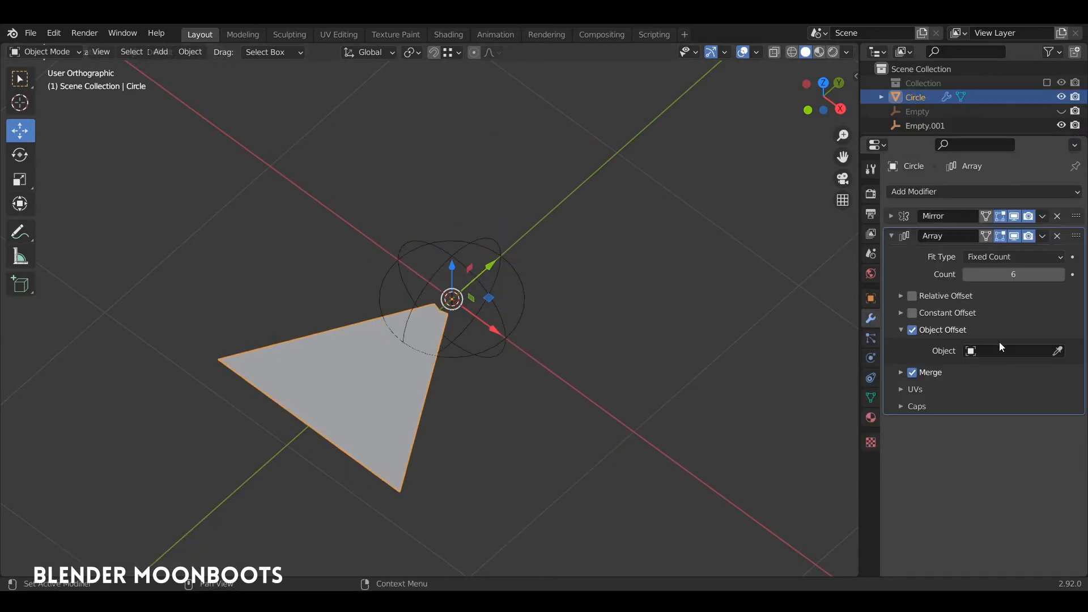
left_click(1058, 351)
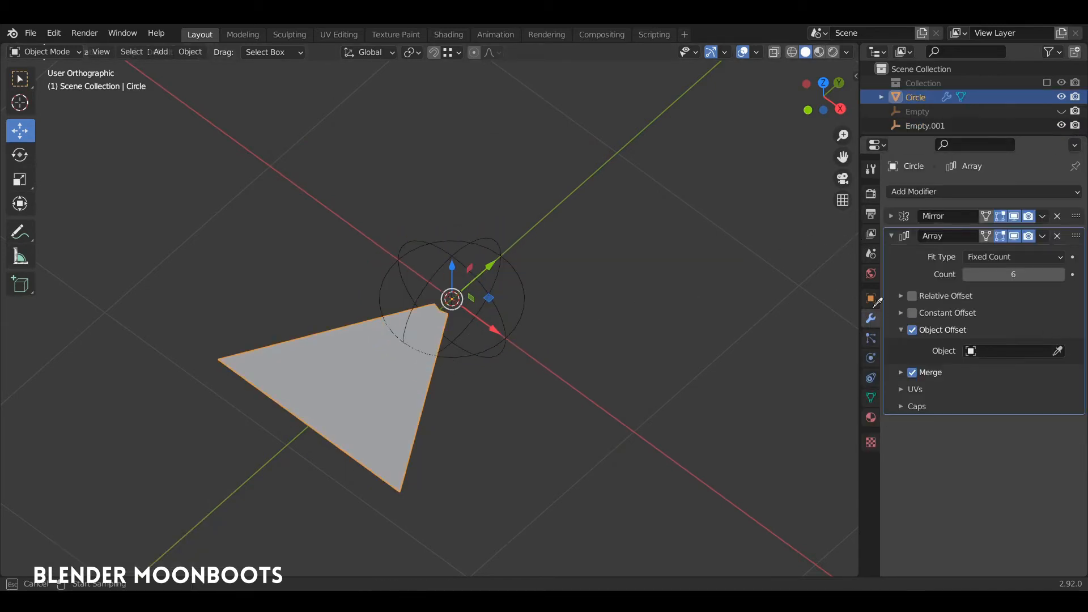
left_click(492, 301)
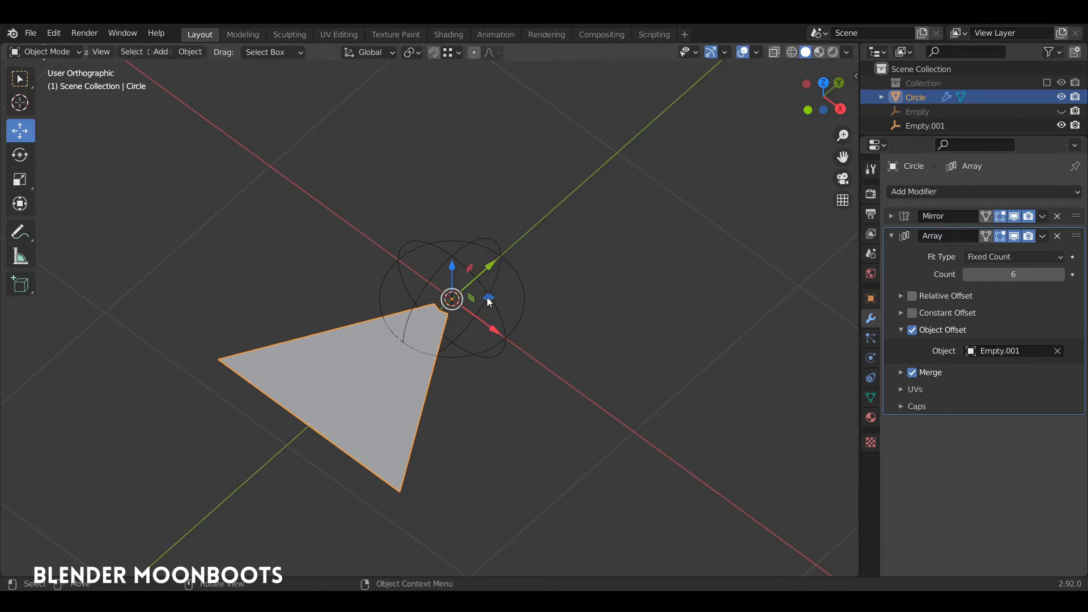
Try moving the sphere empty 0.34339 m along X to offset the copies, and clear its location again.
left_click(507, 297)
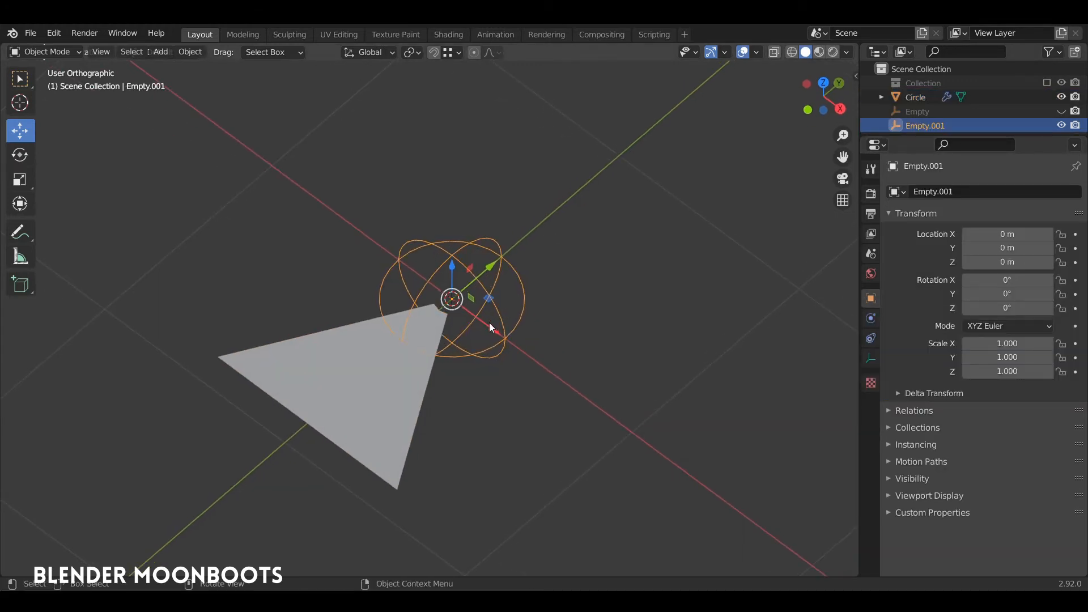
left_click_drag(493, 329, 573, 348)
key("s")
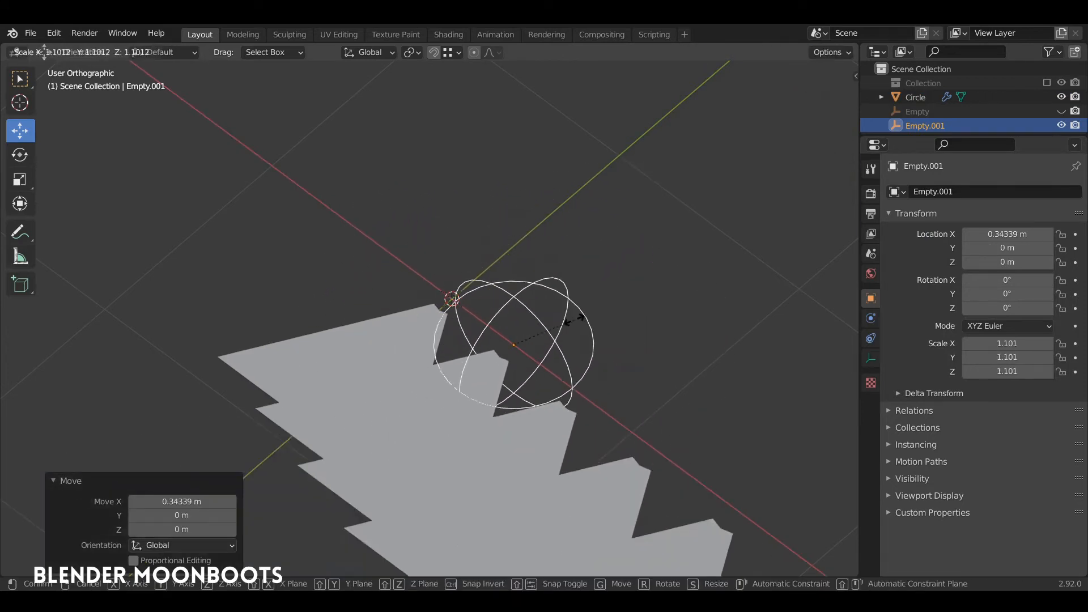
key("Escape")
key("alt+g")
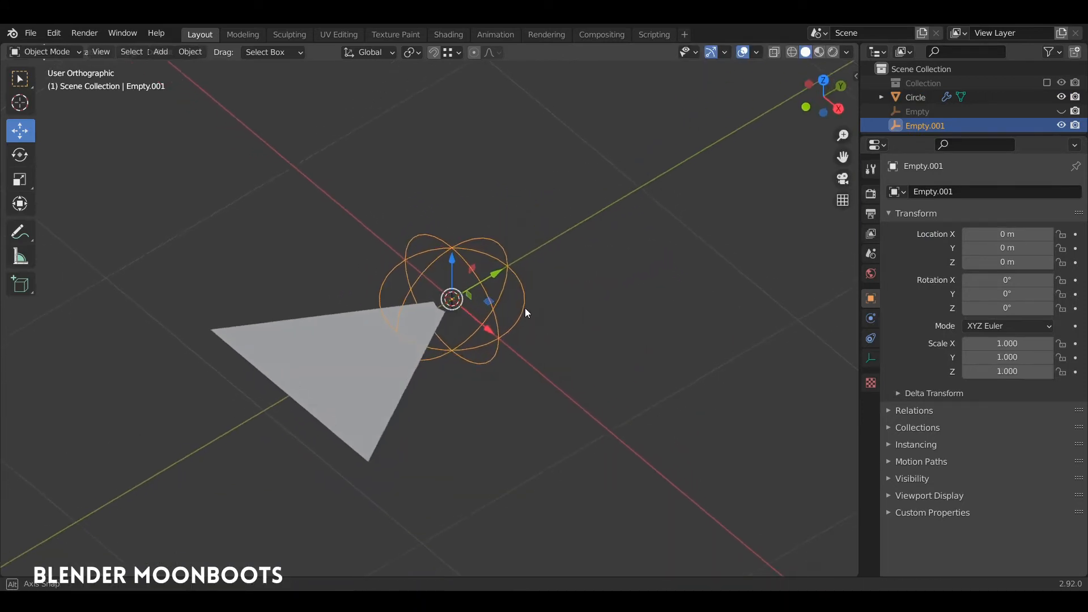
Rotate the sphere empty 60° around the Z axis to spread the array copies into a full hexagon.
middle_click_drag(525, 309, 545, 311)
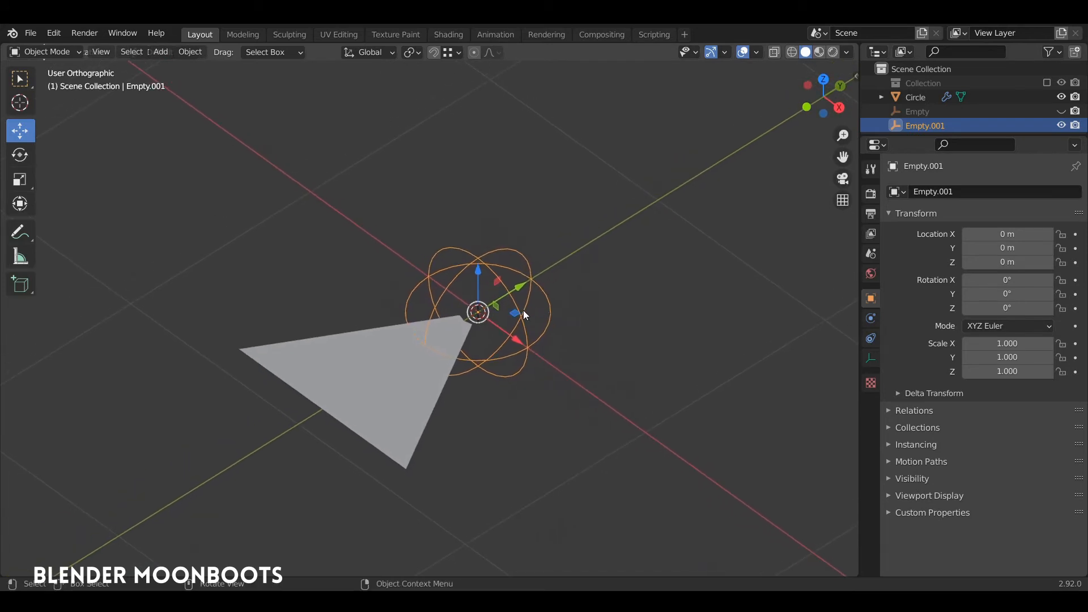
key("r")
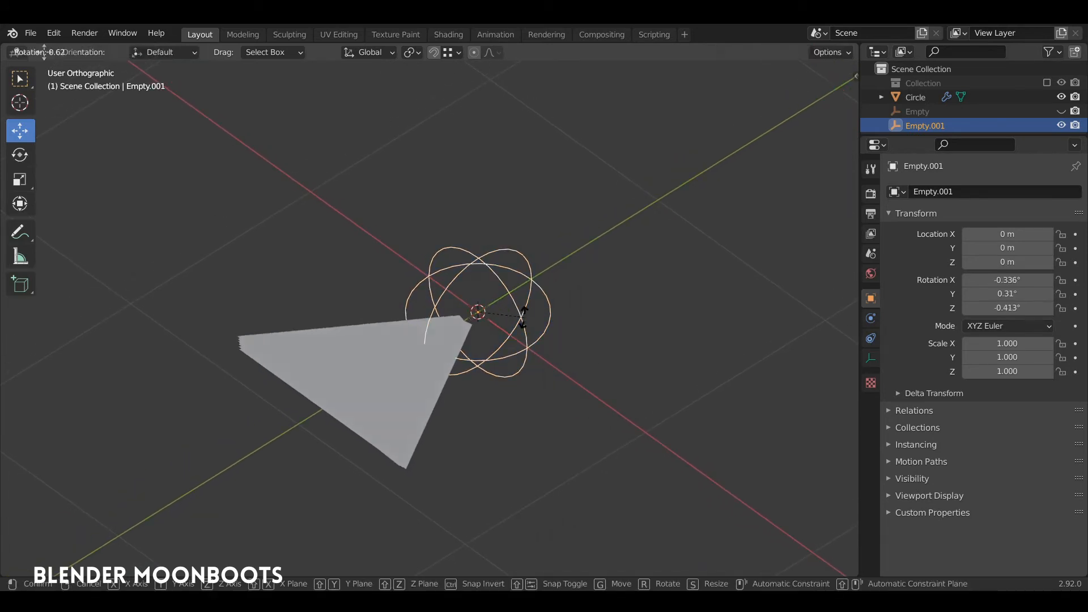
key("z")
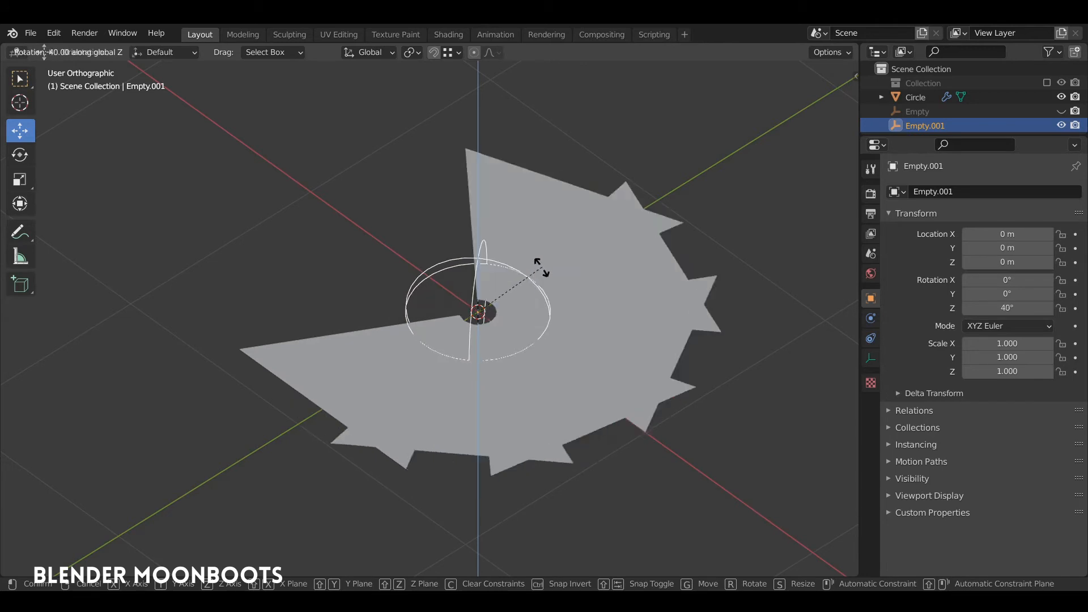
left_click(512, 264)
Add one loop cut across the wedge in Edit Mode and slide it toward the centre hole with a factor of -0.681.
middle_click_drag(531, 282, 461, 282)
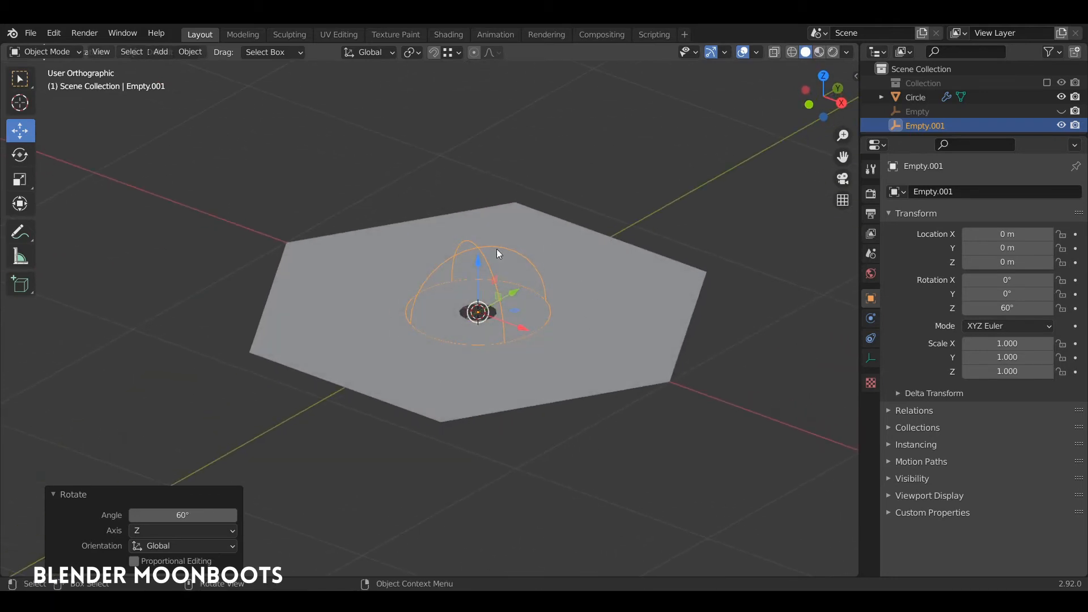
middle_click_drag(497, 249, 528, 320)
left_click(454, 396)
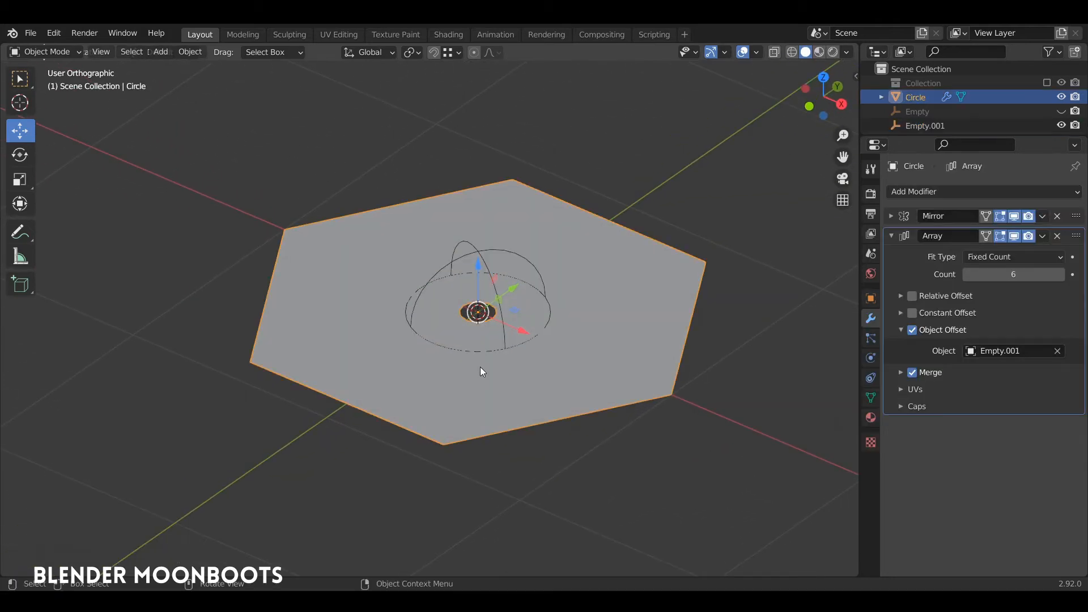
key("Tab")
mouse_move(504, 369)
middle_mouse_down()
mouse_move(521, 397)
mouse_move(484, 333)
mouse_move(495, 322)
mouse_move(469, 345)
mouse_move(491, 372)
middle_mouse_up()
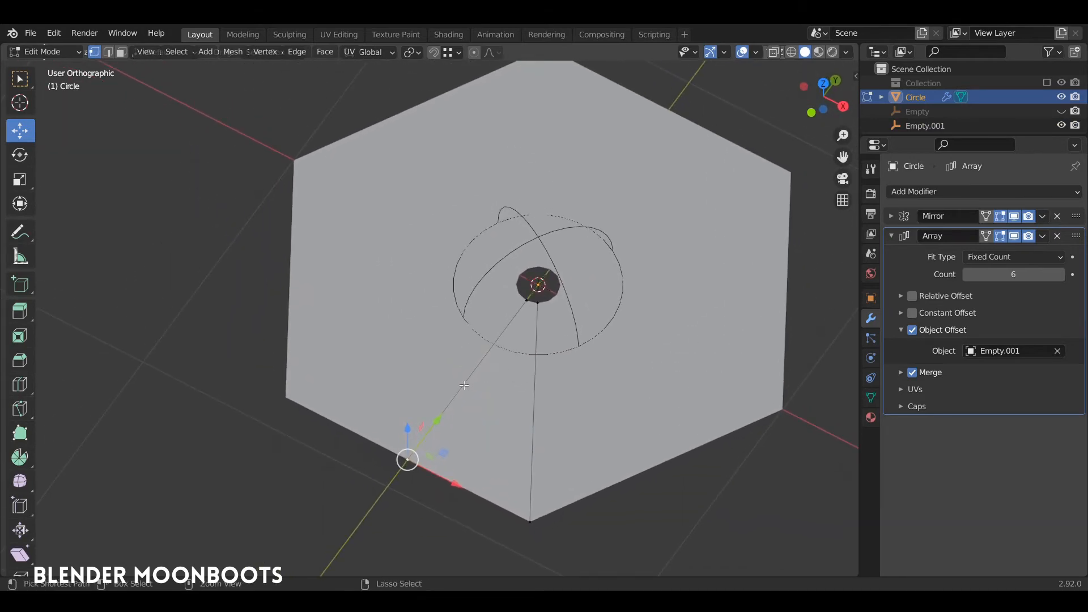
key("g")
key("g")
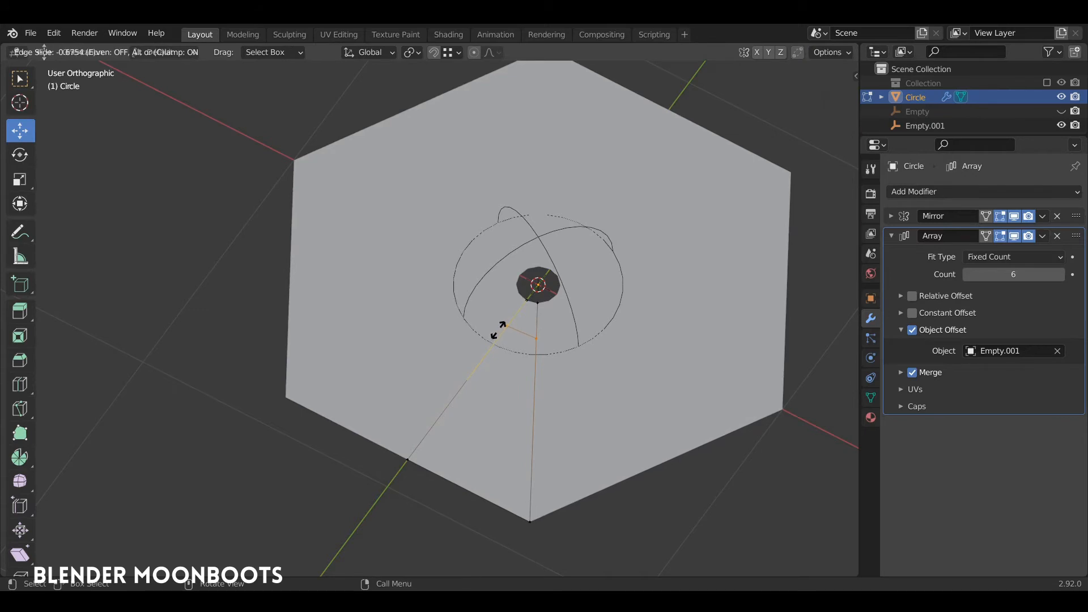
left_click(498, 330)
Knife a straight cut in top view from the mirror line just below the hole to the outer edge beside the wedge's corner.
middle_click_drag(529, 339, 547, 357)
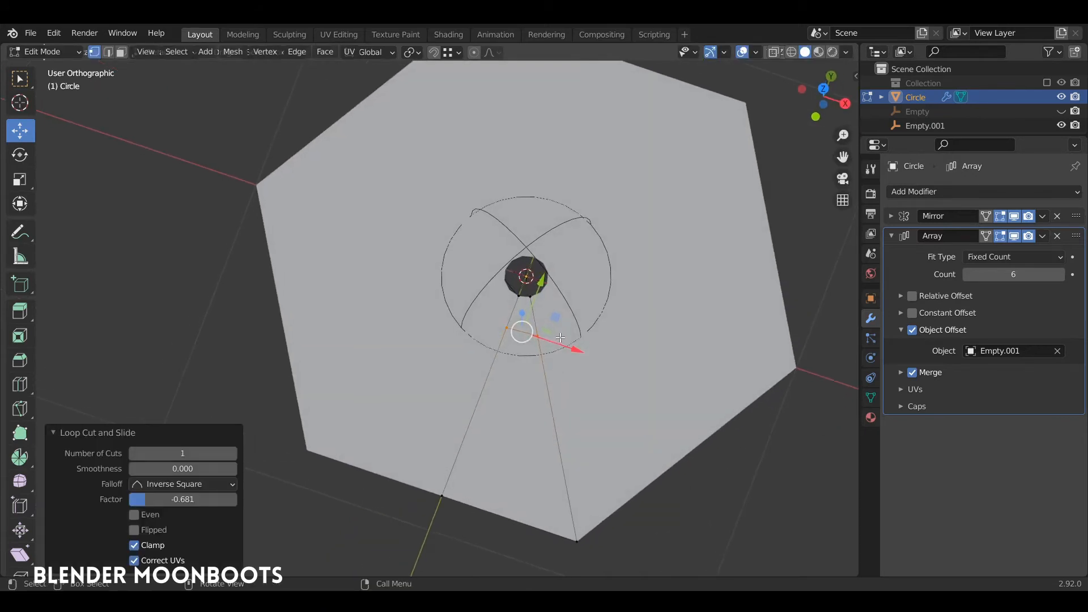
key("KP_7")
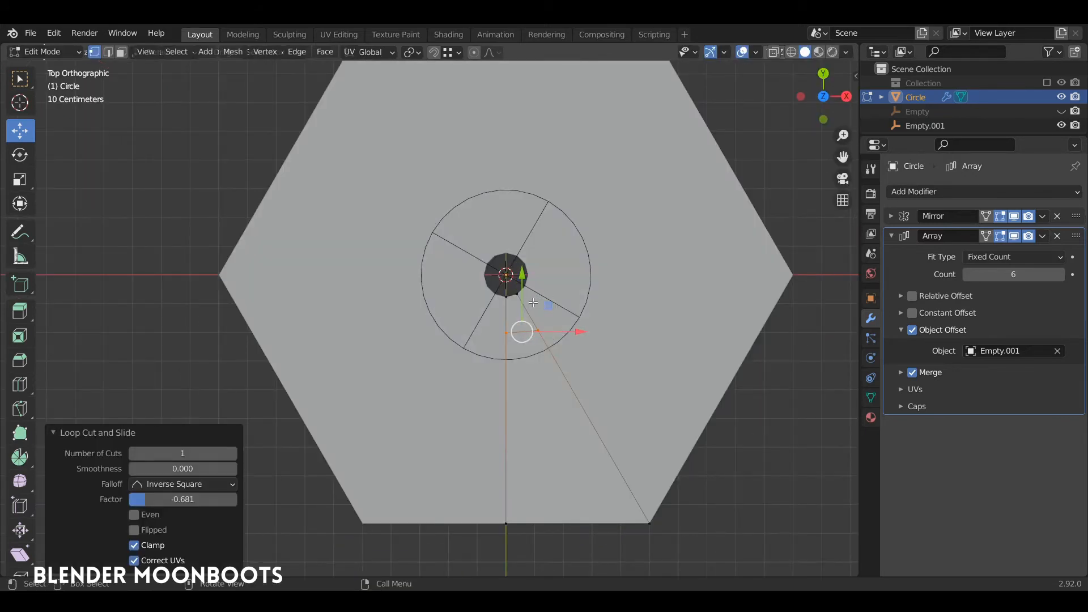
key("k")
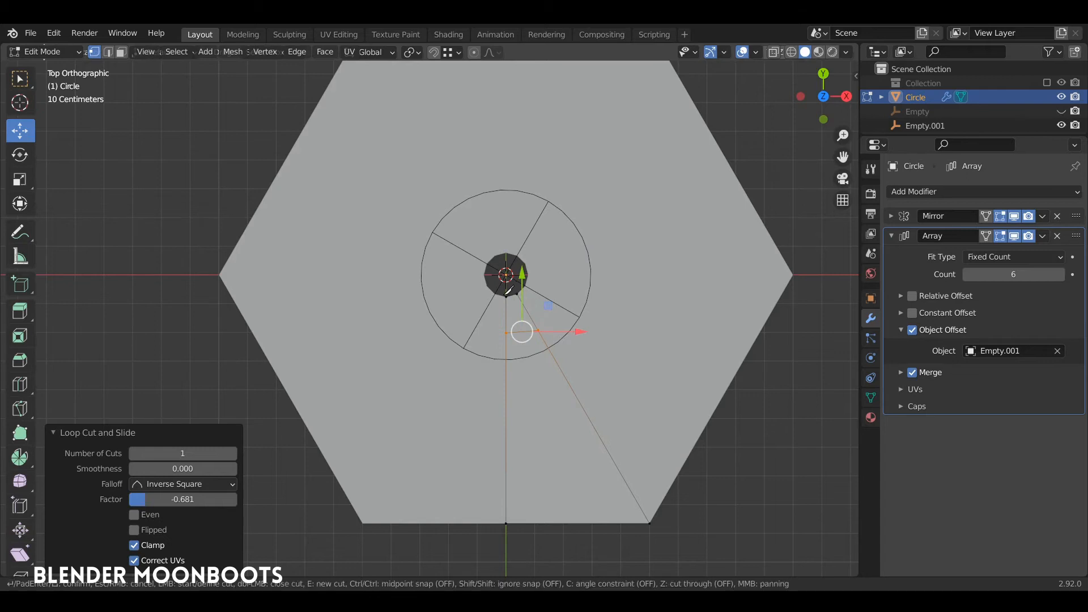
left_click(505, 306)
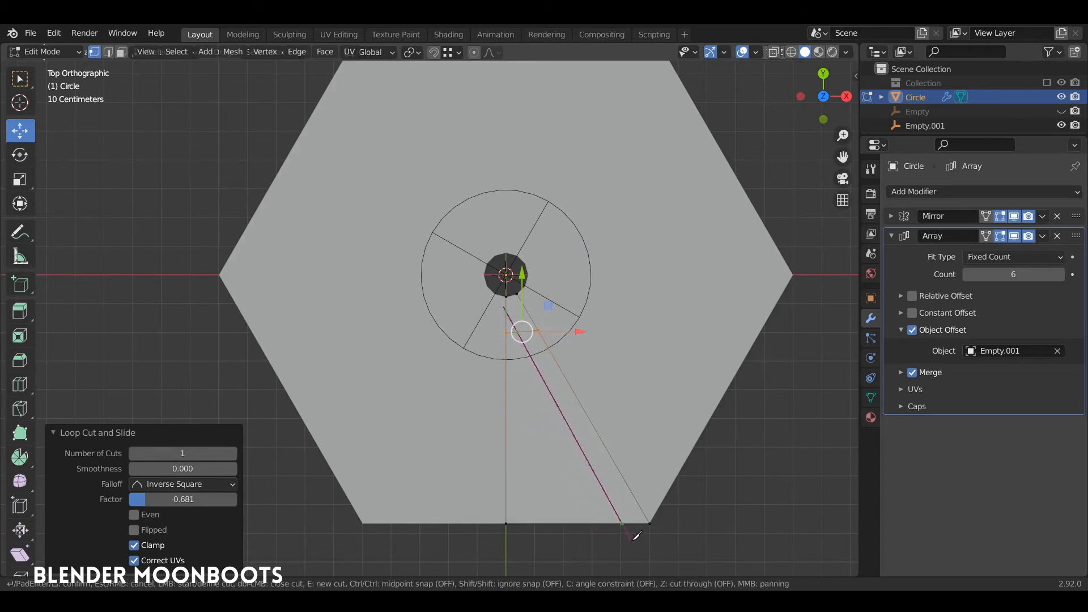
left_click(633, 532)
key("Return")
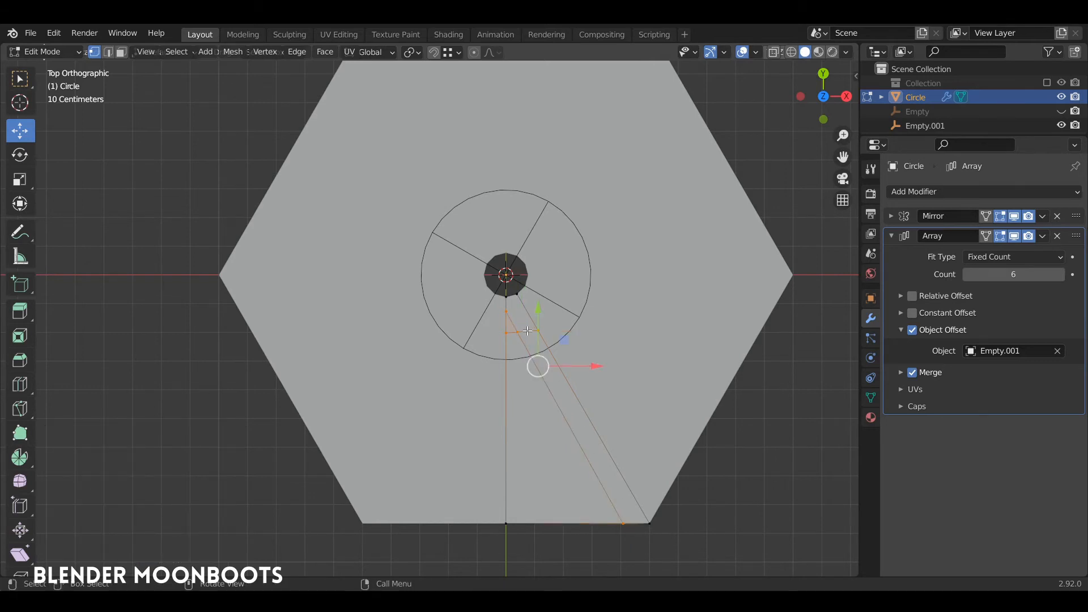
Extrude the faces around the hole and the narrow spoke strip, and raise them 0.11108 m along Z.
key("3")
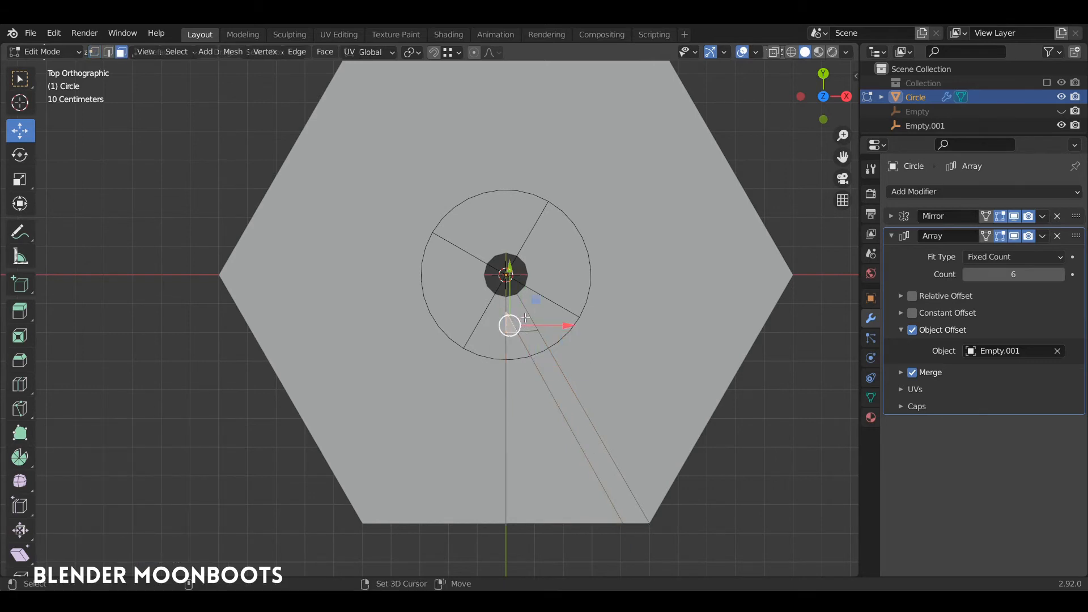
left_click(546, 364, "shift")
key("e")
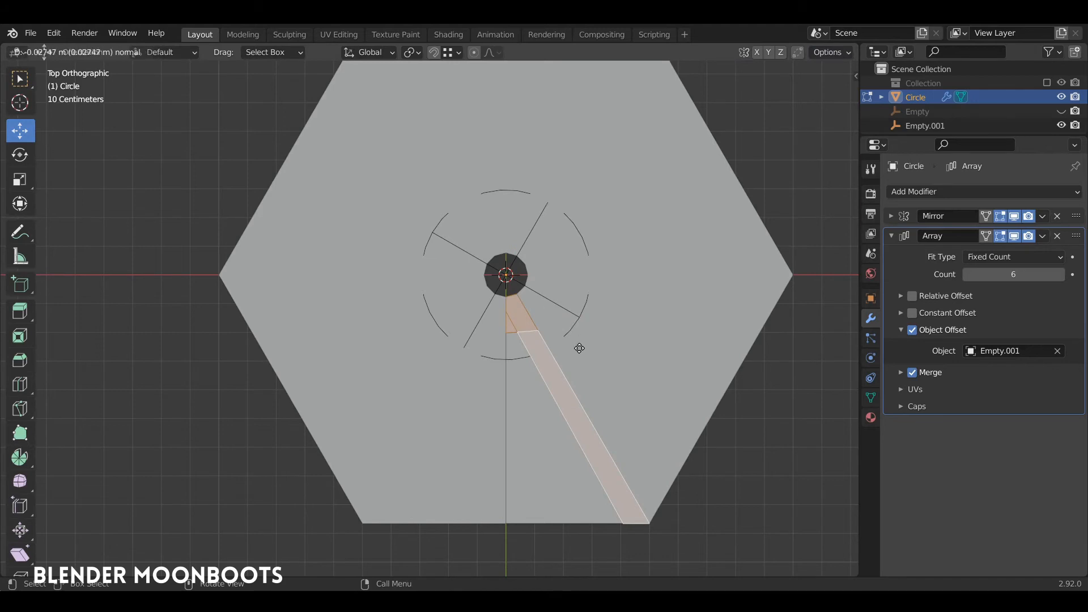
left_click(580, 360)
middle_click_drag(600, 369, 603, 219)
left_click_drag(548, 309, 548, 277)
middle_click_drag(548, 276, 488, 230)
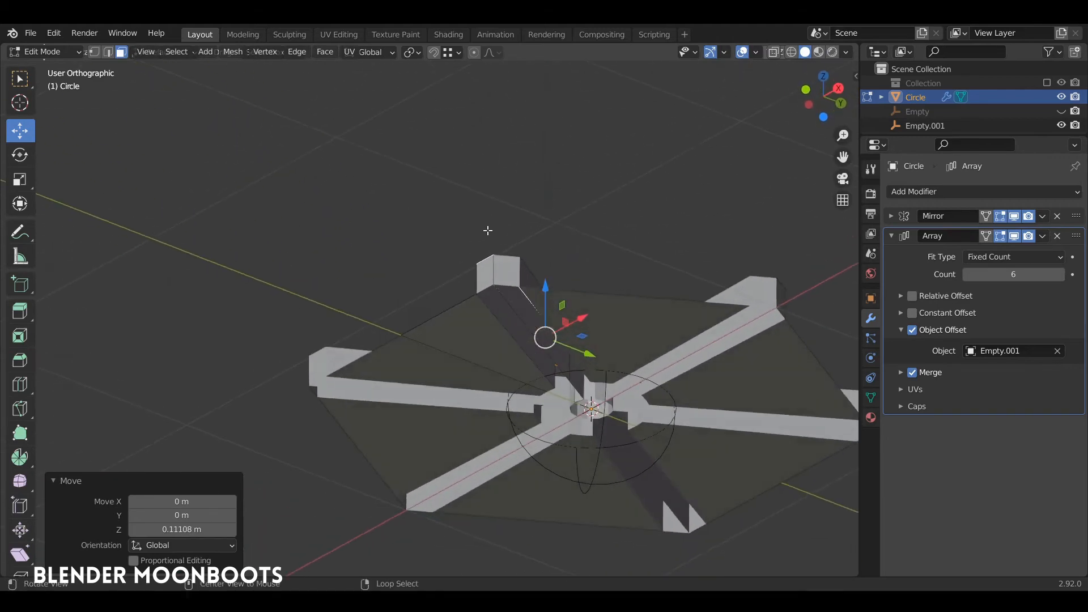
Delete the unwanted side face inside the extruded spoke along the seam between array copies.
left_click(536, 326)
middle_click_drag(536, 326, 609, 339)
key("x")
left_click(583, 358)
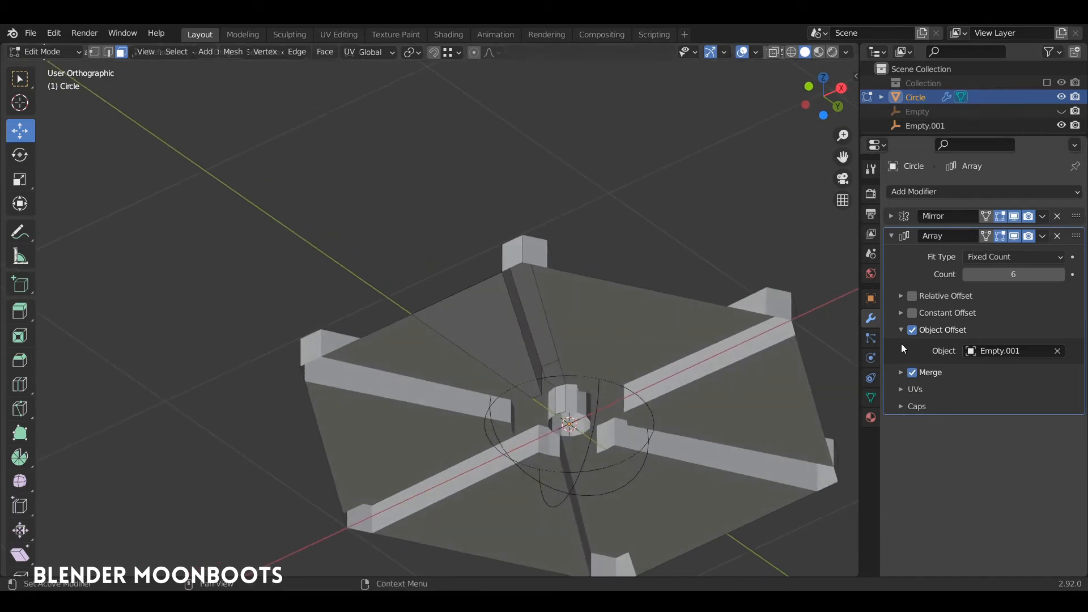
Enable merging of the first and last copies in the Array modifier's Merge settings.
left_click(901, 372)
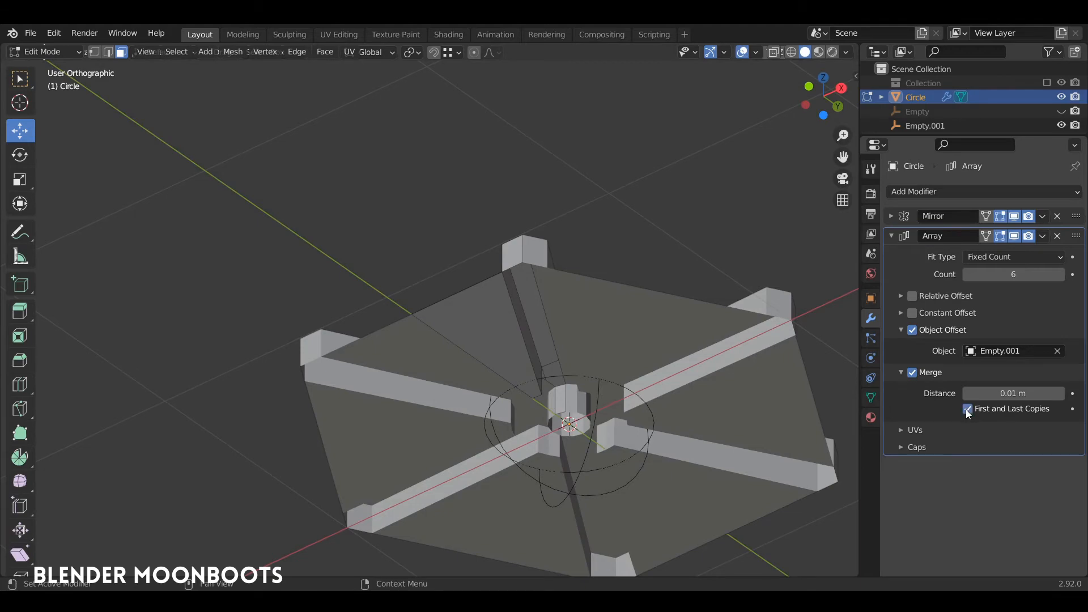
middle_click_drag(729, 382, 678, 394)
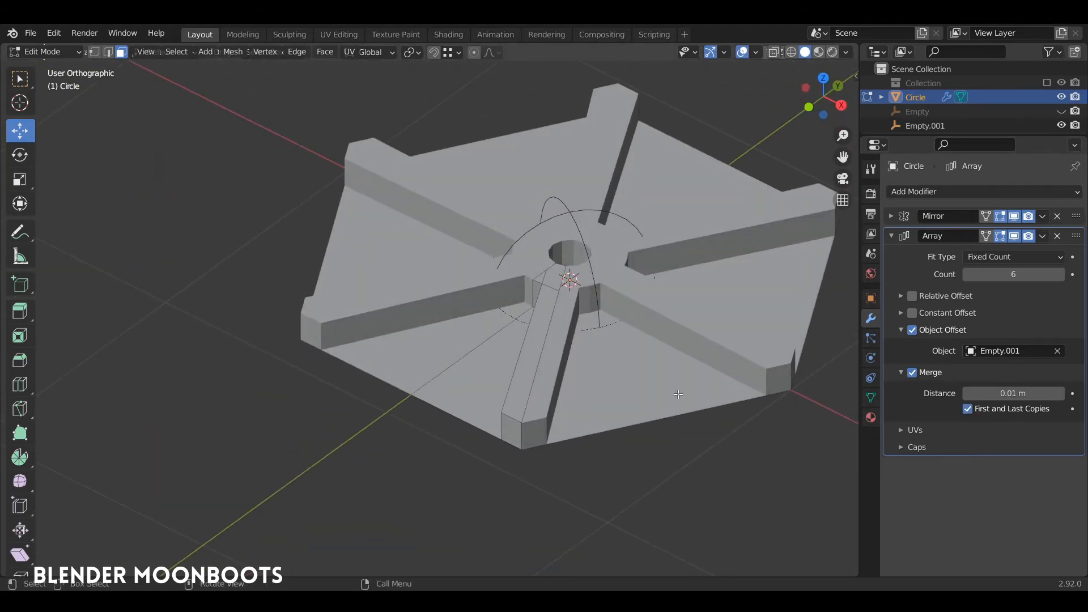
middle_click_drag(571, 335, 623, 334)
Add two evenly spaced loop cuts across the length of the wedge and its spoke.
key("ctrl+r")
scroll(493, 338, "up", 1)
left_click(495, 340)
right_click(495, 340)
Select the two new edge loops together with the wedge's outer edges and lower them along Z.
left_click(562, 408, "alt")
left_click(576, 387, "shift")
left_click(588, 377, "shift")
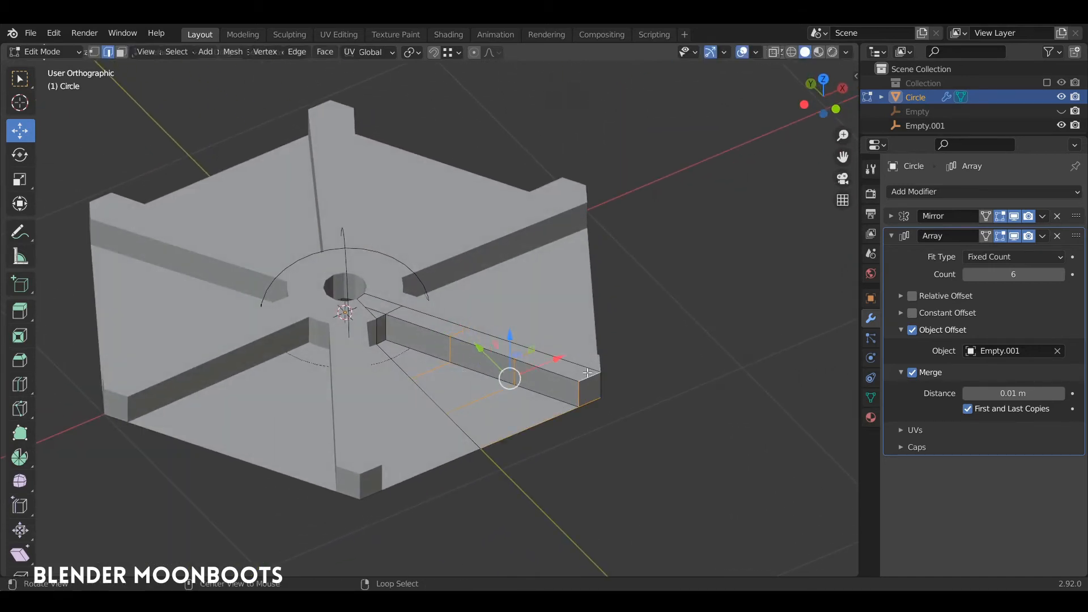
middle_click_drag(590, 377, 619, 359)
left_click_drag(510, 325, 504, 410)
Lower the outer of the two edge loops by a further 0.069859 m along Z.
left_click(515, 398)
left_click(515, 463, "alt")
mouse_move(549, 421)
middle_mouse_down()
mouse_move(482, 416)
mouse_move(554, 421)
middle_mouse_up()
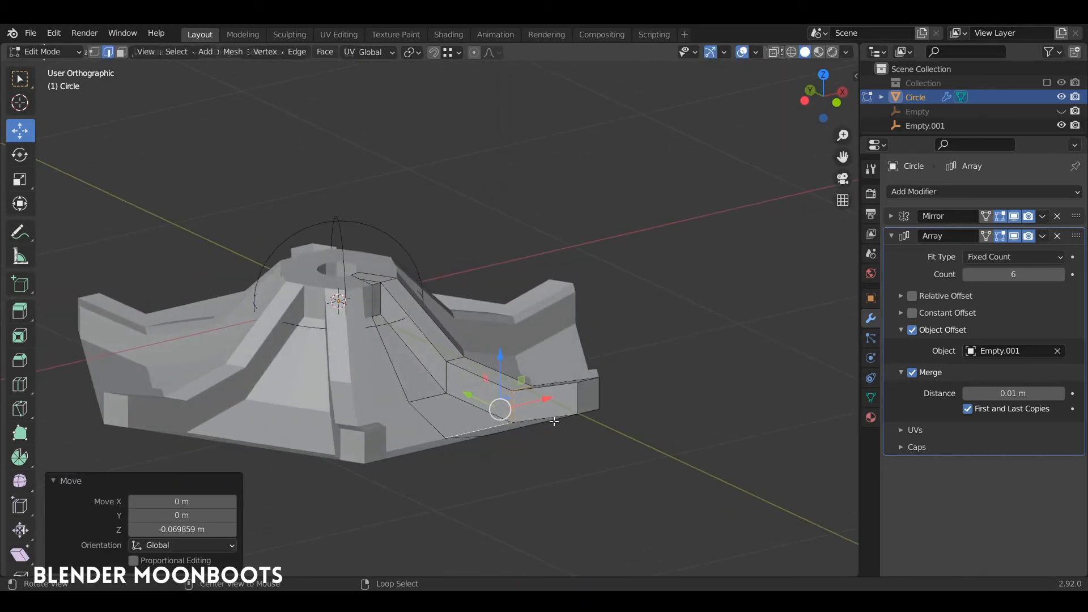
Extrude the wedge's lower outer edges 0.18781 m downward along Z to form a rim wall.
left_click_drag(571, 427, 568, 400, "alt")
right_click(575, 429, "alt")
key("e")
key("z")
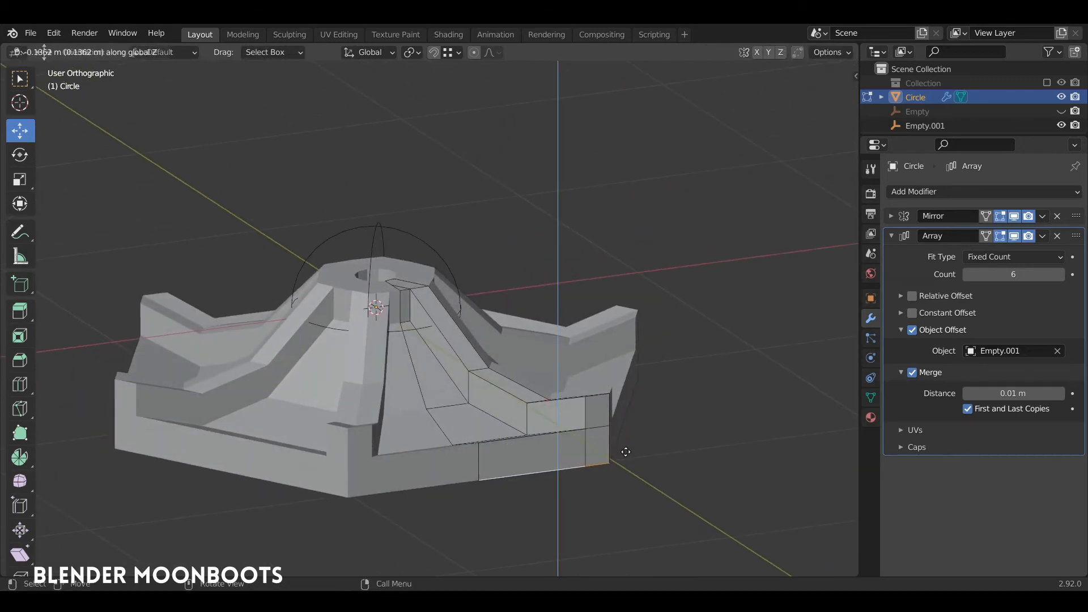
left_click(623, 466)
Add a centred loop cut running from the hub to the rim between the mirror line and the spoke.
middle_click_drag(623, 466, 533, 497)
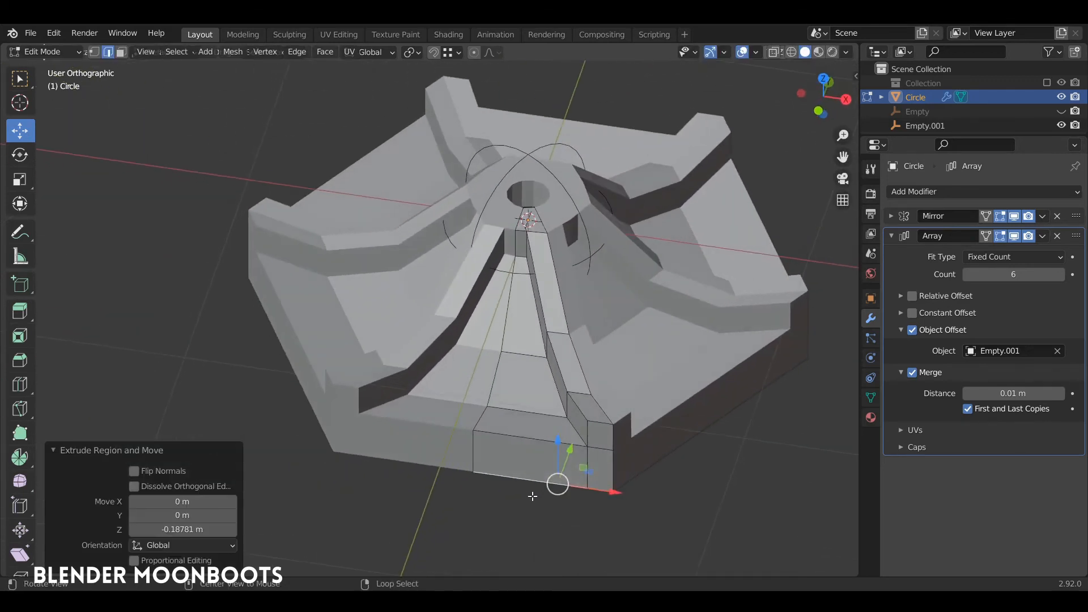
key("ctrl+r")
left_click(520, 426)
right_click(520, 427)
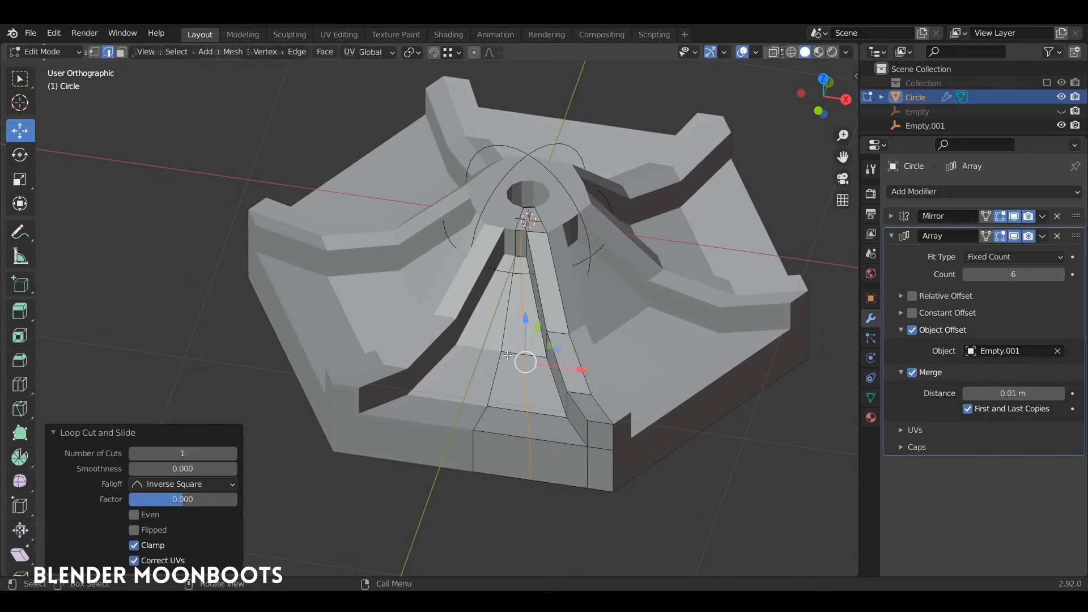
Select the two cross edges beside the mirror line on the valley floor and lower them about 0.0918 m along Z.
left_click(524, 352)
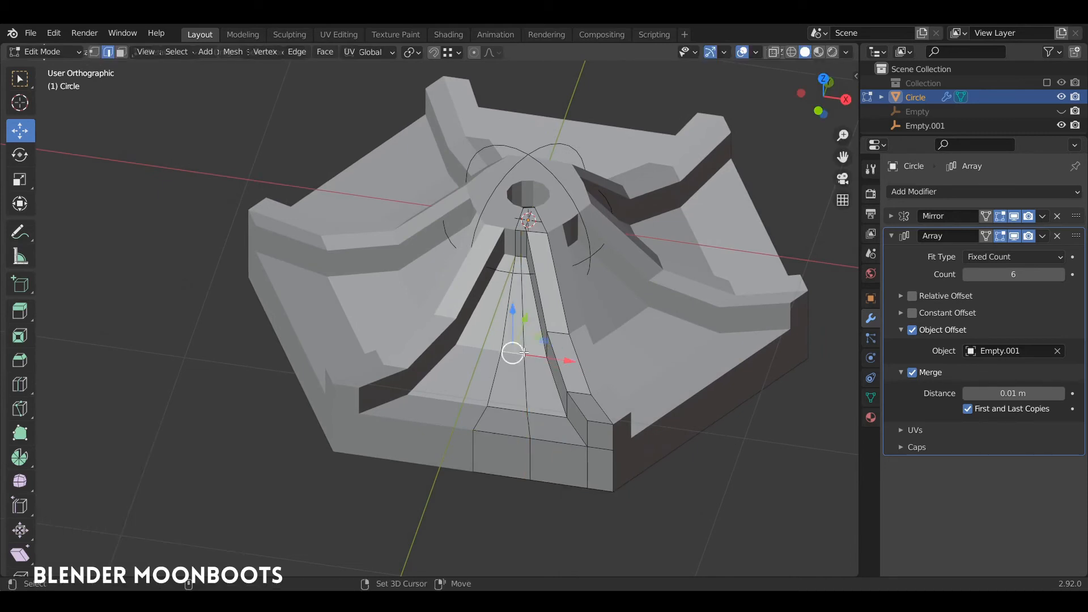
left_click(497, 431)
middle_click_drag(497, 431, 505, 414)
key("g")
key("z")
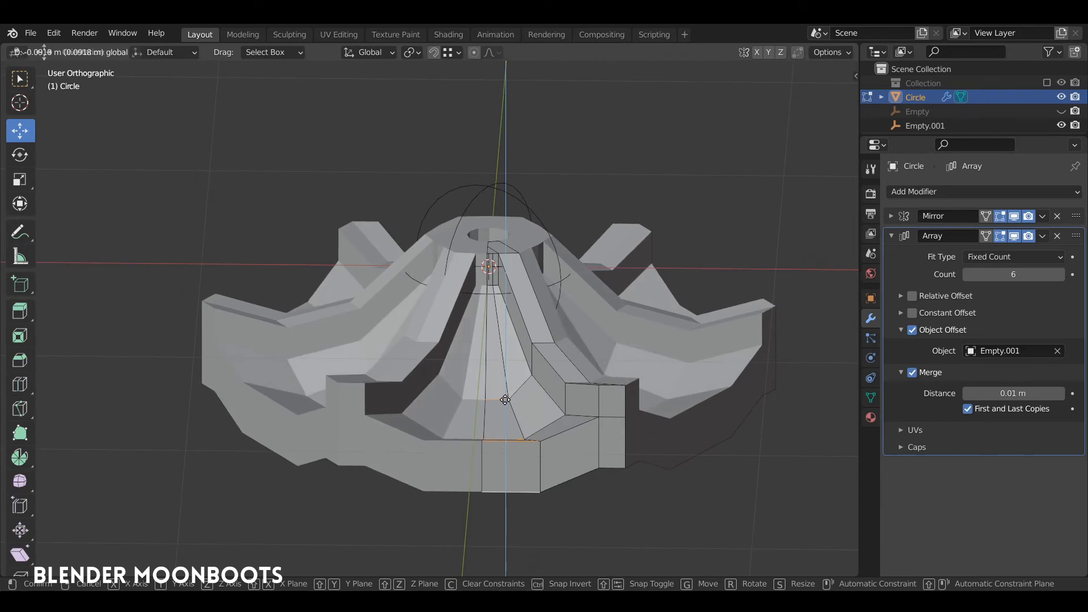
left_click(505, 400)
Select the short mirror-line edge at the valley's rim and lower it along Z.
left_click(484, 418)
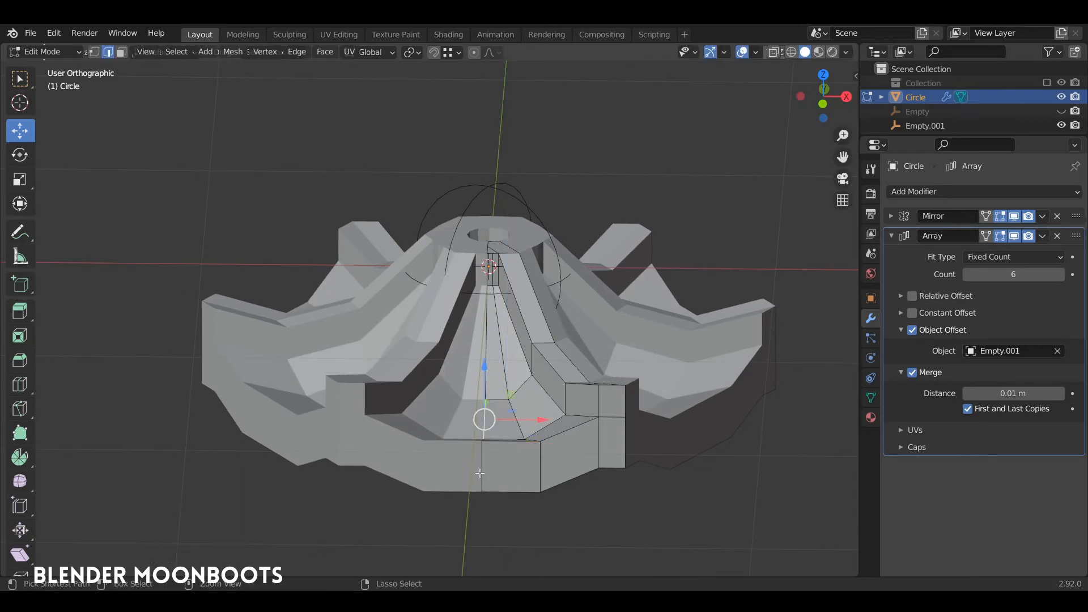
left_click(484, 422, "ctrl")
middle_click_drag(483, 422, 480, 458)
left_click(483, 443)
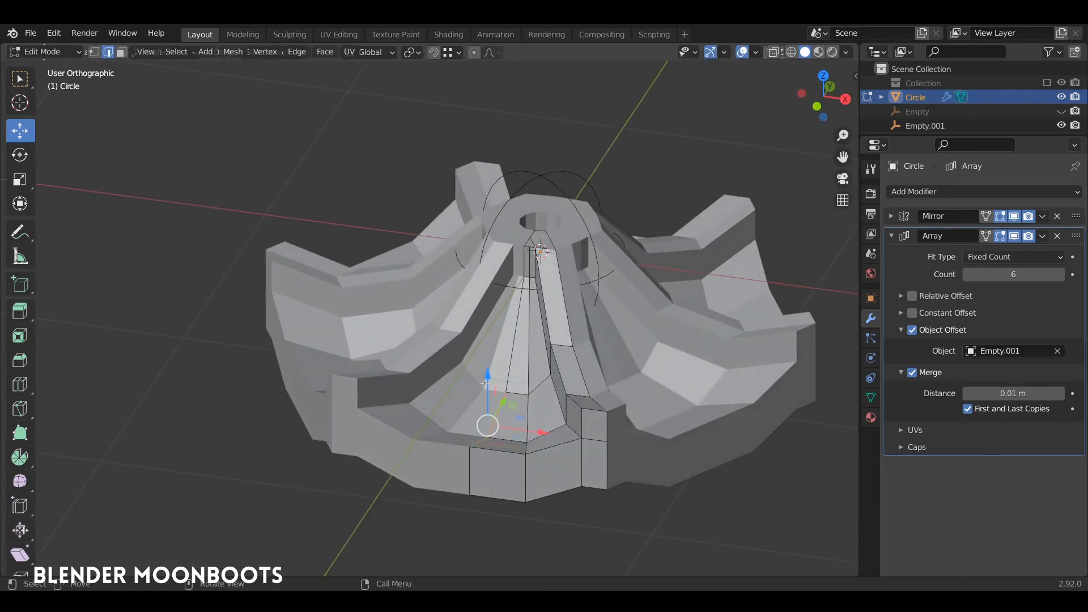
left_click_drag(486, 380, 487, 398)
Lower the short loop-cut edge at the rim along Z, and move the neighbouring valley edge down 0.031864 m.
left_click(529, 447)
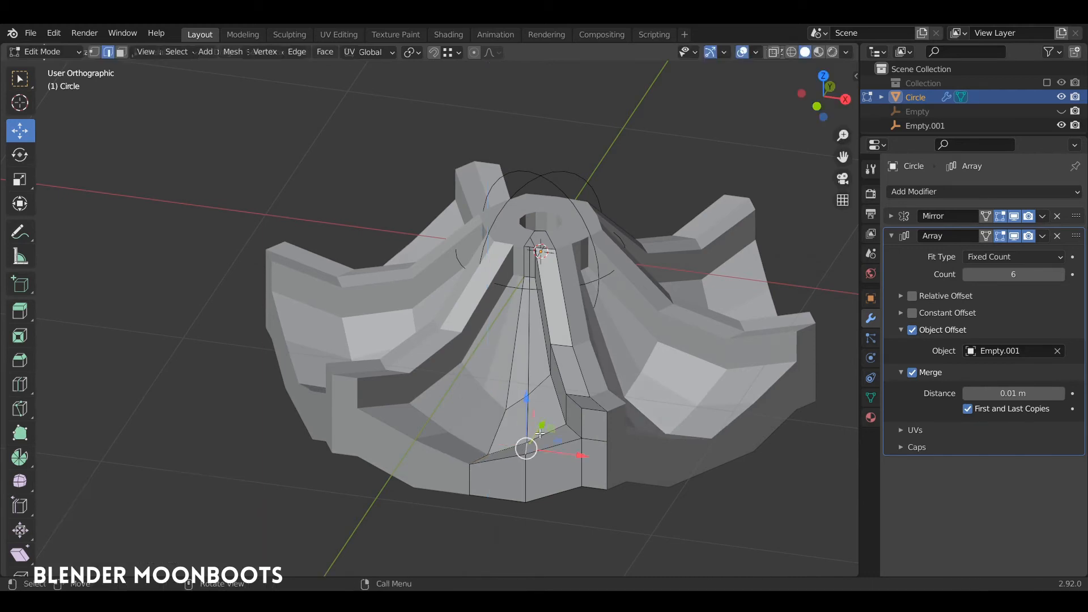
middle_click_drag(539, 432, 527, 440)
left_click_drag(526, 403, 525, 412)
middle_click_drag(525, 417, 562, 380)
left_click(499, 440)
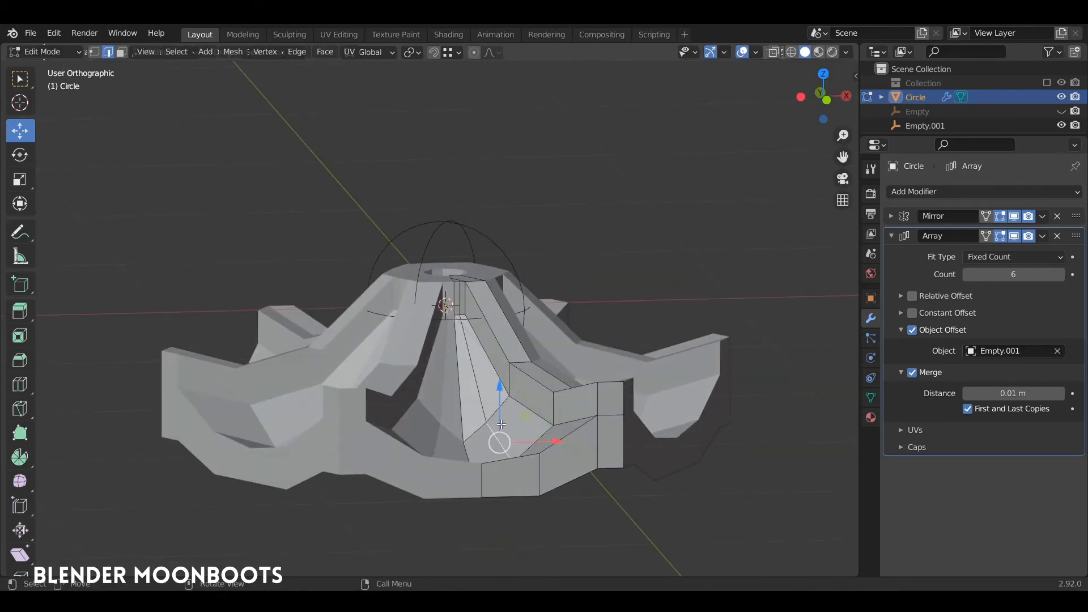
middle_click_drag(500, 436, 507, 430)
left_click_drag(504, 384, 504, 399)
middle_click_drag(504, 399, 573, 482)
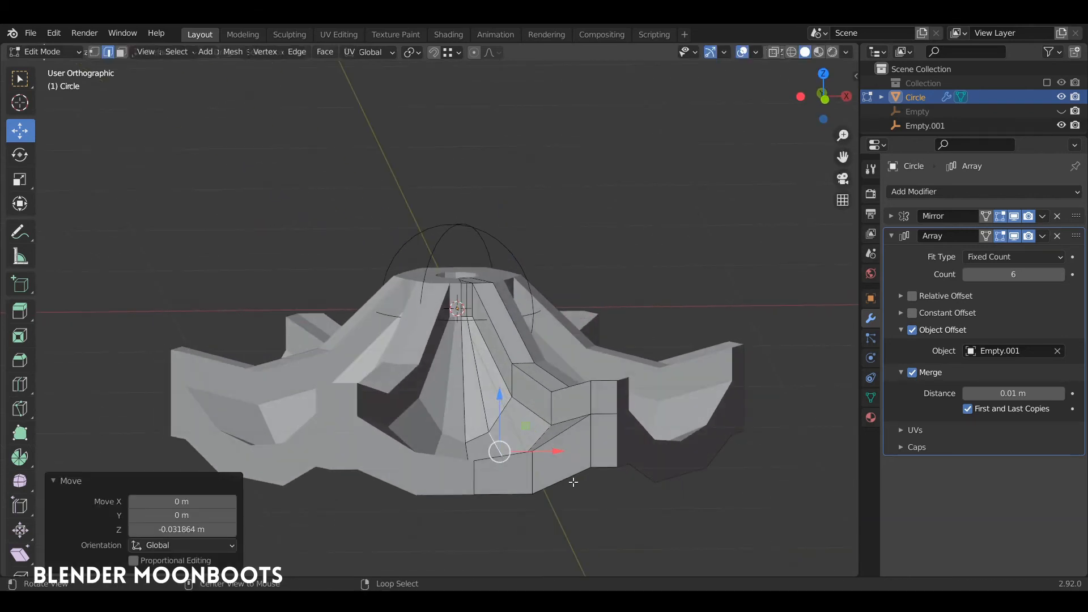
Select the rim wall's bottom edge loop, flatten it by scaling Z to 0, and lower it along Z.
left_click(578, 472, "alt")
middle_click_drag(573, 408, 578, 341)
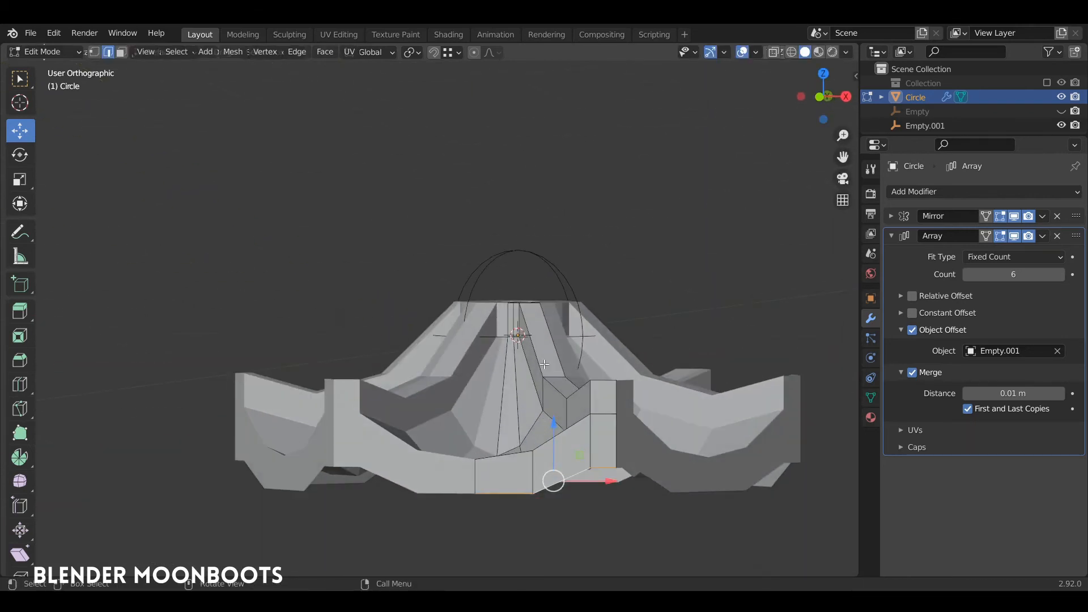
key("s")
key("z")
key("0")
key("Return")
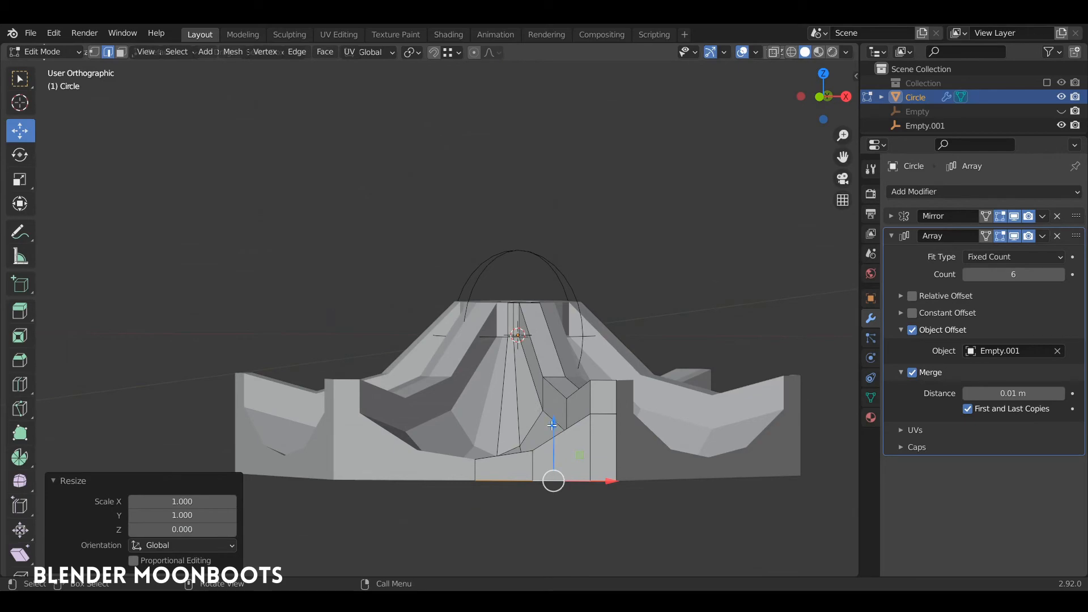
left_click_drag(552, 425, 554, 446)
Lower the valley-floor vertex near the rim by about 0.034 m along Z.
middle_click_drag(554, 447, 524, 424)
left_click_drag(517, 395, 517, 384)
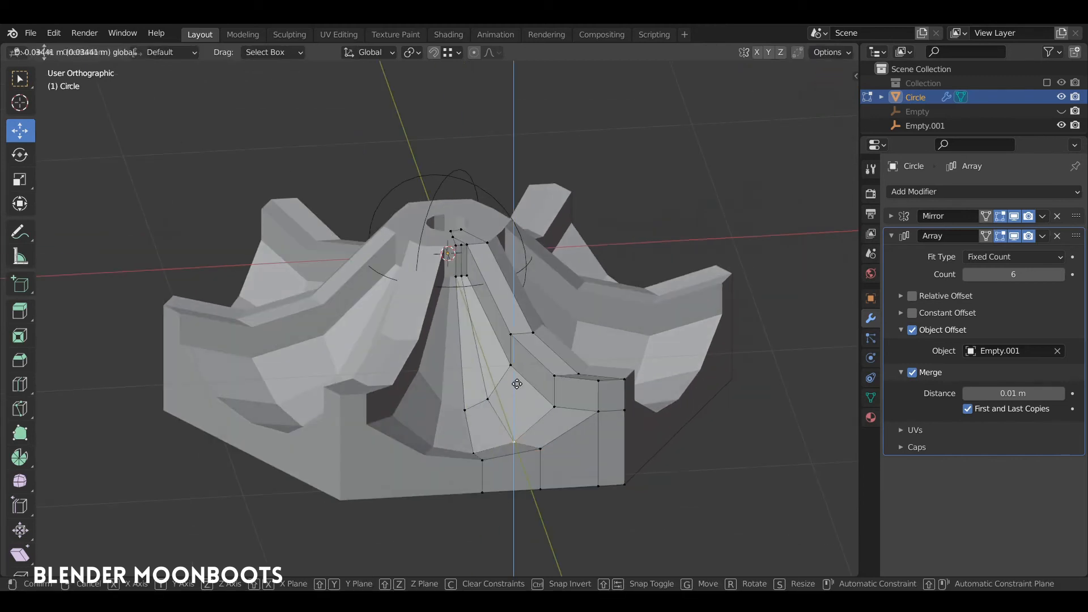
middle_click_drag(517, 383, 676, 356)
Add a centred loop cut across the upper part of the wedge and its spoke, and lower it slightly along Z.
key("ctrl+r")
left_click(597, 395)
right_click(597, 395)
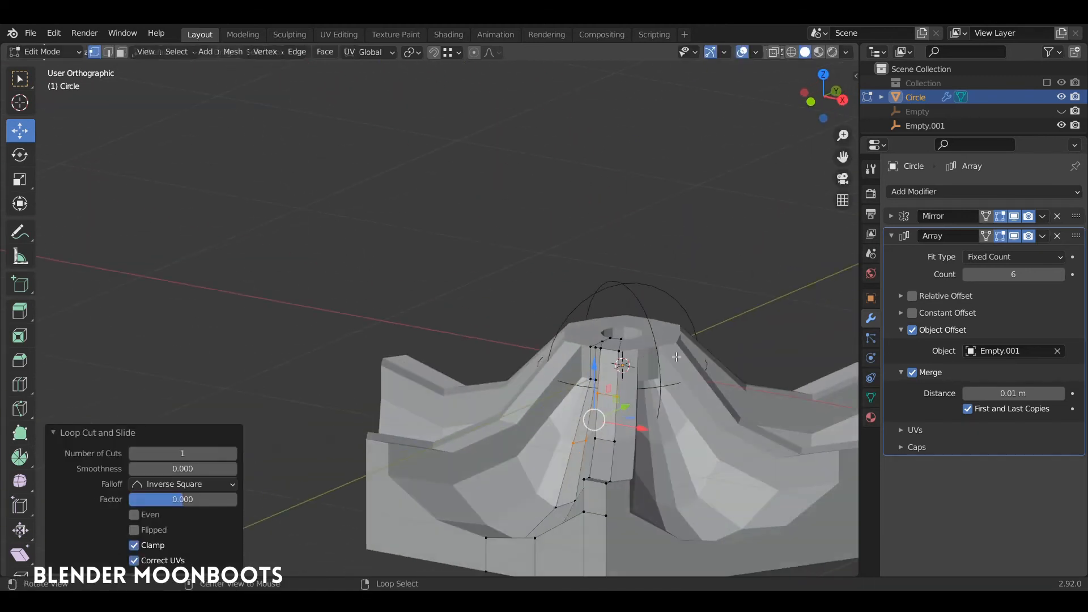
left_click_drag(596, 371, 596, 383)
middle_click_drag(628, 379, 594, 386)
Leave Edit Mode, add a Subdivision Surface modifier to the shape and turn off its viewport display.
key("Tab")
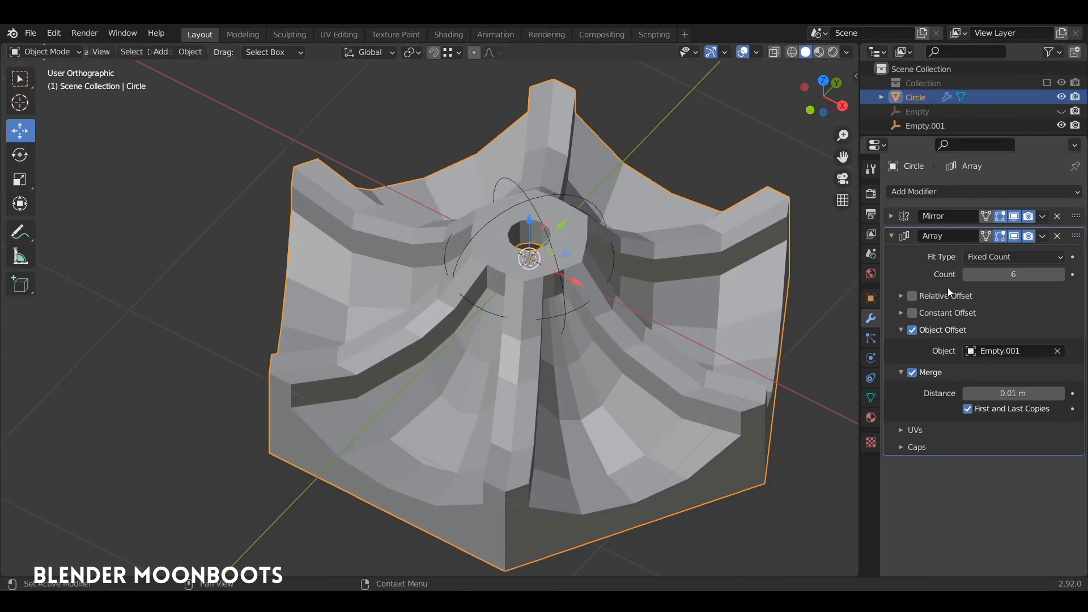
left_click(894, 234)
left_click(920, 191)
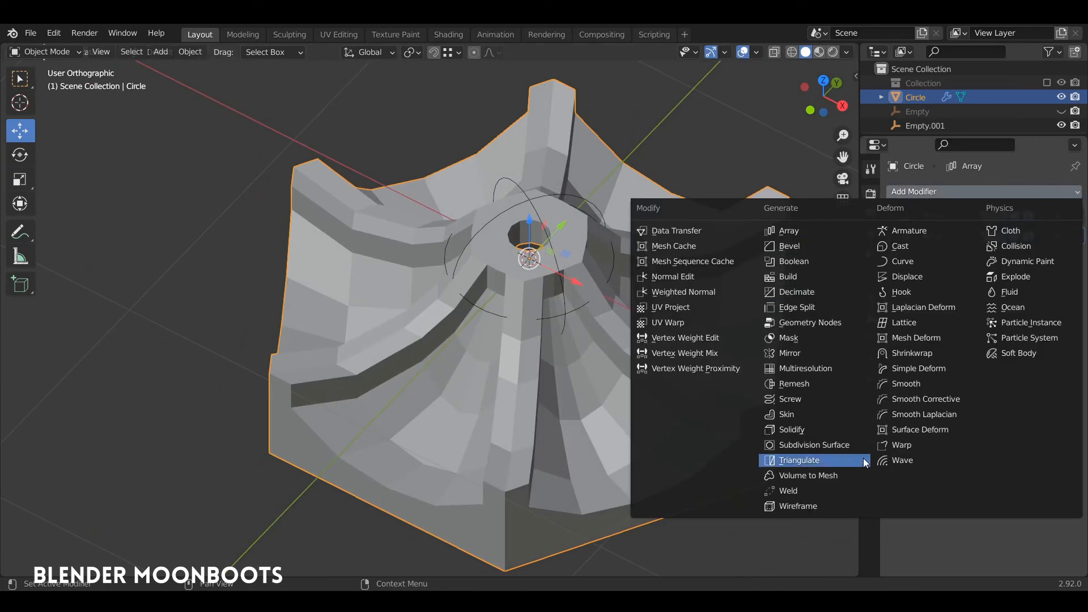
left_click(855, 445)
middle_click_drag(835, 441, 548, 377)
scroll(560, 284, "up", 4)
middle_click_drag(579, 332, 667, 295)
left_click(1014, 256)
Return to Edit Mode and delete the inner wall faces of the hub hole.
key("Tab")
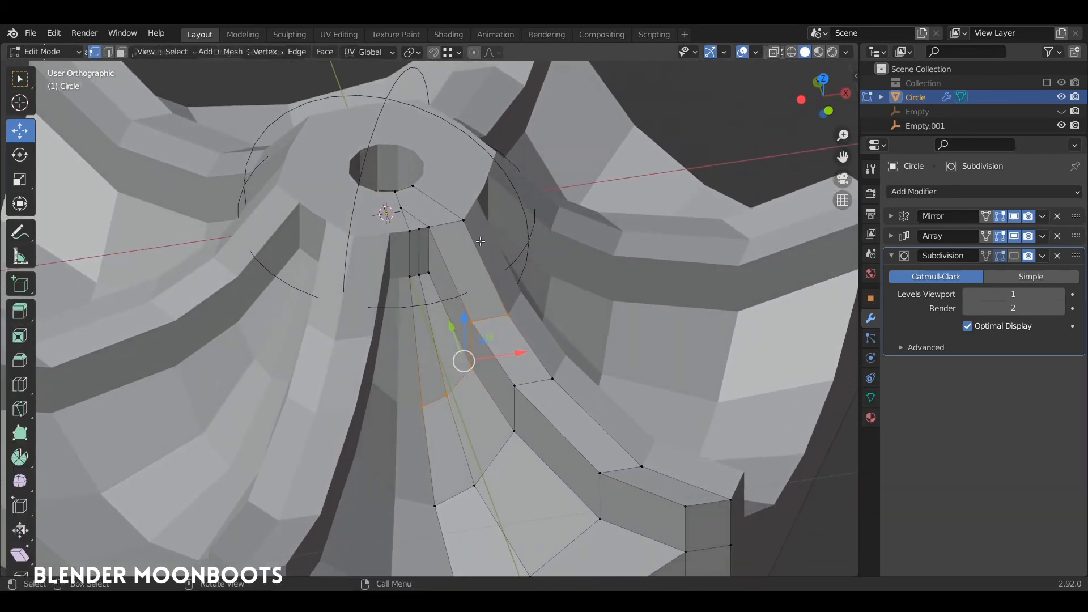
middle_click_drag(610, 442, 676, 392, "shift")
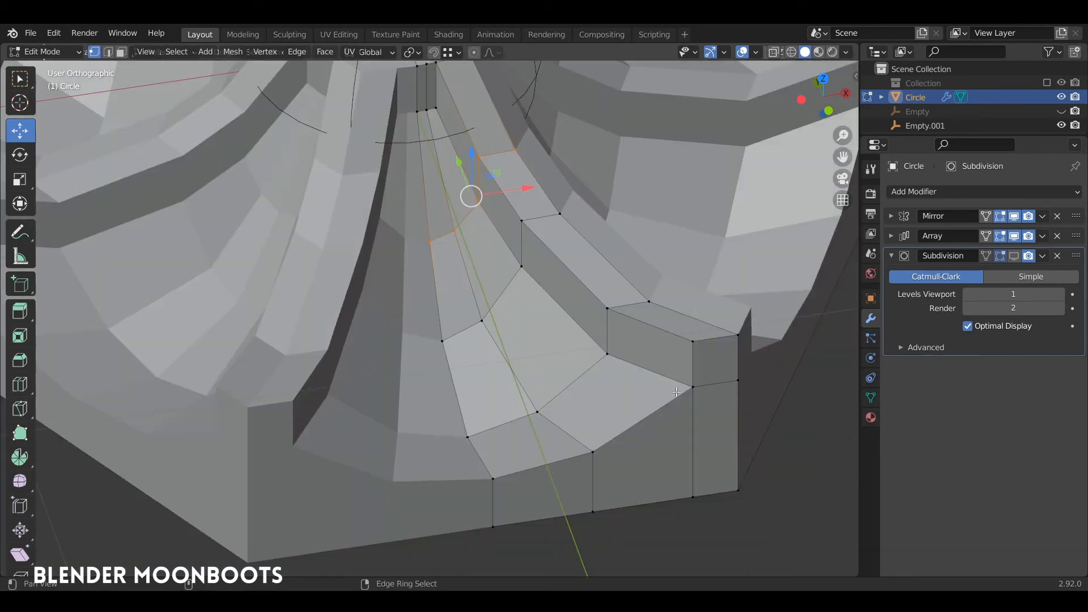
middle_click_drag(586, 397, 814, 369)
left_click(481, 363)
key("x")
left_click(539, 370)
scroll(546, 268, "up", 5)
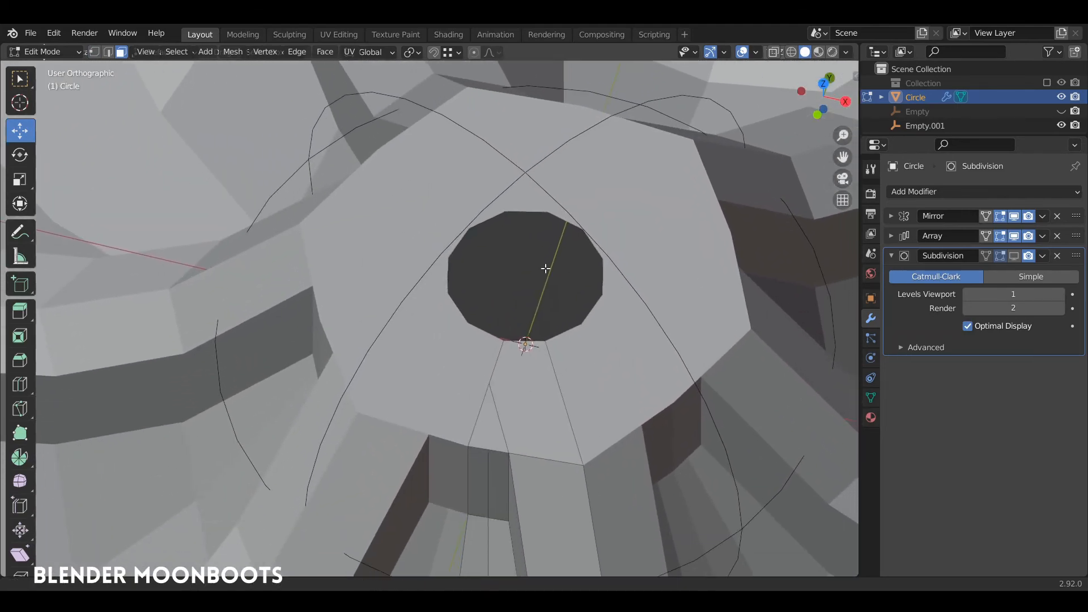
Knife two new radial cuts across the hub's top face, from the notch edge to the hub hole.
key("k")
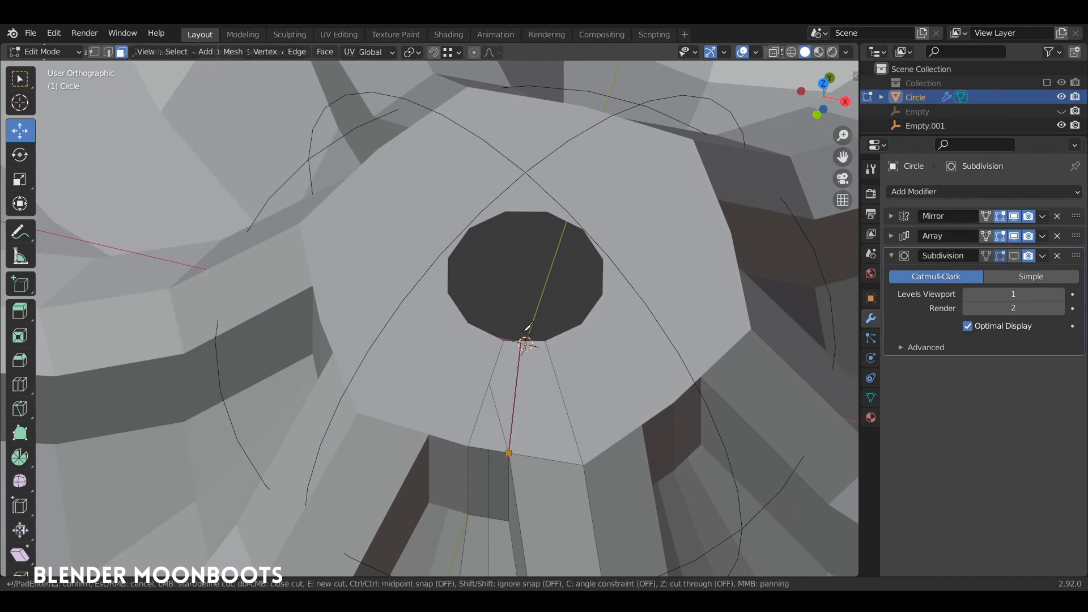
key("Return")
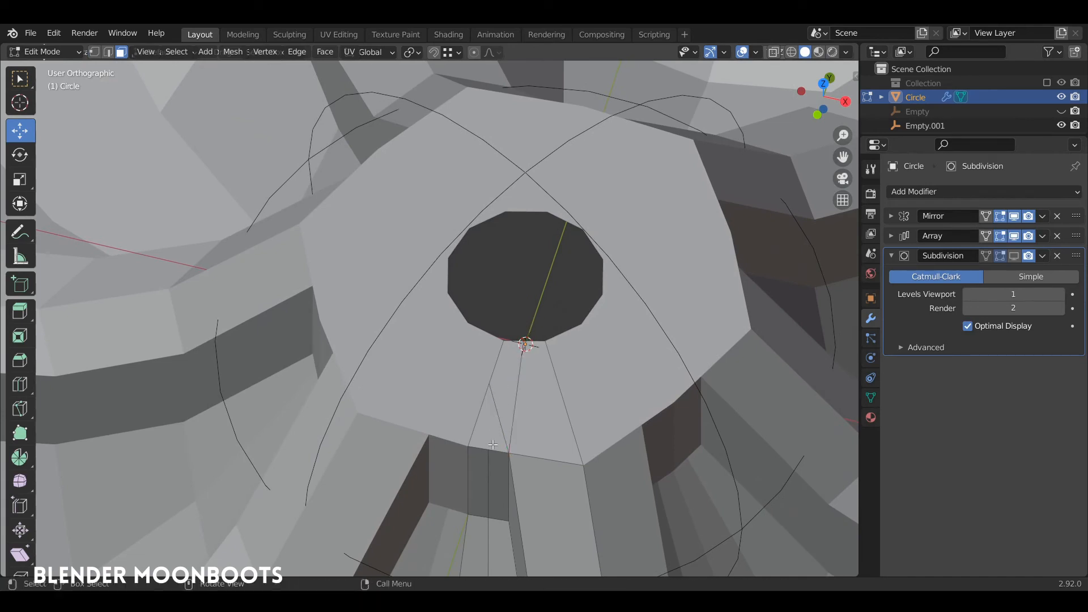
key("k")
key("Return")
Dissolve the two old diagonal edges on the hub's top face beside the mirror line.
left_click(488, 422)
left_click(507, 403, "shift")
key("2")
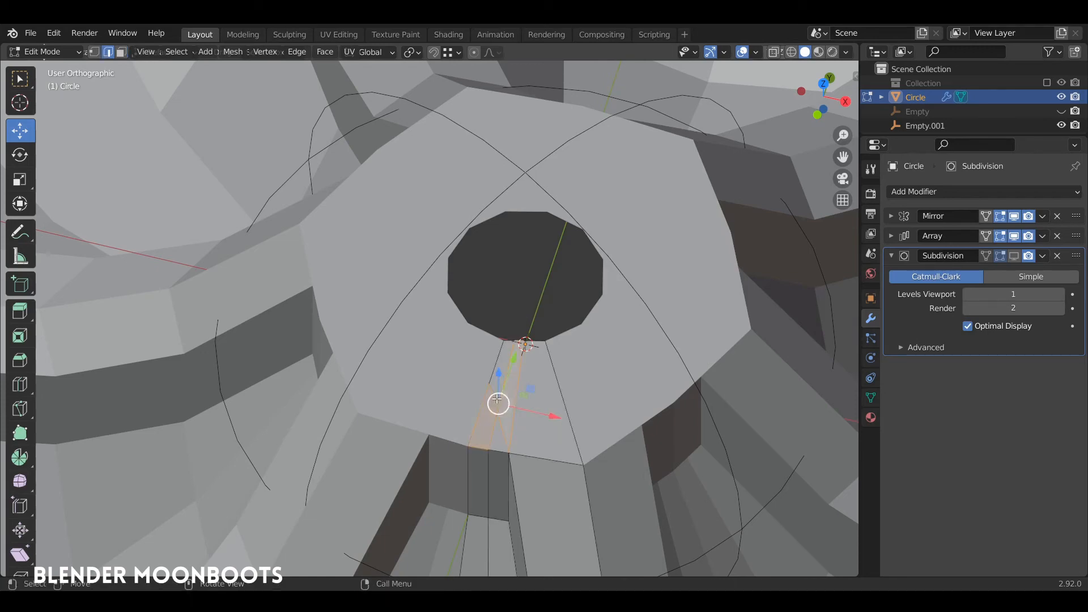
left_click(495, 401)
left_click(505, 429, "shift")
key("ctrl+x")
middle_click_drag(529, 403, 491, 257)
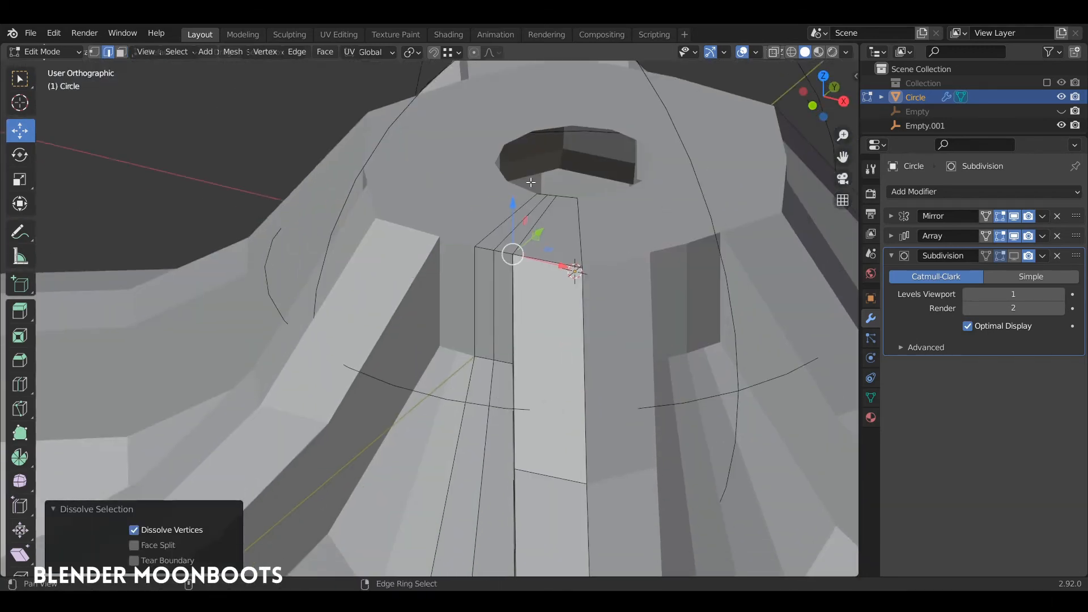
Select the edges around the hub notch and along the spoke's upper inner border out to the rim.
left_click(504, 254, "shift")
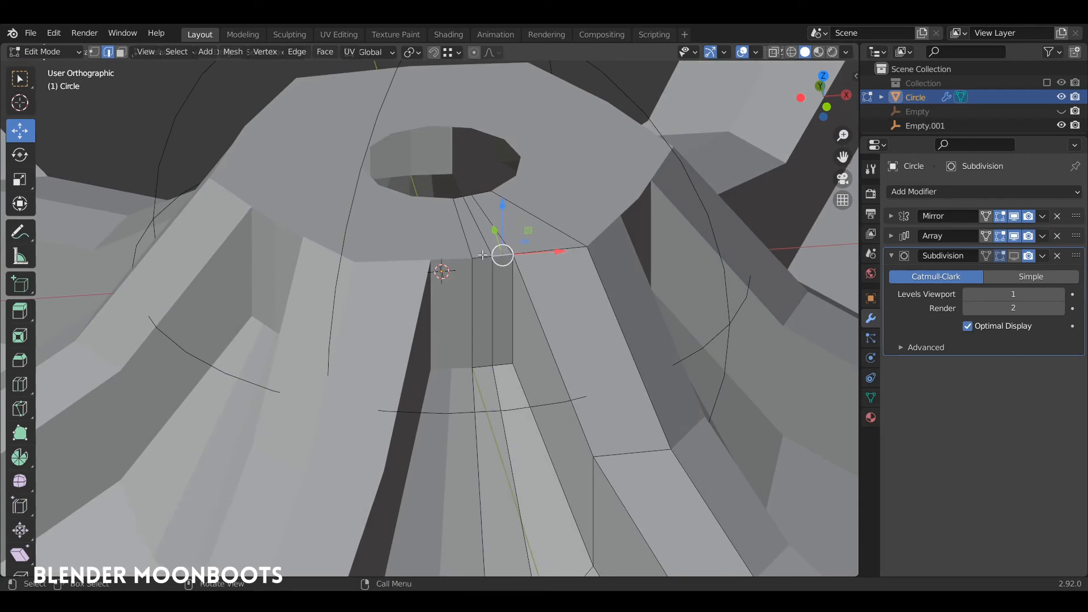
left_click(483, 258)
left_click(499, 363, "shift")
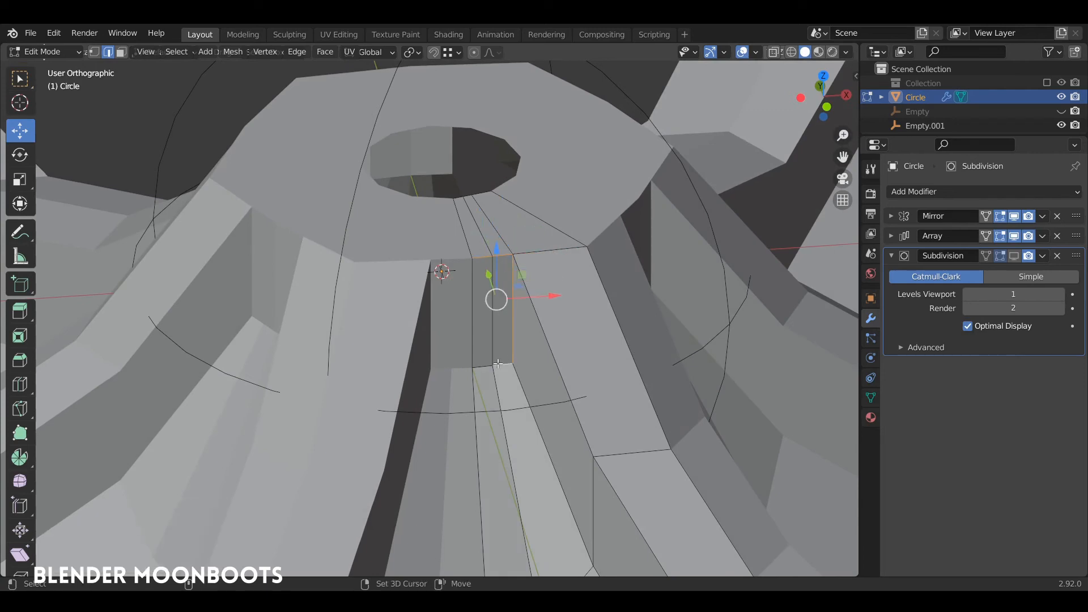
left_click(486, 371, "shift")
left_click(537, 325, "shift")
middle_click_drag(537, 325, 542, 294)
left_click(479, 303, "shift")
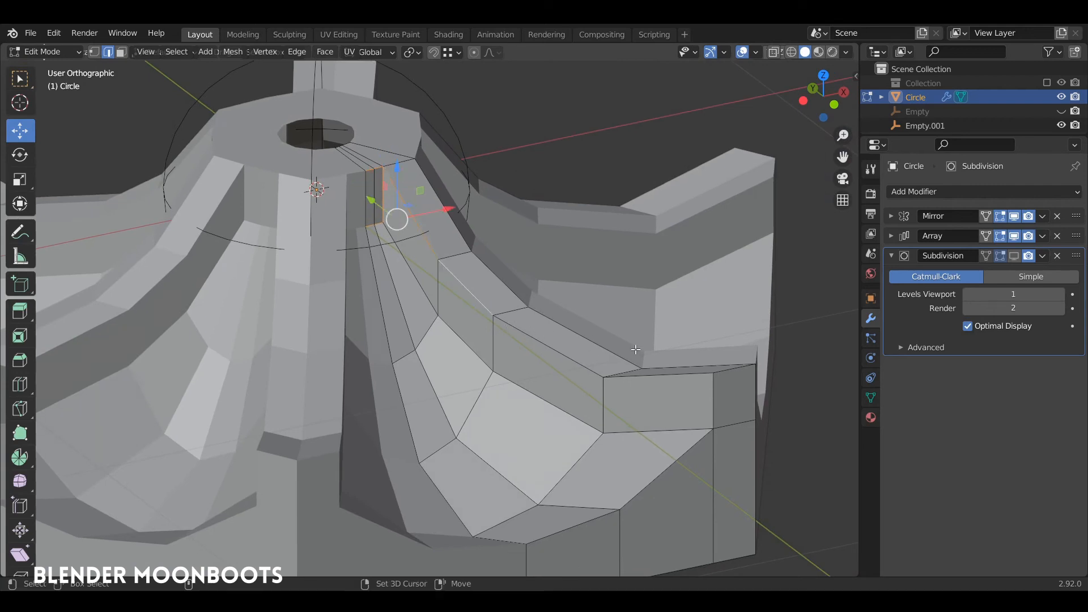
left_click(694, 377, "ctrl")
left_click(716, 394, "shift")
left_click(726, 367, "shift")
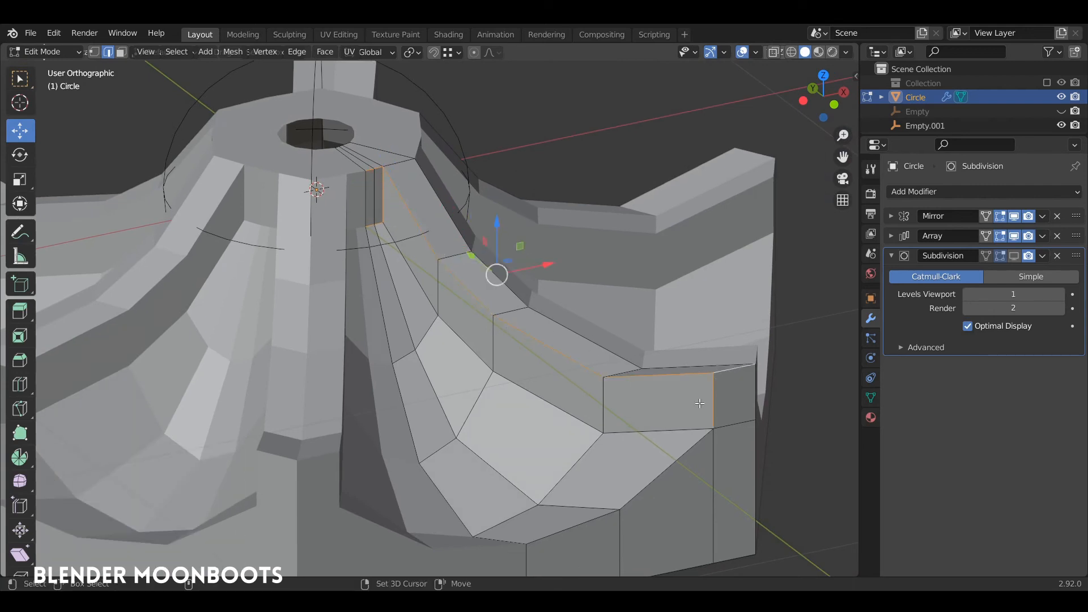
left_click(677, 431, "shift")
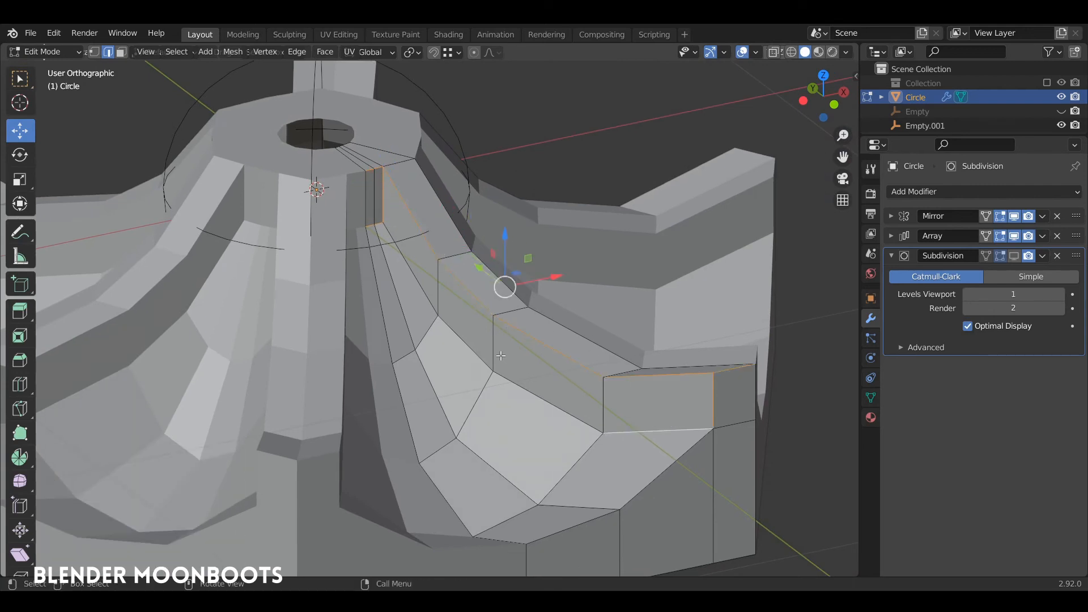
Complete the selection with the channel's lower and rim edges, and bevel it 0.0146 m with 2 segments.
left_click(414, 277)
middle_click_drag(574, 381, 570, 418)
middle_click_drag(569, 419, 556, 313, "shift")
left_click(617, 347, "ctrl")
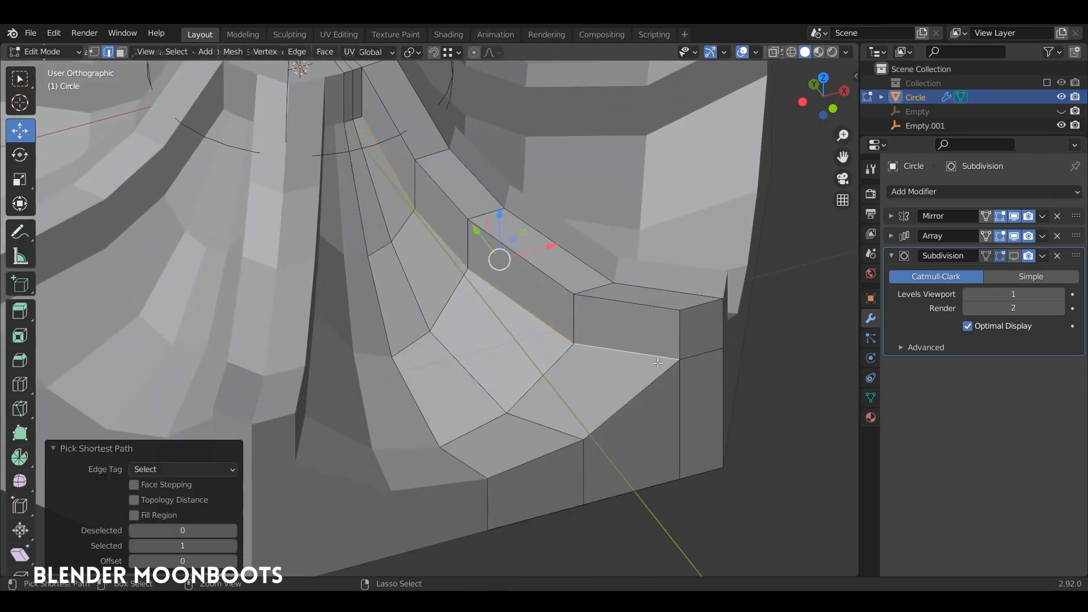
left_click(614, 289, "alt")
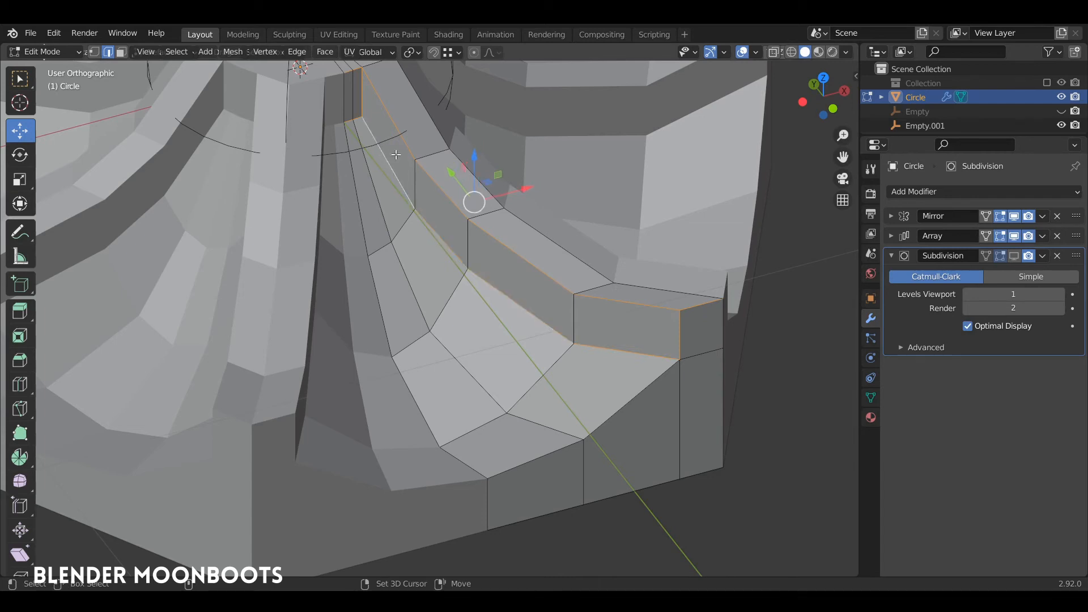
middle_click_drag(476, 484, 627, 394)
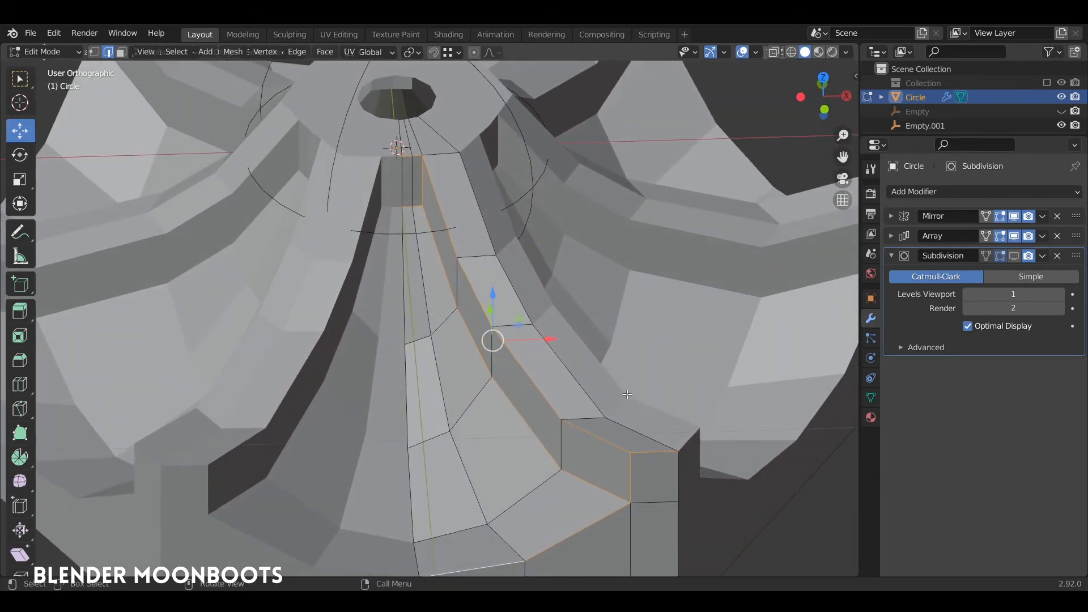
key("ctrl+b")
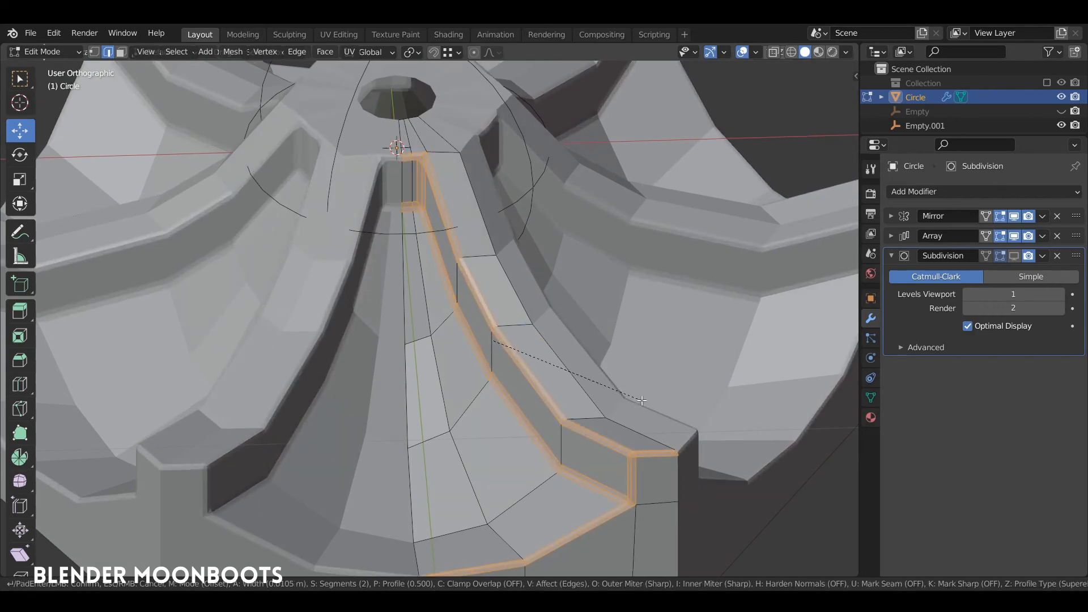
left_click(642, 400)
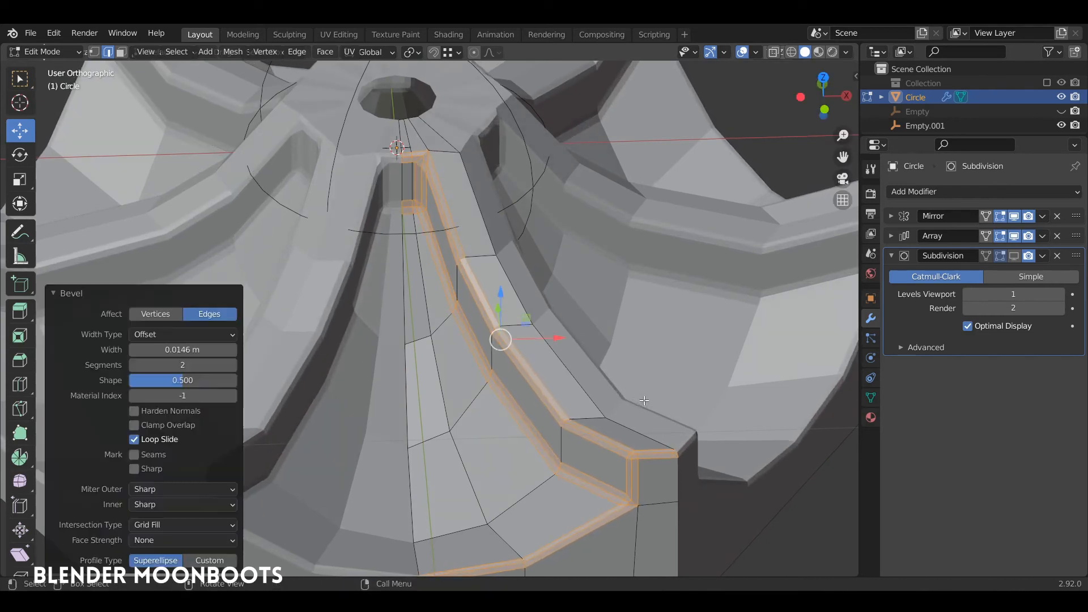
Knife a cut across the spoke's top from the bevelled notch corner to the spoke's outer edge.
middle_click_drag(623, 391, 614, 258)
scroll(527, 309, "up", 3)
middle_click_drag(613, 336, 503, 258, "shift")
key("1")
key("alt+a")
middle_click_drag(533, 304, 539, 336)
key("k")
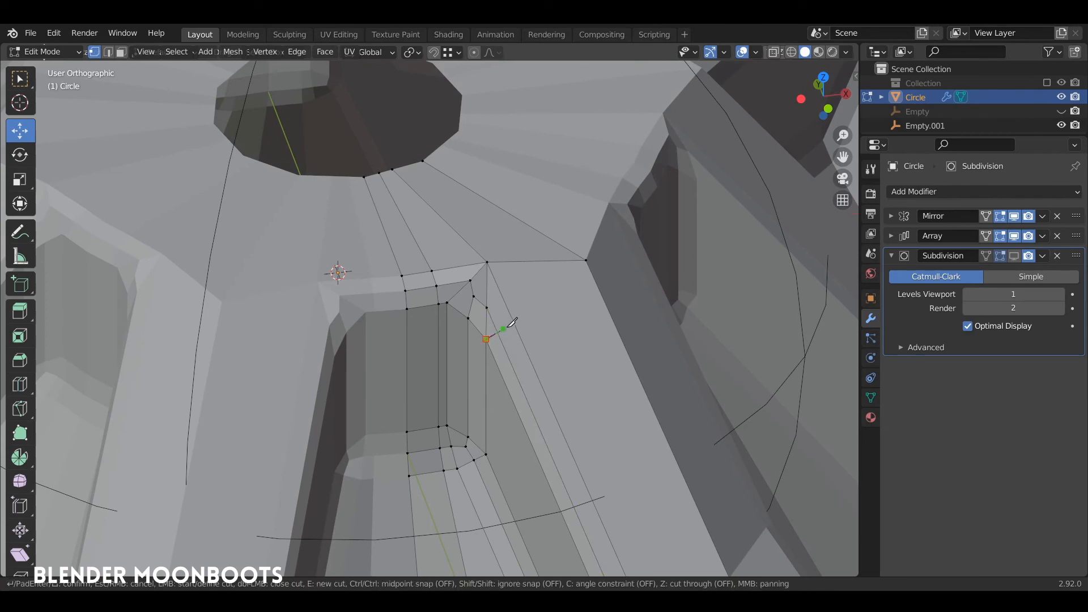
key("Return")
Dissolve the surplus edges at the bevelled notch corner and knife a new cut from there to the hub hole.
middle_click_drag(545, 270, 534, 352)
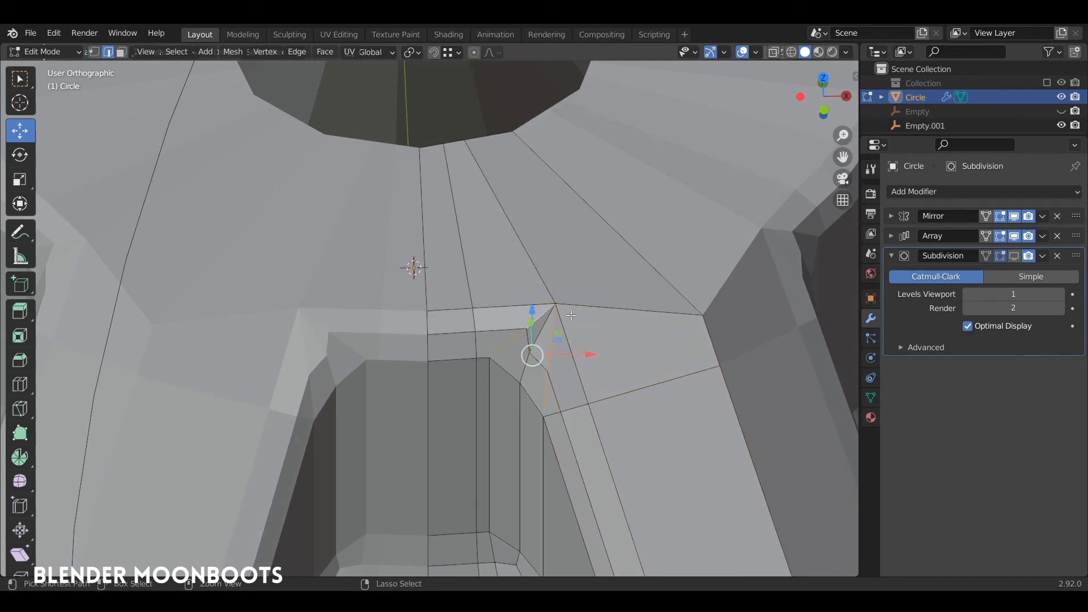
key("ctrl+x")
middle_click_drag(571, 316, 526, 377)
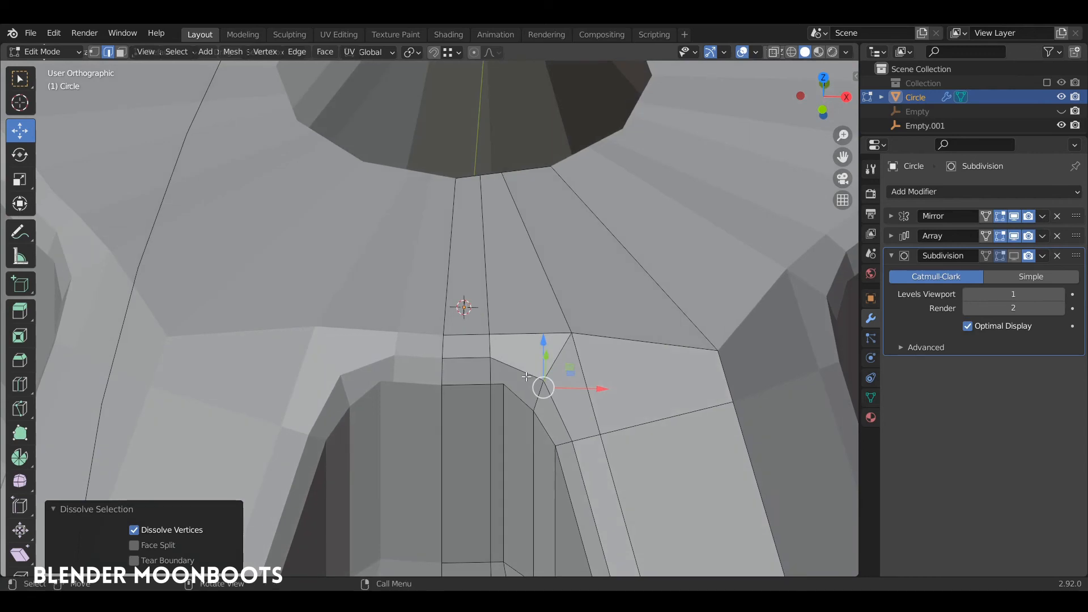
key("k")
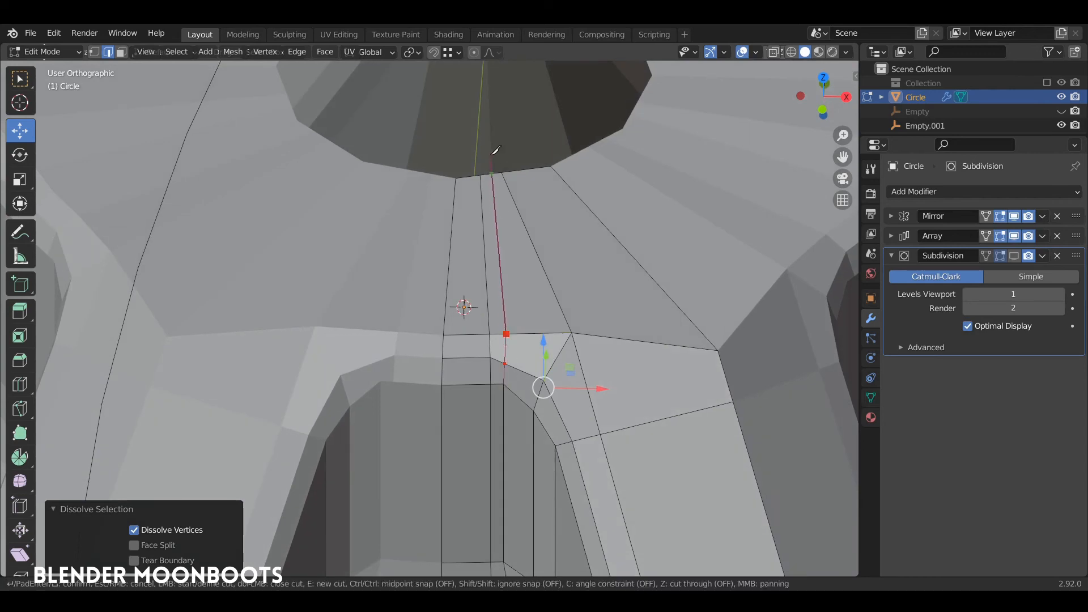
key("Return")
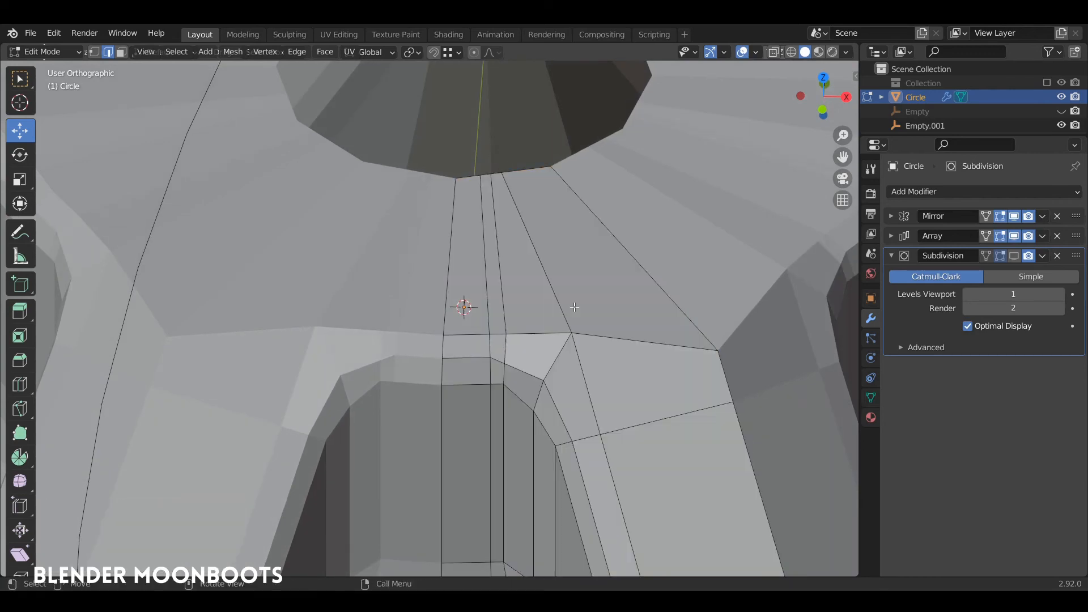
Knife two cuts from the bevelled rim corner, one down to the base edge and one across to the outer vertical edge.
middle_click_drag(575, 307, 629, 318)
middle_click_drag(647, 442, 587, 312, "shift")
middle_click_drag(587, 312, 602, 249, "ctrl")
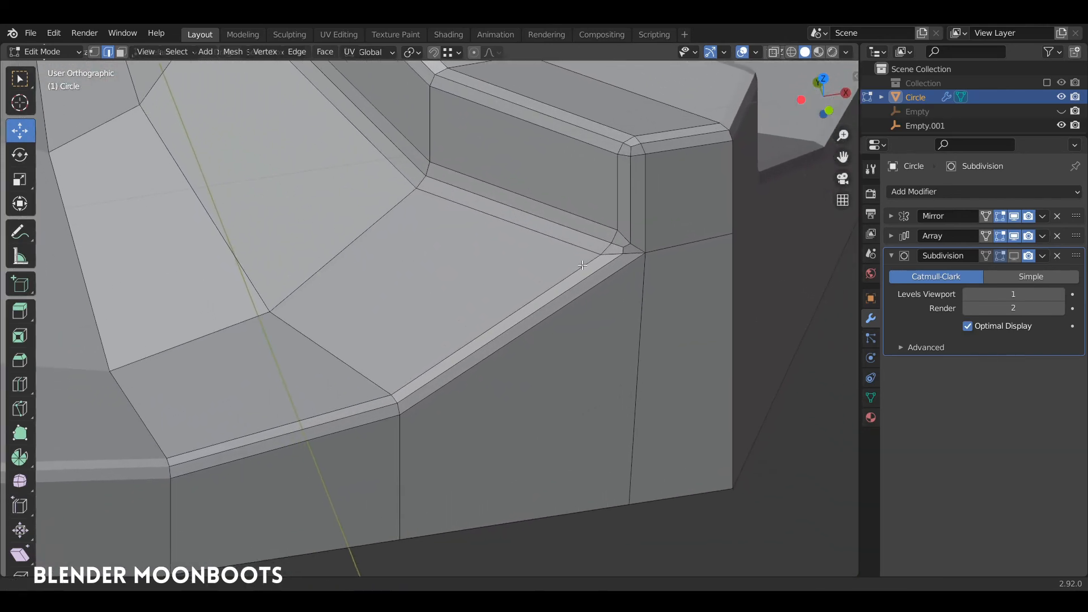
key("k")
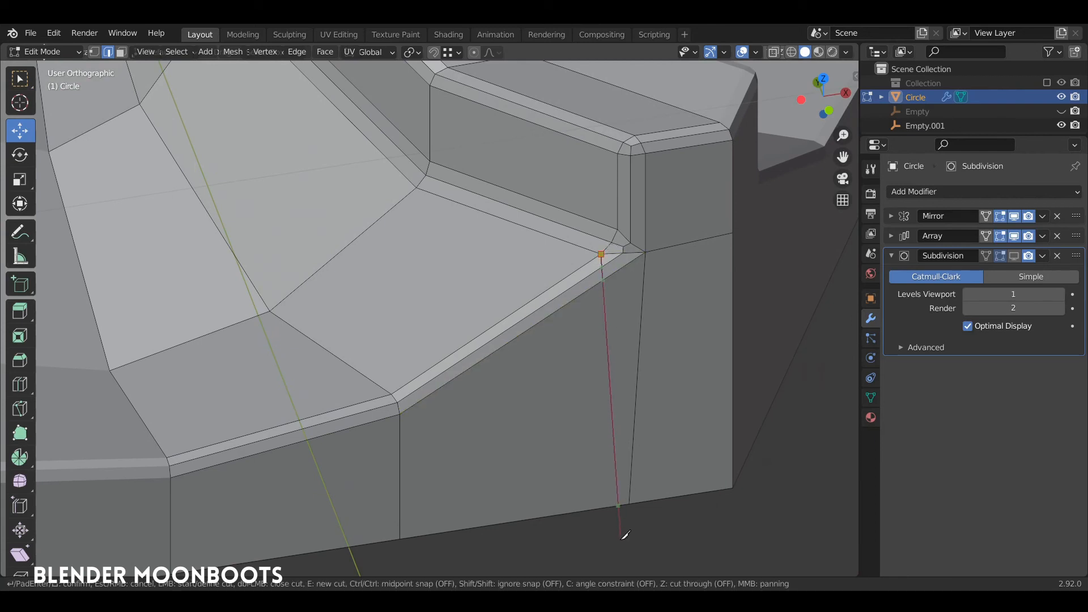
key("Return")
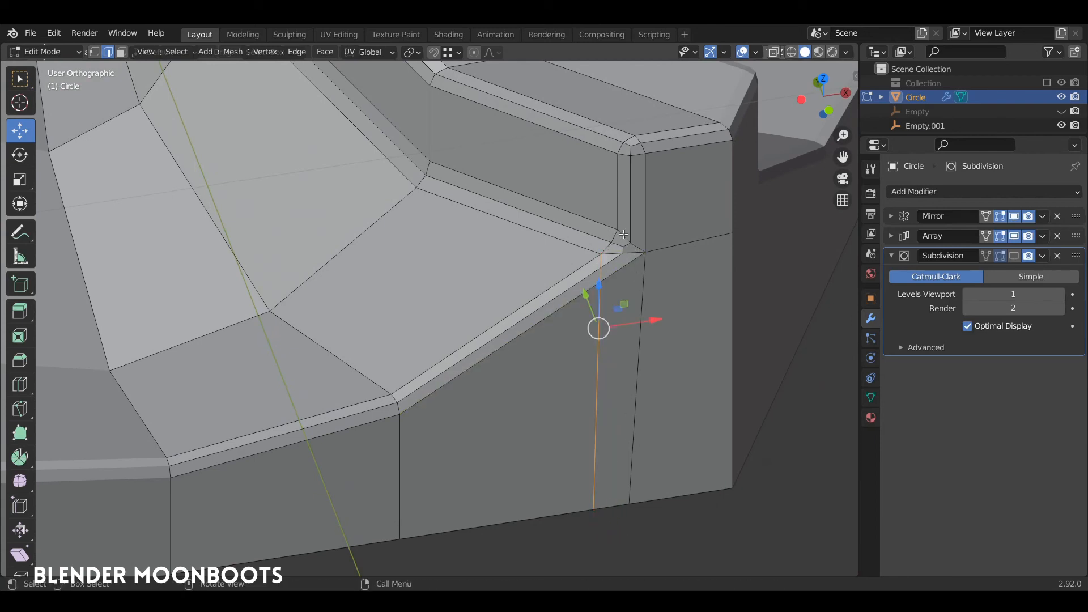
key("k")
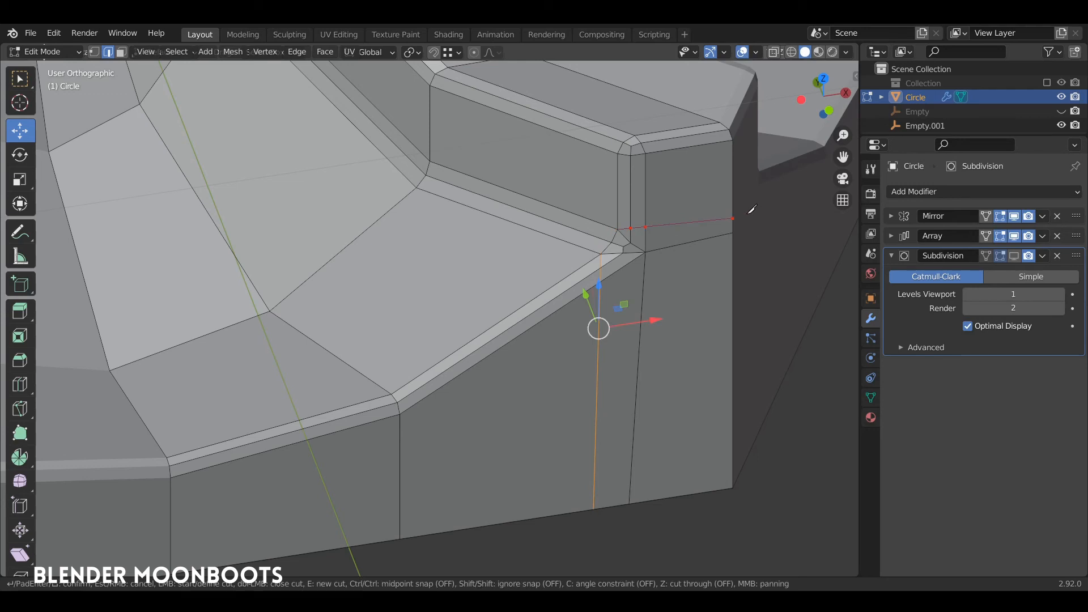
key("Return")
Dissolve the surplus edges clustered at the bevelled rim corner.
middle_click_drag(748, 213, 744, 187, "ctrl")
middle_click_drag(743, 187, 493, 280, "shift")
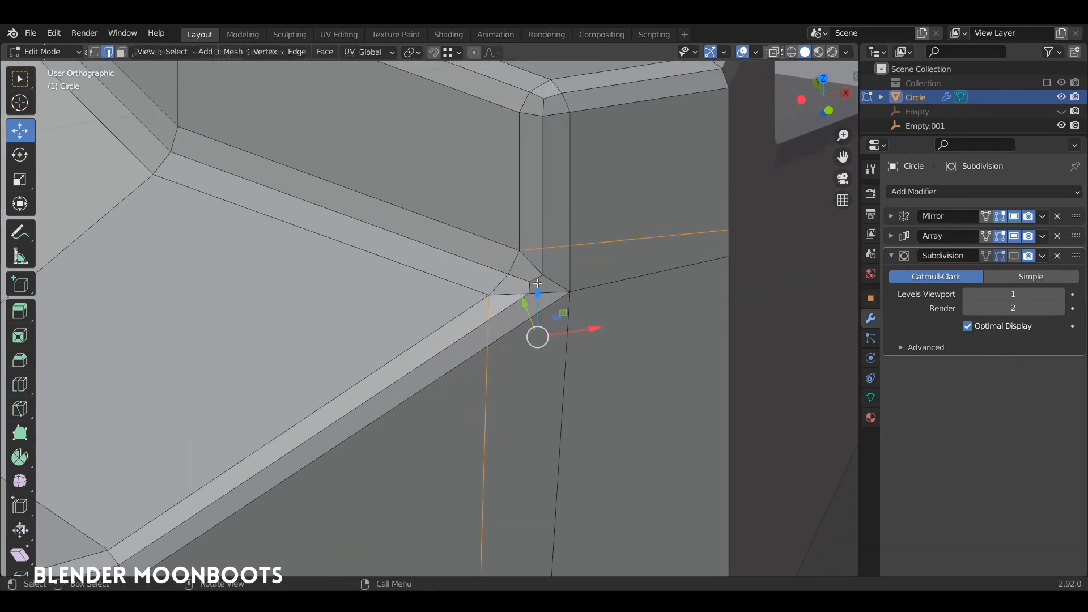
key("1")
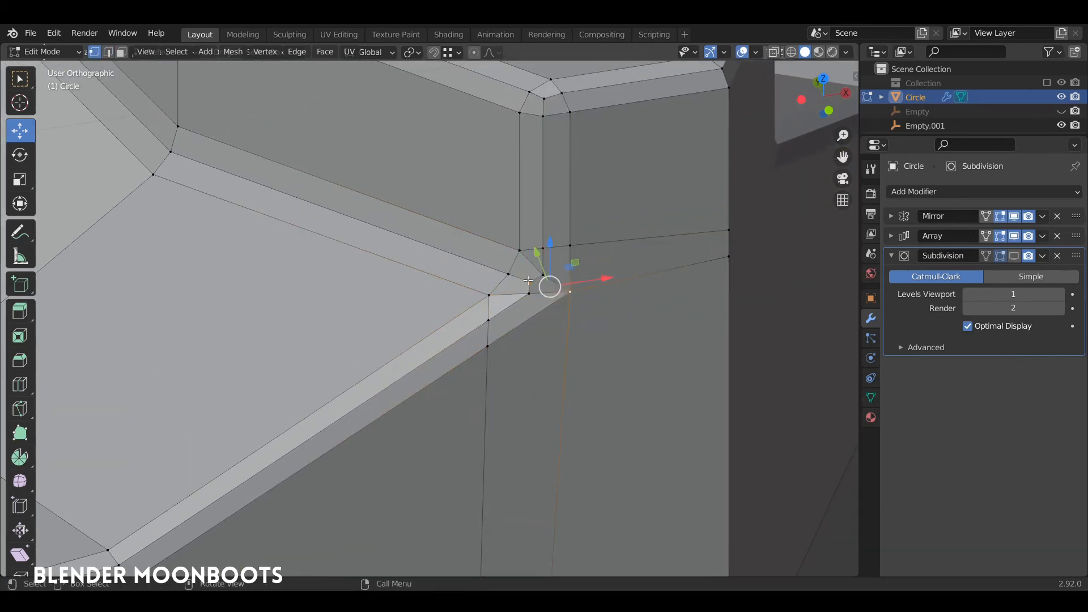
key("2")
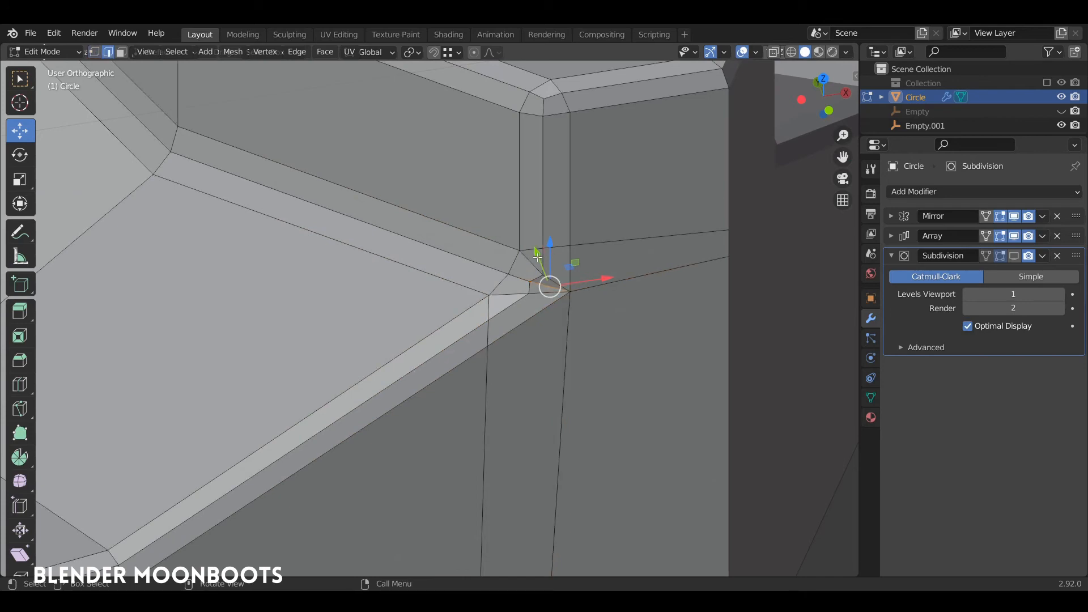
key("ctrl+x")
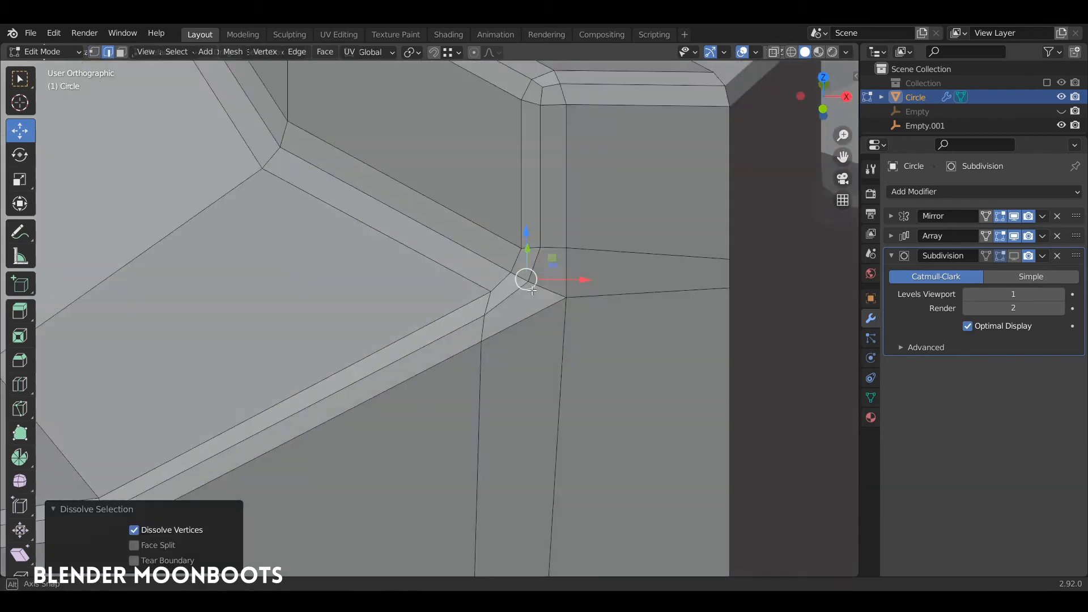
middle_click_drag(525, 267, 597, 296)
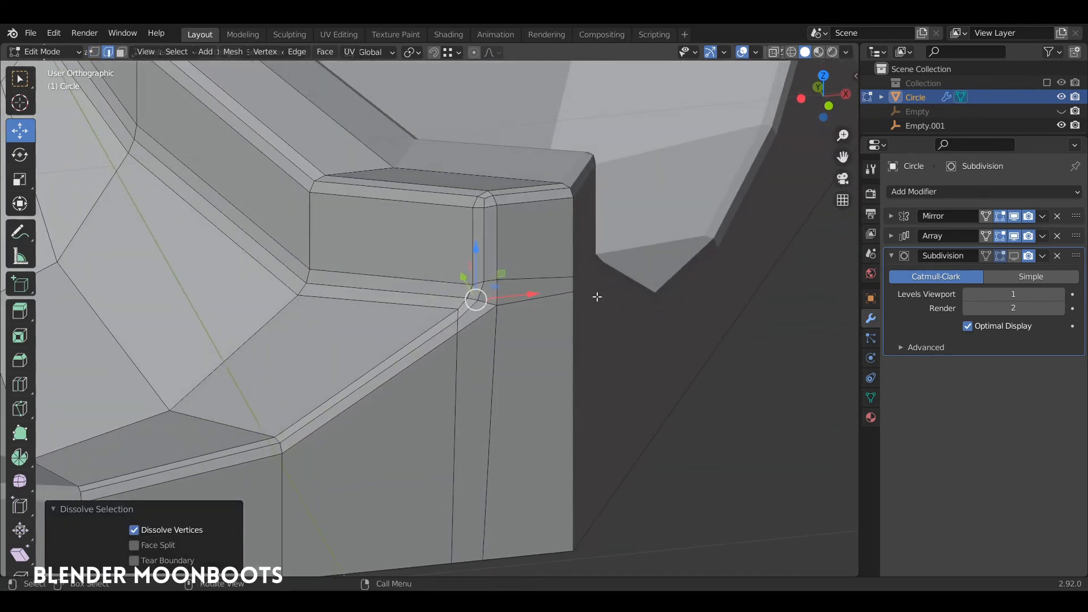
Adjust the end vertices of the new rim-corner cuts along the outer vertical edge and the base edge.
key("1")
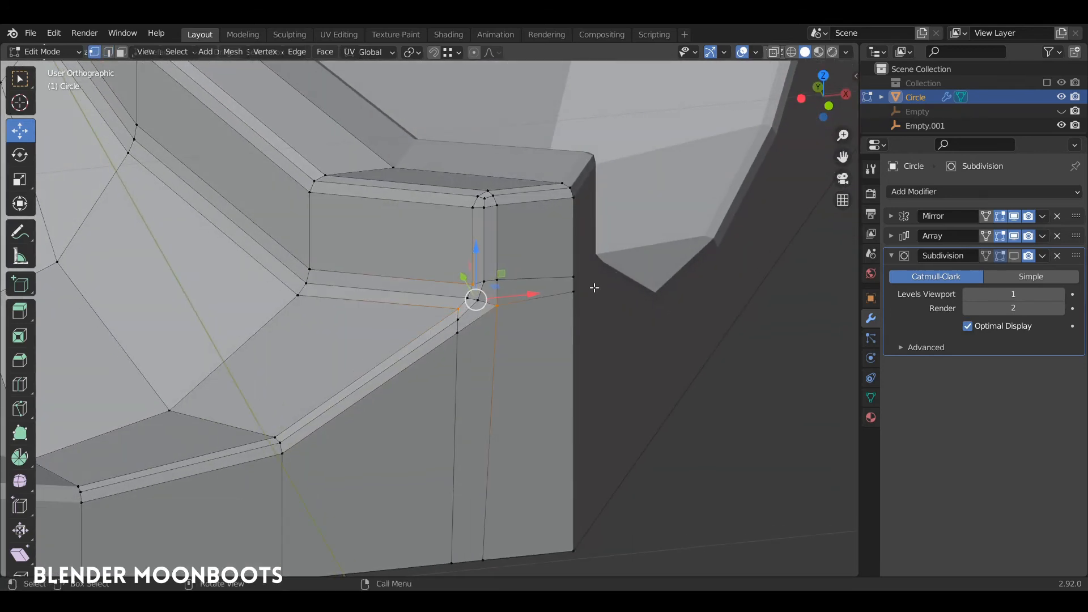
left_click_drag(577, 250, 576, 259)
middle_click_drag(575, 259, 486, 467)
left_click(468, 484)
left_click_drag(509, 487, 554, 483)
scroll(538, 470, "down", 2)
middle_click_drag(534, 446, 629, 492)
middle_click_drag(624, 442, 618, 385)
scroll(622, 393, "down", 4)
Return to Object Mode, enable the Subdivision modifier's viewport display and shade the object smooth.
key("Tab")
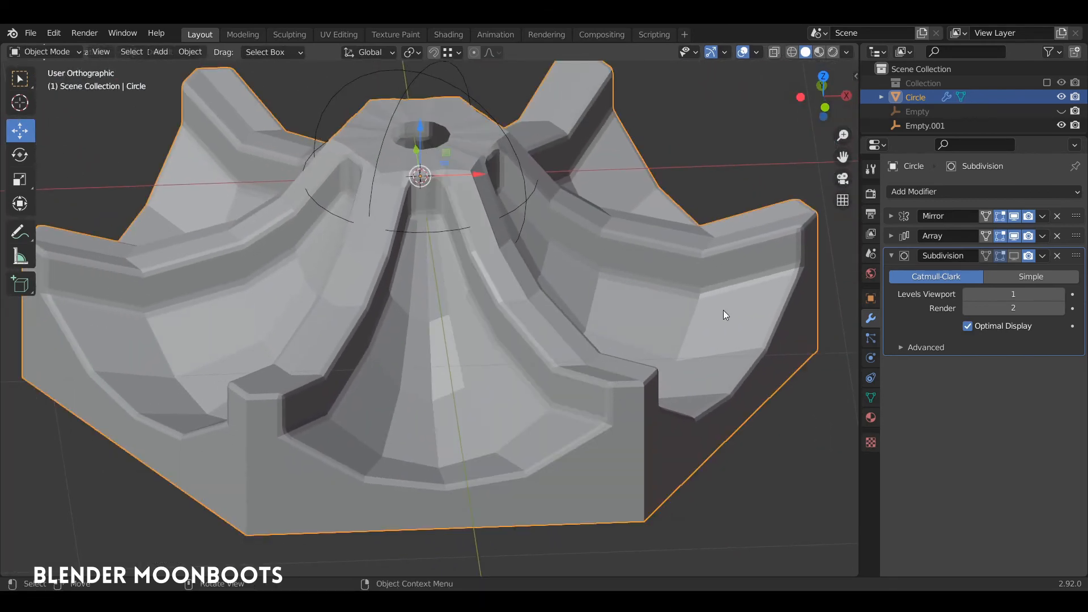
left_click(1013, 256)
middle_click_drag(538, 264, 524, 204)
right_click(418, 283)
left_click(397, 284)
scroll(463, 267, "up", 3)
scroll(450, 296, "down", 3)
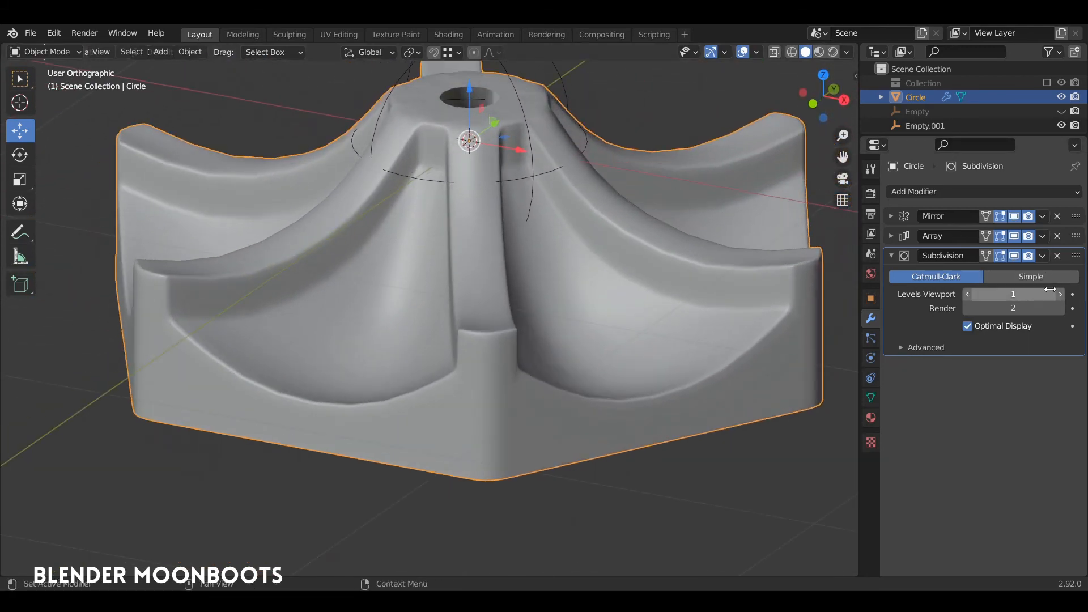
Set the Subdivision modifier's viewport level to 2 and inspect the smoothed rim and hub.
middle_click_drag(525, 309, 611, 309)
scroll(615, 299, "up", 5)
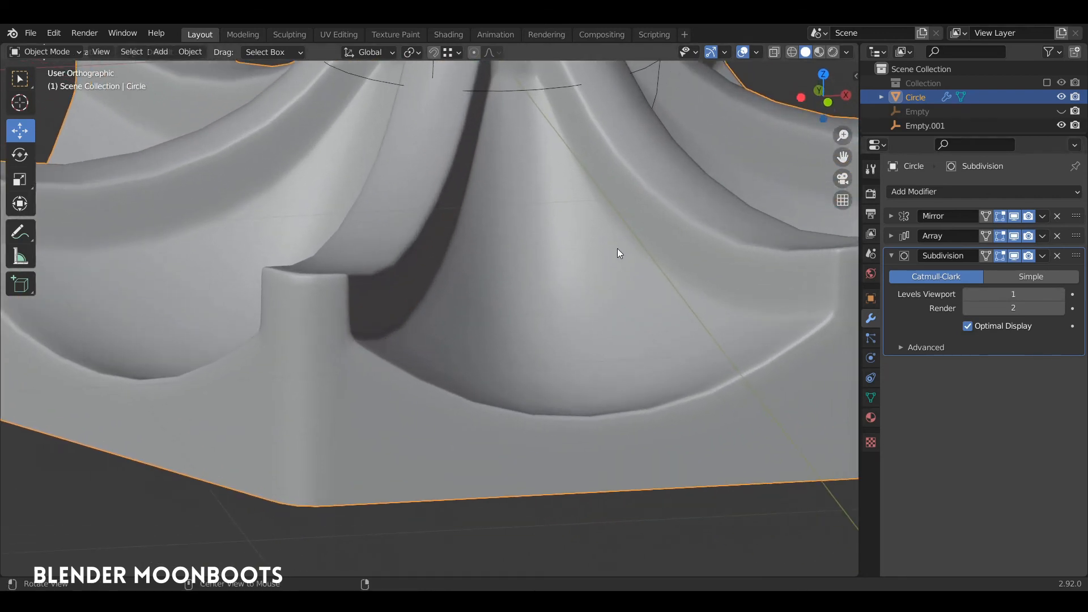
scroll(598, 353, "down", 5)
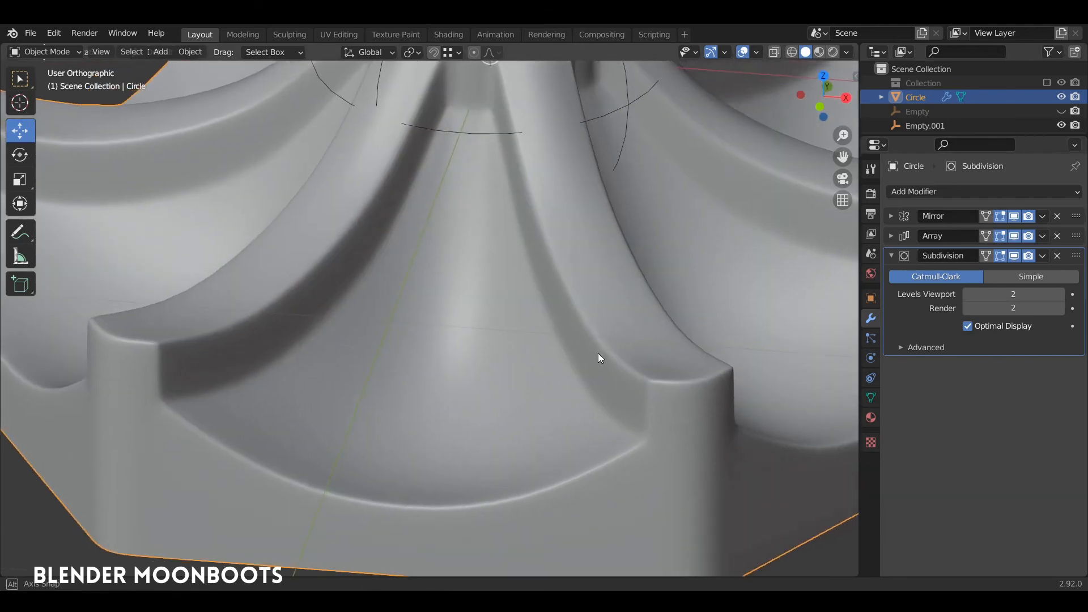
middle_click_drag(598, 353, 599, 426)
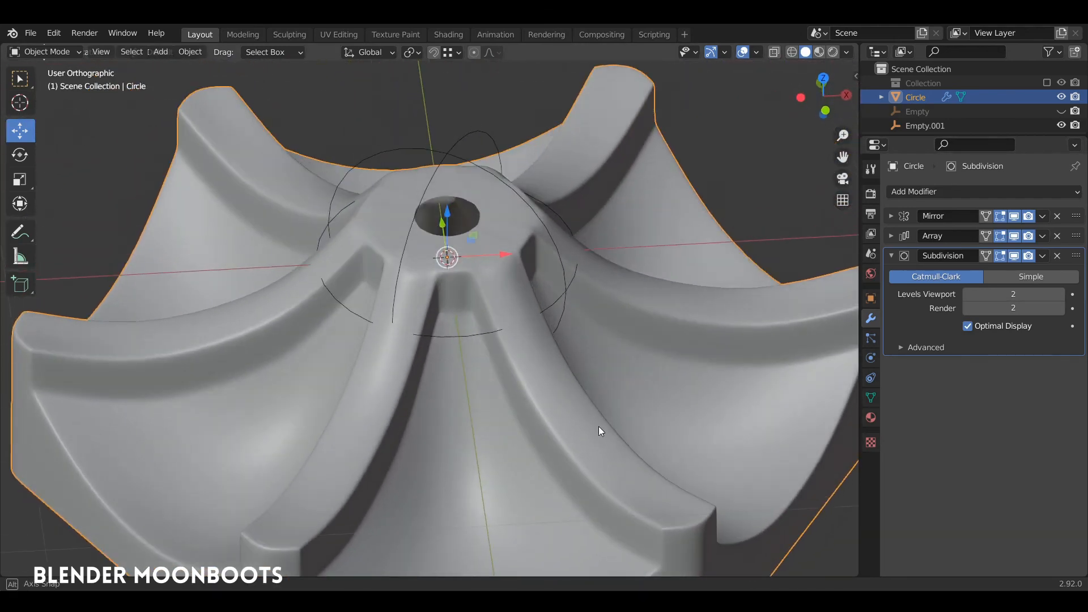
Slide the vertex at the spoke's outer top corner about 0.23 along its edge toward the hub hole.
scroll(598, 408, "up", 6)
middle_click_drag(596, 215, 567, 356, "shift")
key("Tab")
middle_click_drag(532, 316, 602, 347)
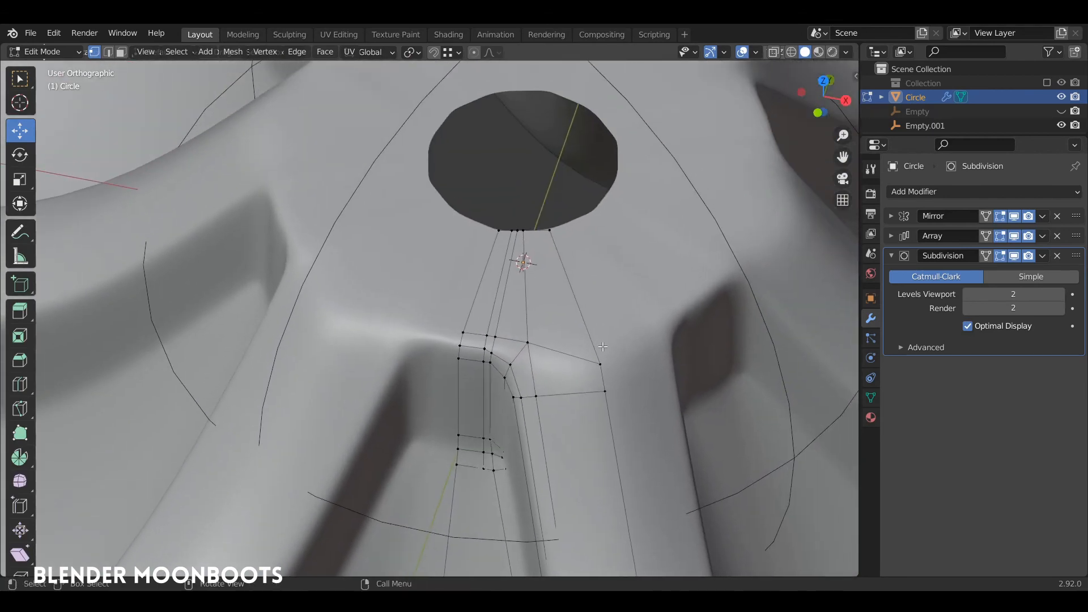
key("g")
key("g")
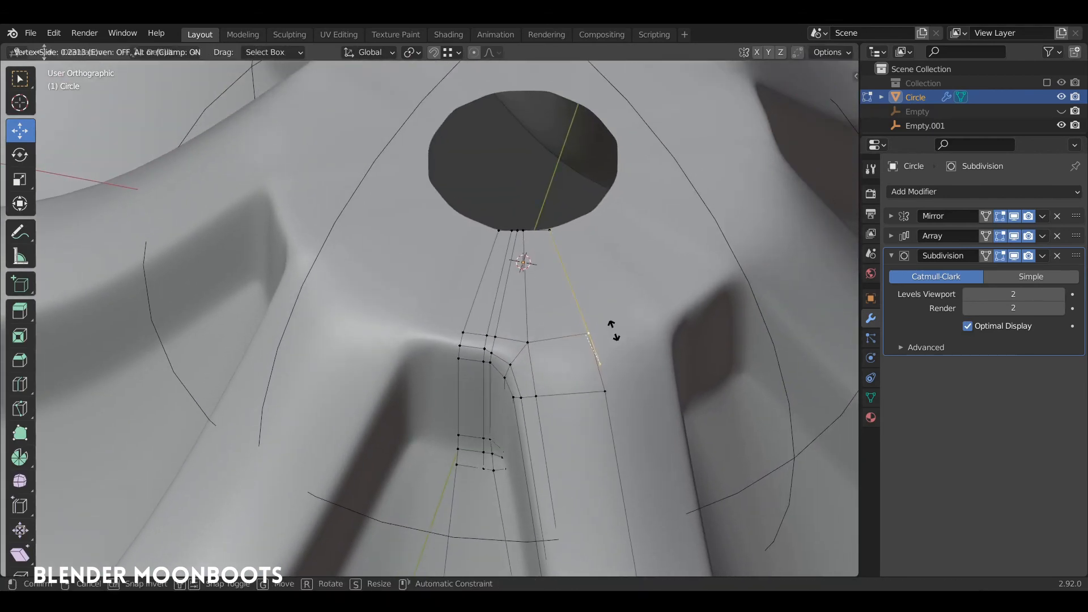
left_click(615, 329)
middle_click_drag(615, 329, 590, 288)
key("Tab")
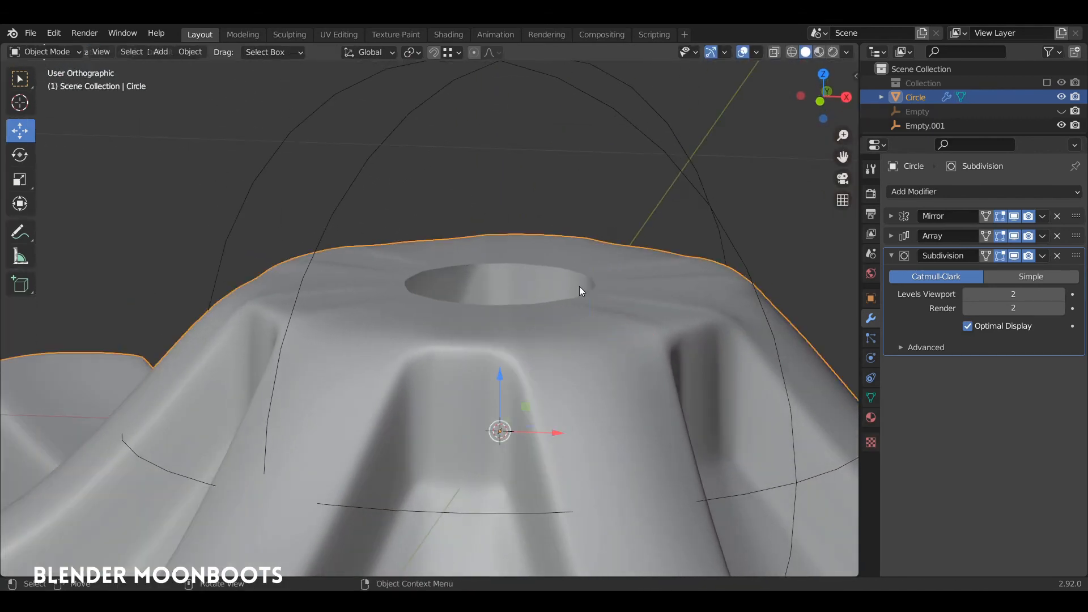
Select the vertices of the hub's top surface around the hole and flatten them by scaling along Z.
middle_click_drag(580, 334, 539, 350)
key("Tab")
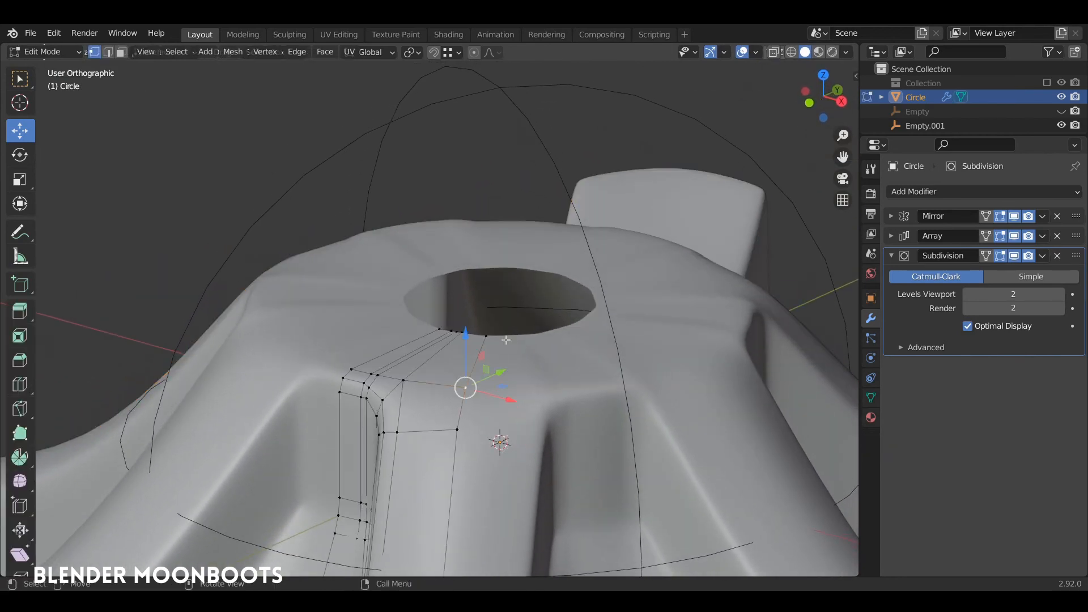
middle_click_drag(416, 339, 352, 378)
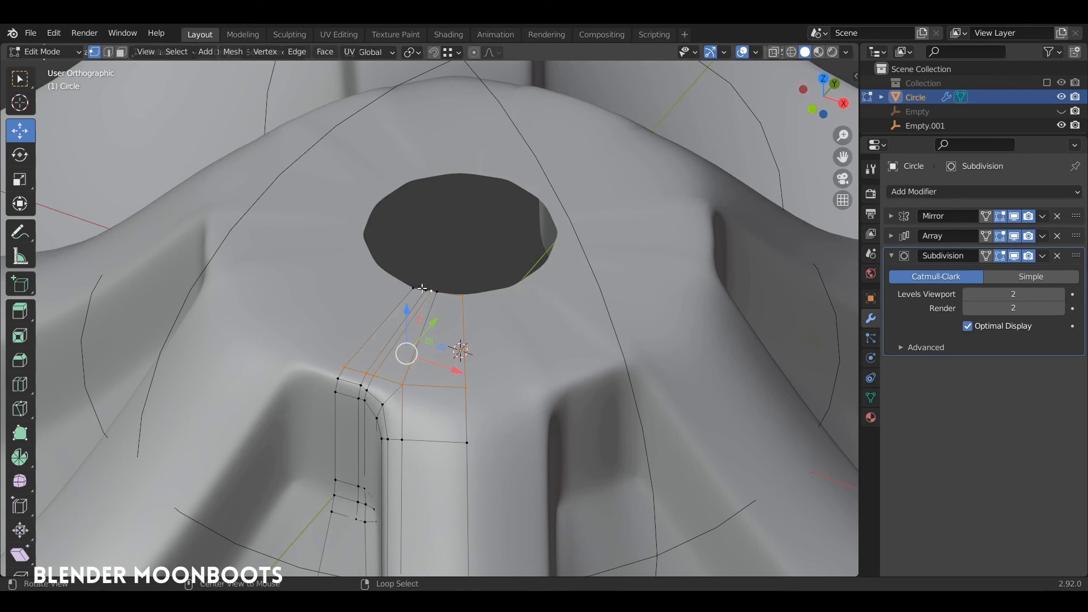
middle_click_drag(429, 290, 422, 266)
key("s")
key("z")
key("Return")
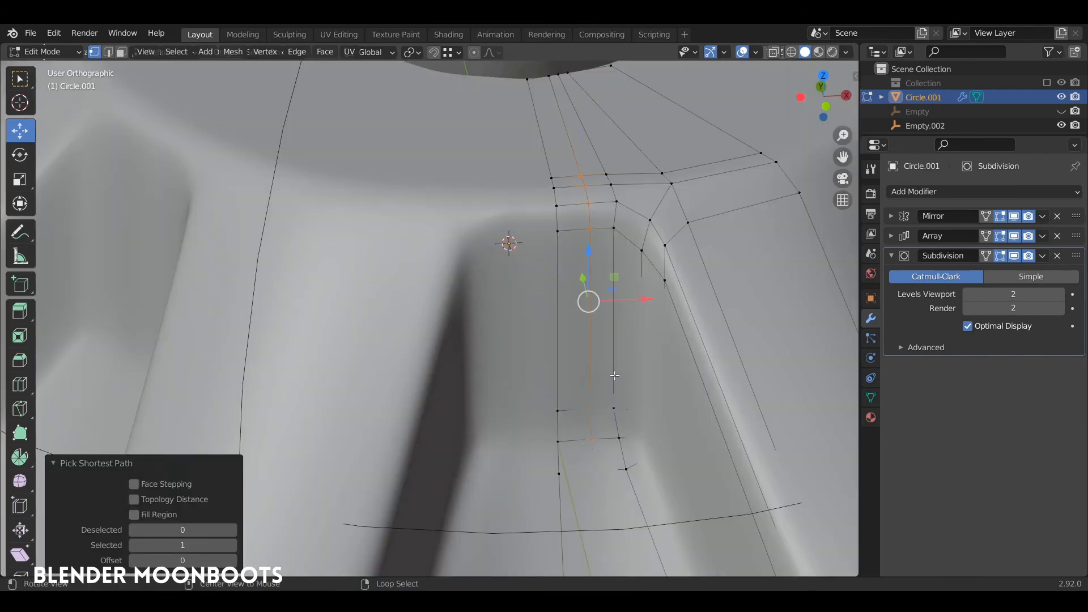
Move the selected middle vertex column of the hub notch's back wall slightly along Y.
middle_click_drag(614, 376, 598, 271)
left_click_drag(594, 255, 597, 265)
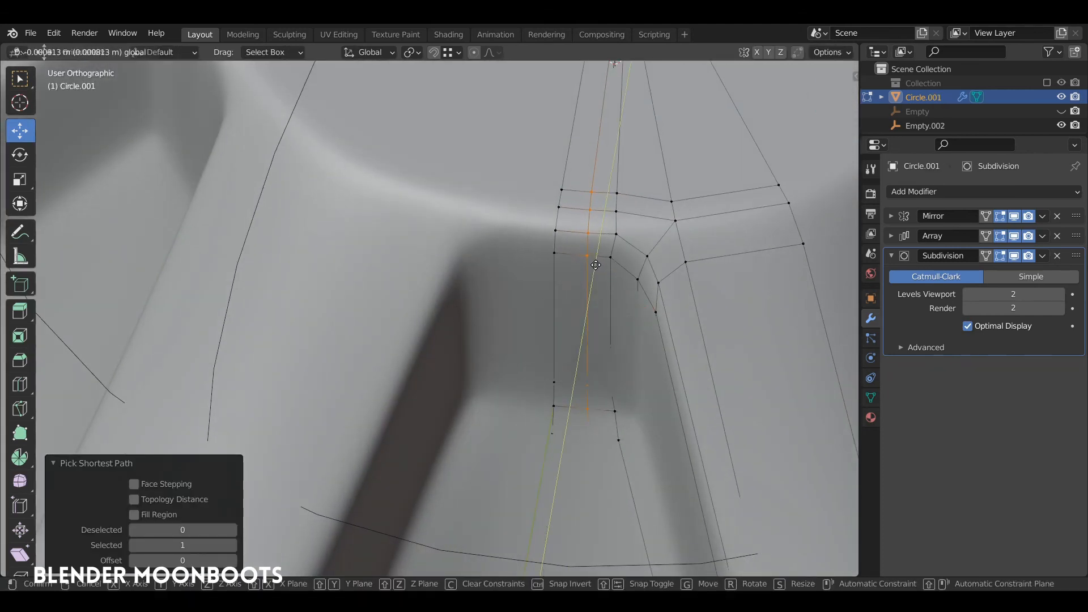
left_click_drag(596, 265, 631, 270)
key("Tab")
scroll(635, 261, "down", 6)
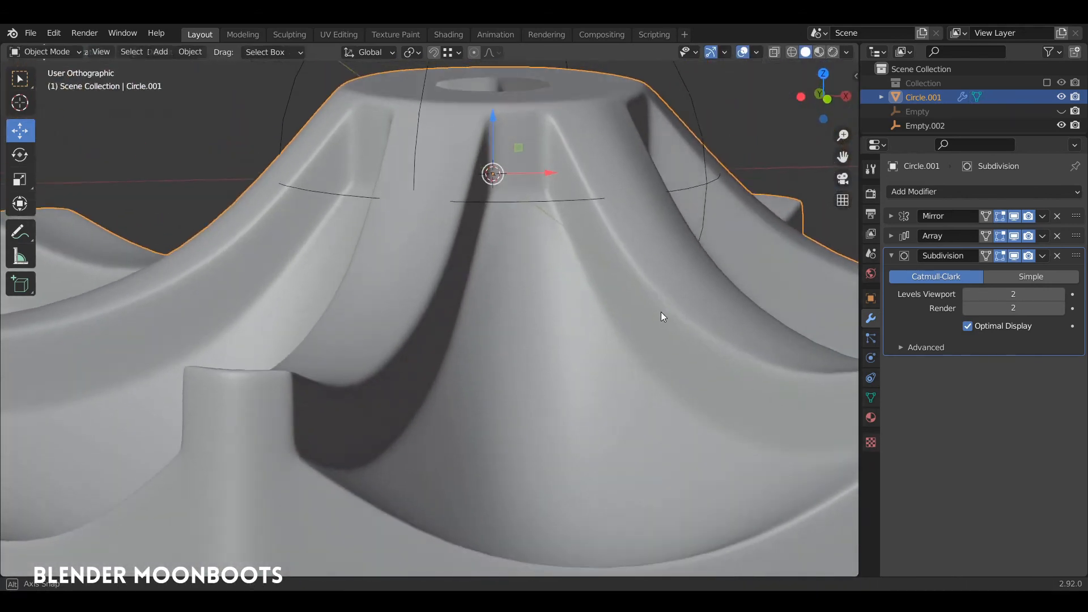
middle_click_drag(662, 313, 617, 279)
key("Tab")
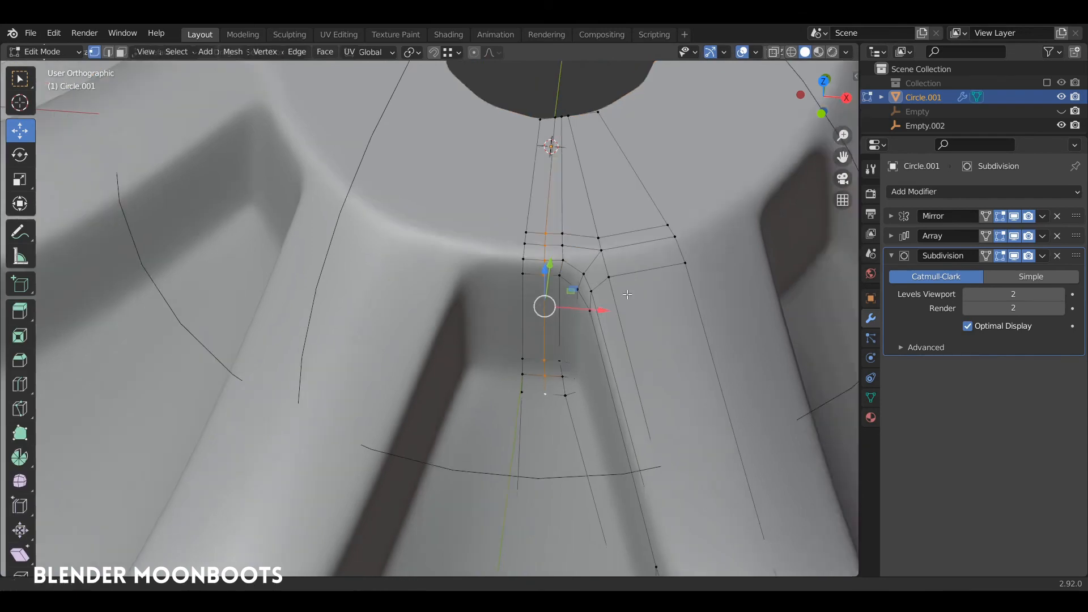
Duplicate the finished shape together with its empty and move the copy -2.2247 m along X.
scroll(592, 481, "down", 5)
key("Tab")
scroll(592, 481, "down", 4)
middle_click_drag(551, 373, 638, 348)
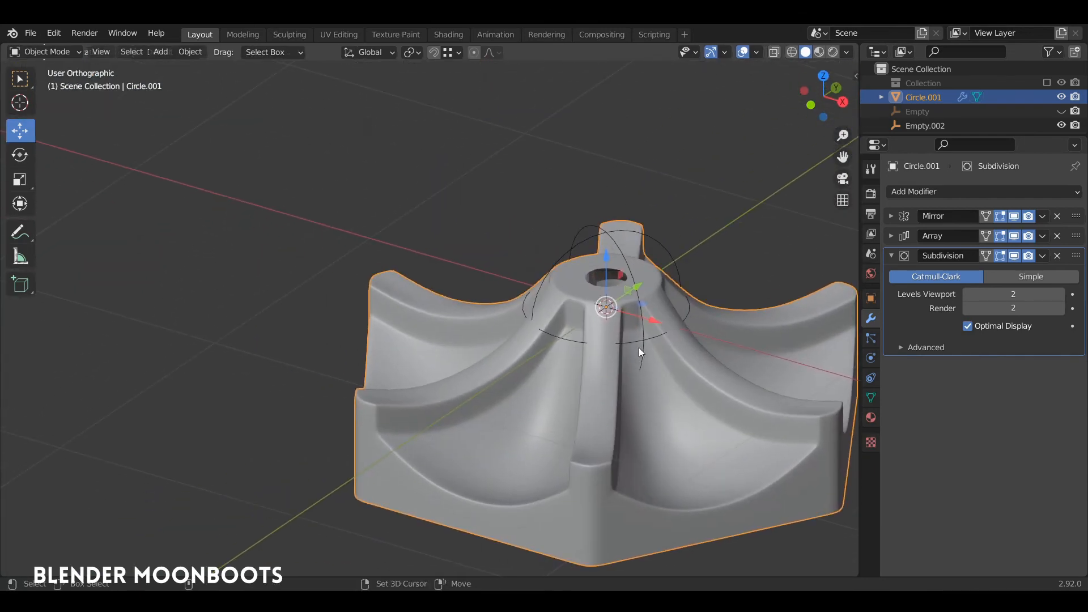
left_click(664, 352, "shift")
key("shift+d")
key("x")
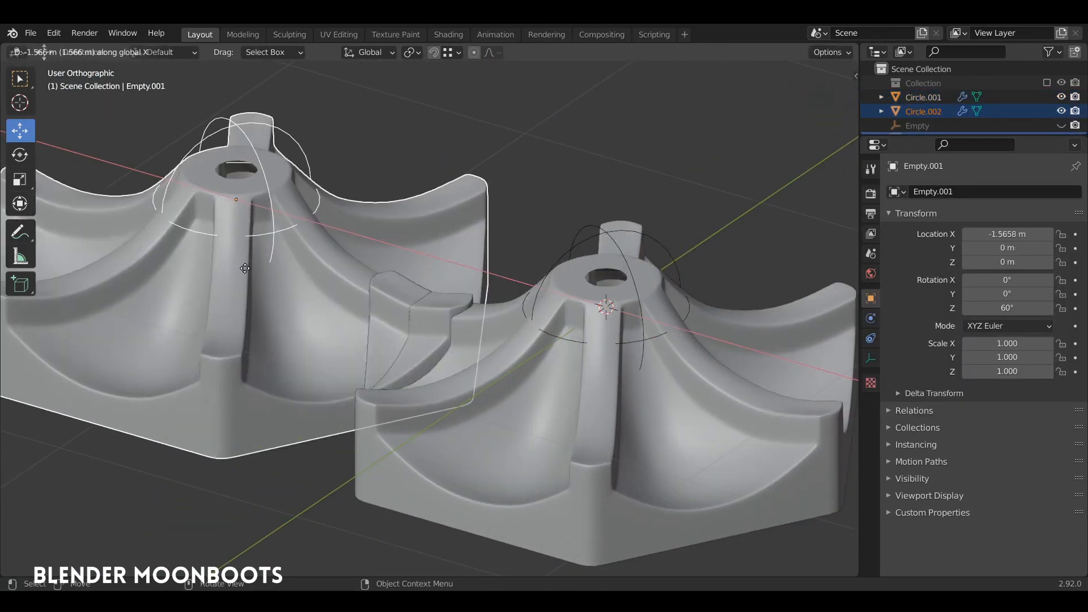
left_click(144, 213)
middle_click_drag(218, 257, 337, 213, "shift")
middle_click_drag(462, 262, 260, 190, "shift")
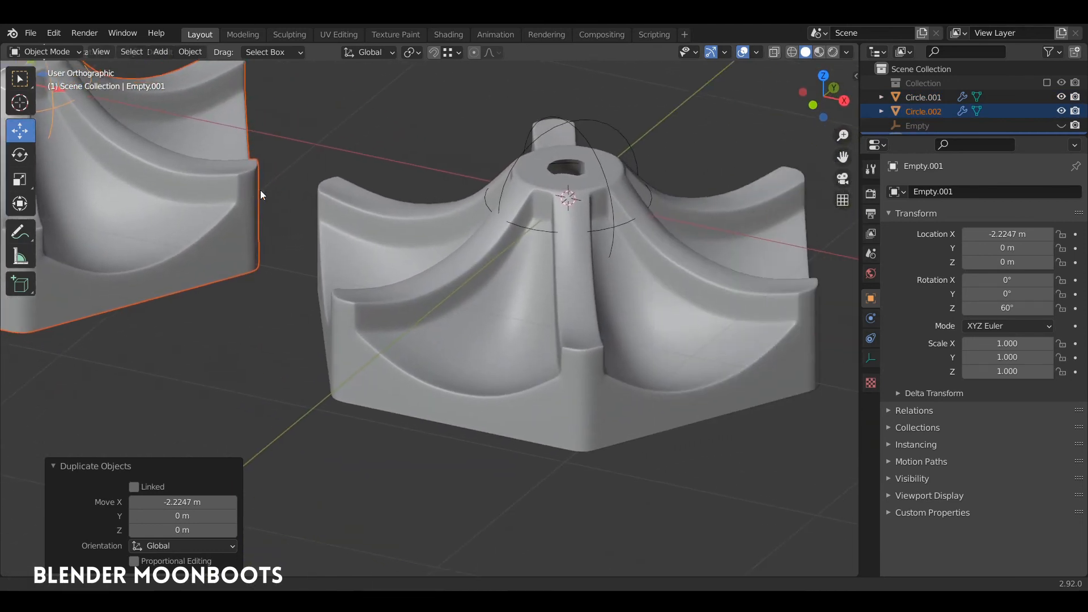
Select the original shape and apply its Mirror and Array modifiers.
middle_click_drag(381, 229, 407, 239)
middle_click_drag(482, 233, 261, 351, "shift")
middle_click_drag(470, 317, 546, 279, "shift")
left_click(549, 284)
middle_click_drag(668, 207, 721, 322, "shift")
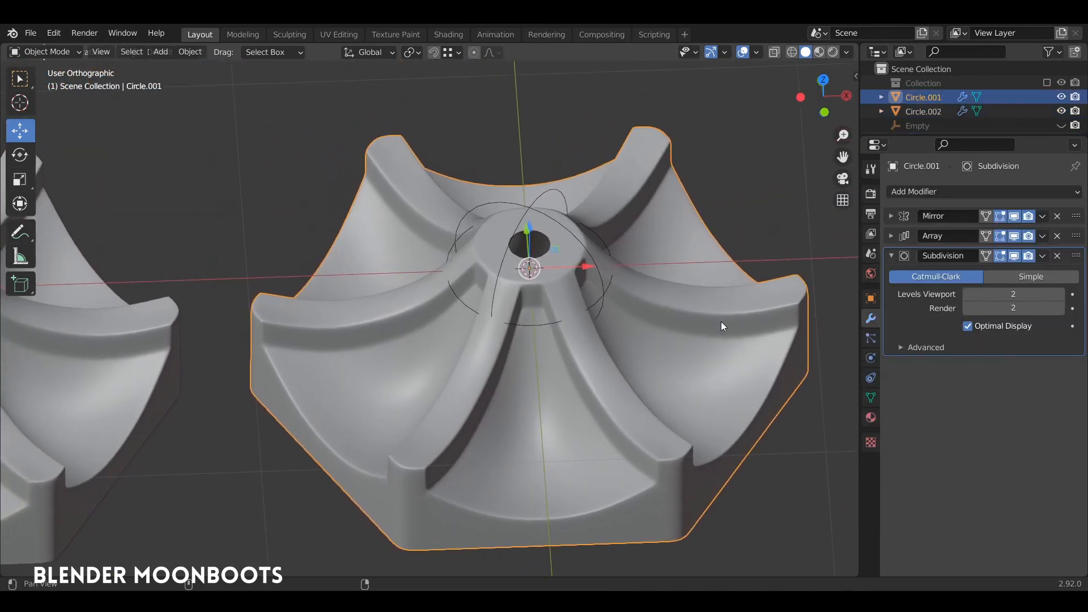
left_click(895, 217)
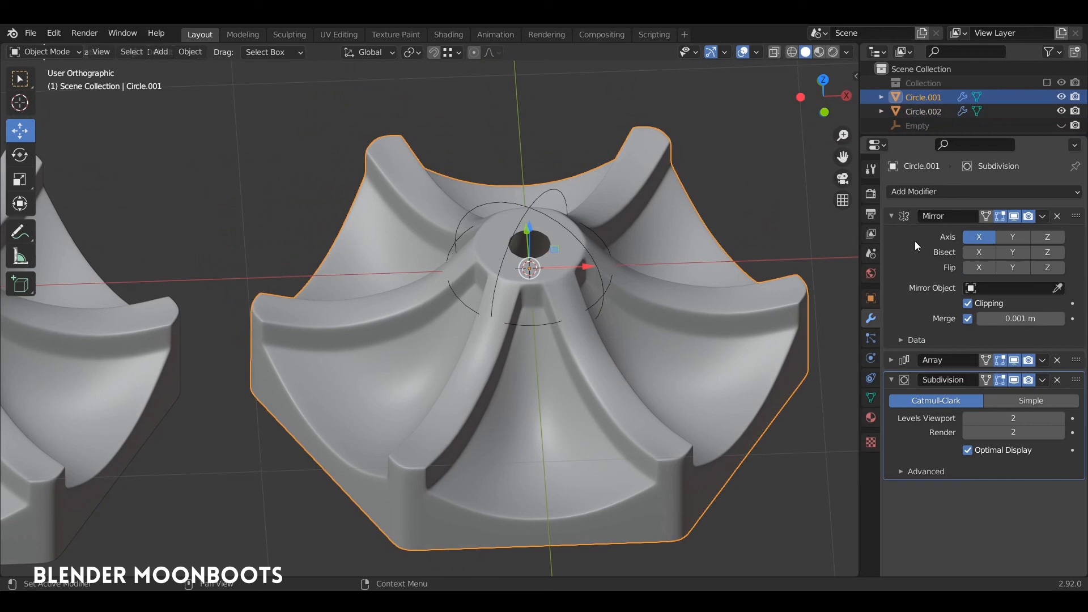
left_click(913, 242)
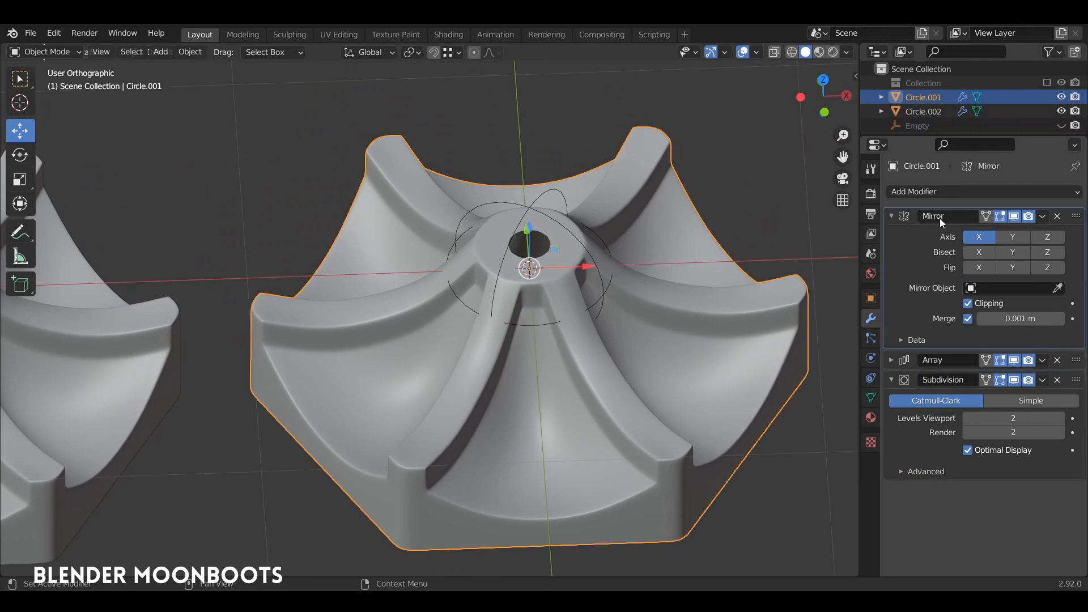
key("ctrl+a")
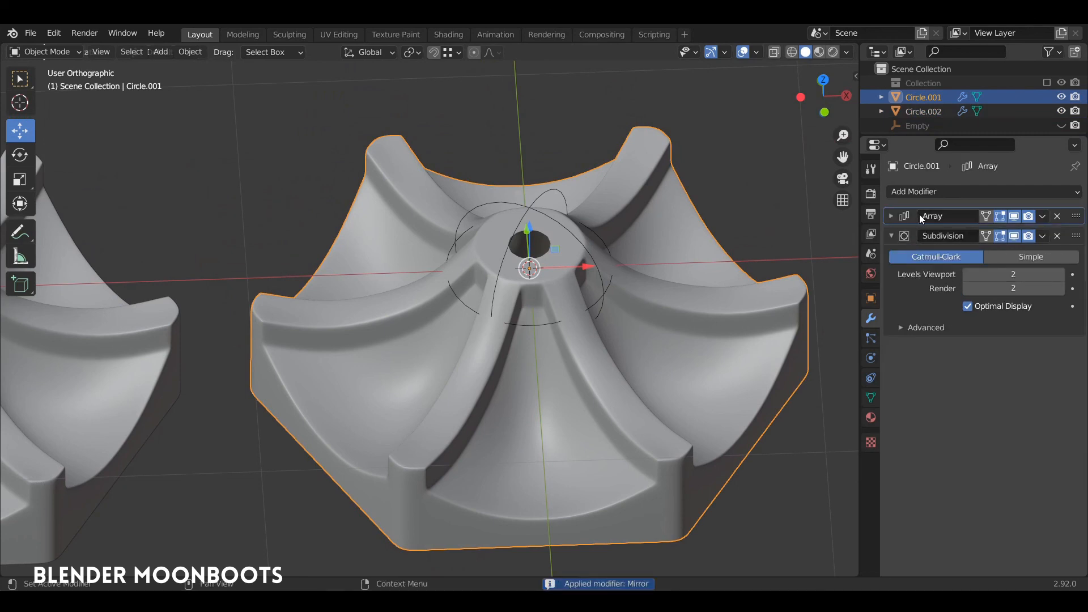
left_click(892, 217)
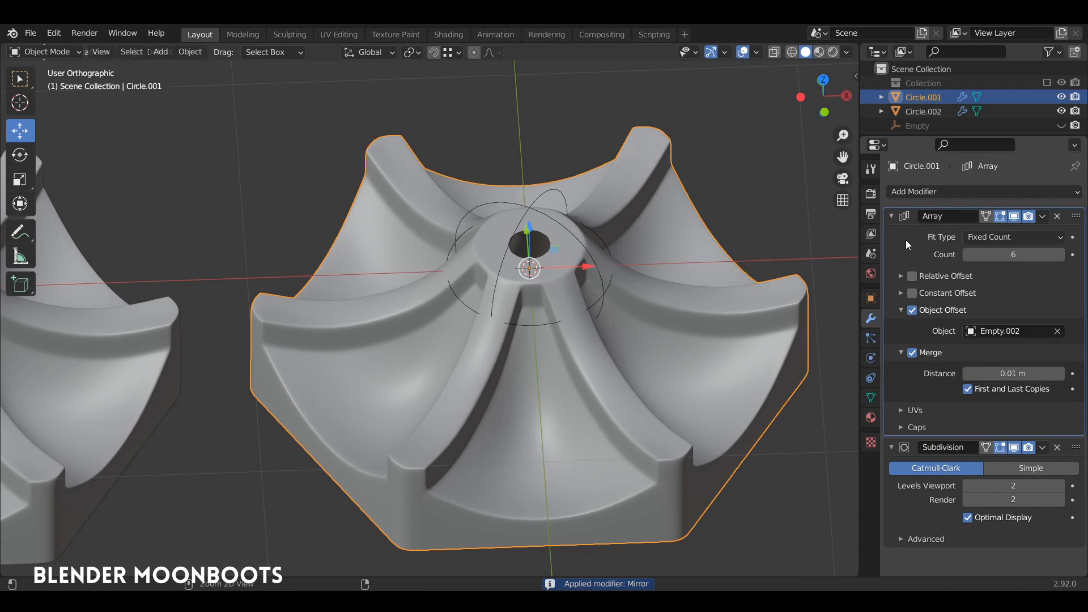
key("ctrl+a")
Delete the array's leftover empty at the original shape's hub and select the shape again.
middle_click_drag(666, 304, 682, 271)
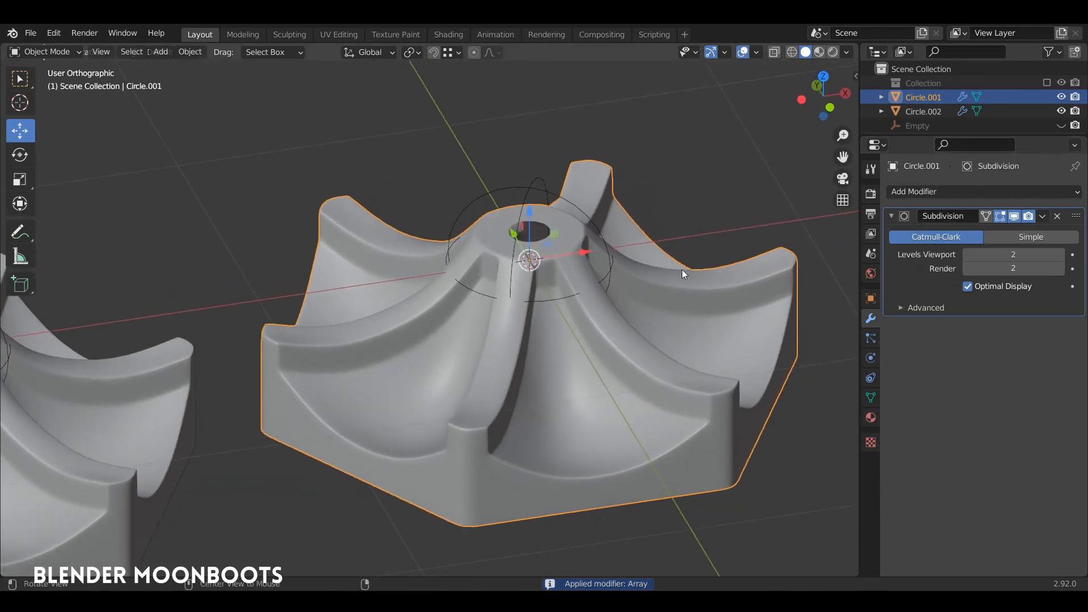
left_click(564, 295)
key("x")
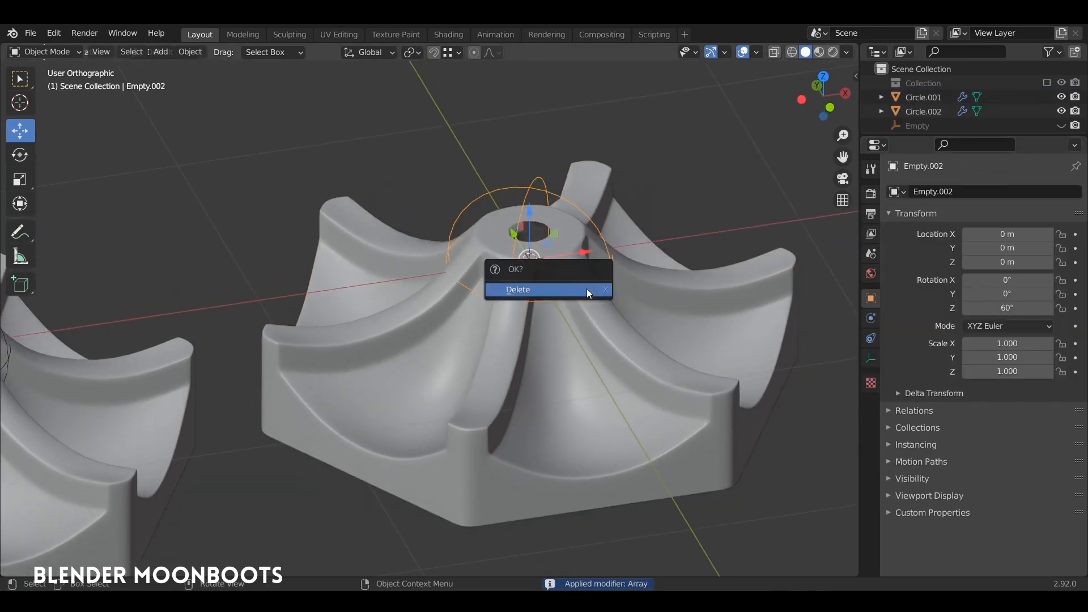
left_click(574, 289)
left_click(569, 301)
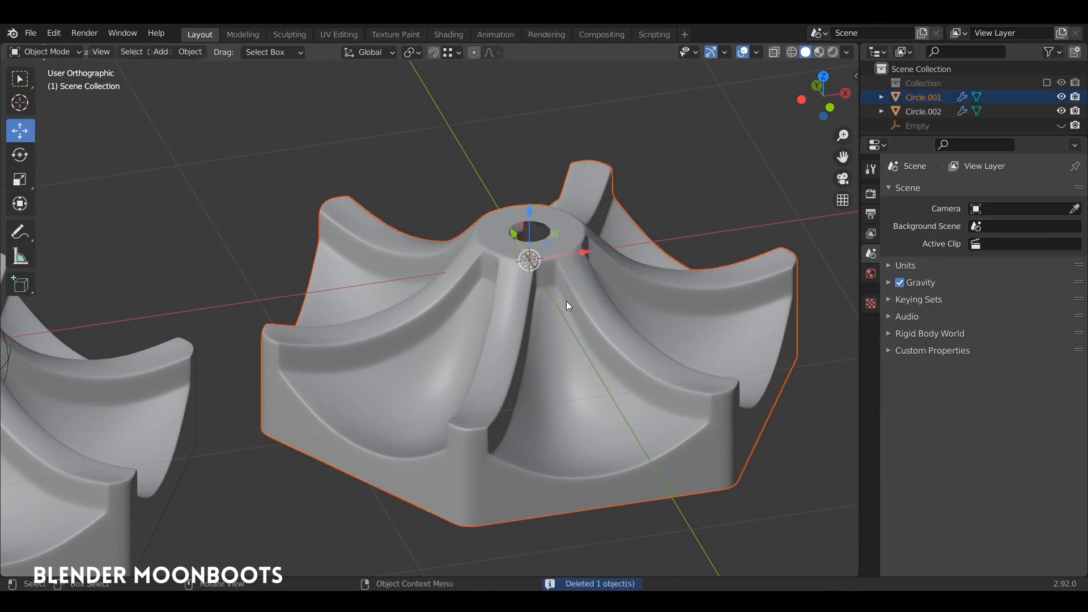
Merge all vertices of the original shape by distance in Edit Mode.
middle_click_drag(569, 301, 530, 220)
scroll(601, 286, "up", 3)
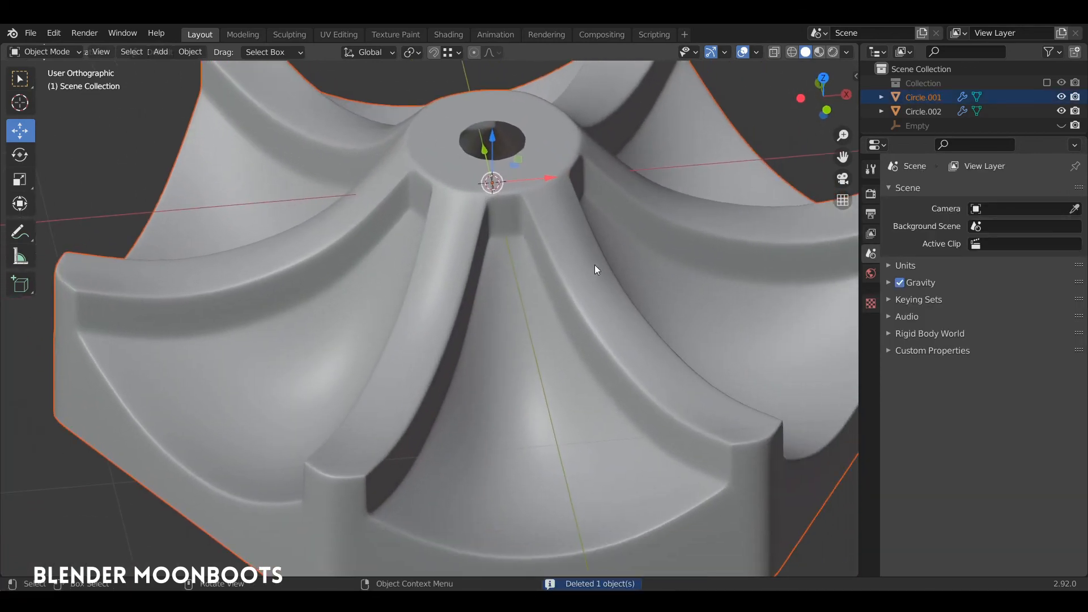
key("Tab")
key("a")
middle_click_drag(600, 279, 624, 268)
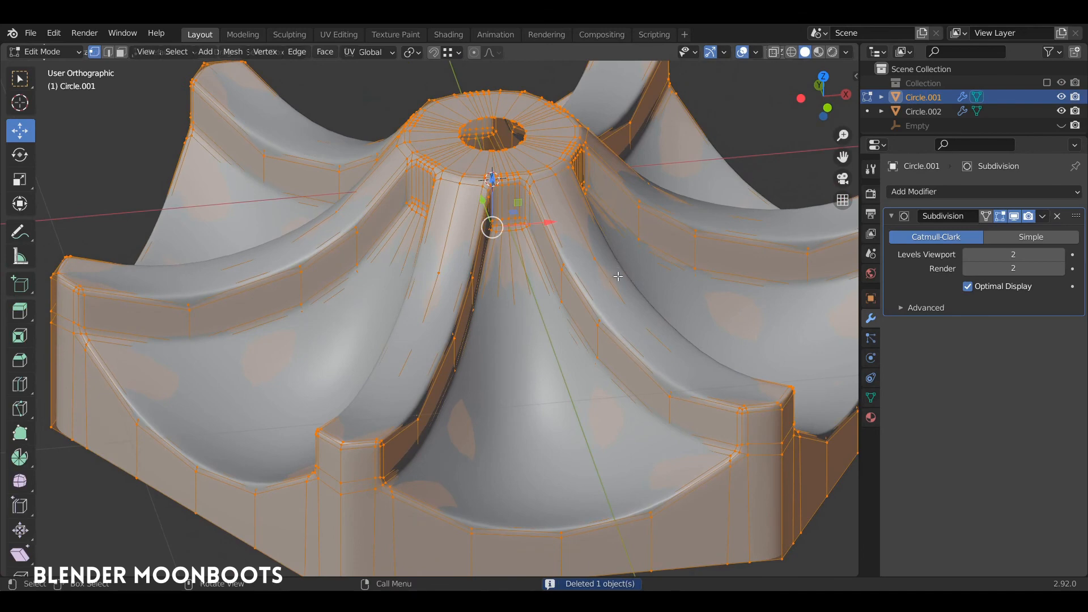
key("m")
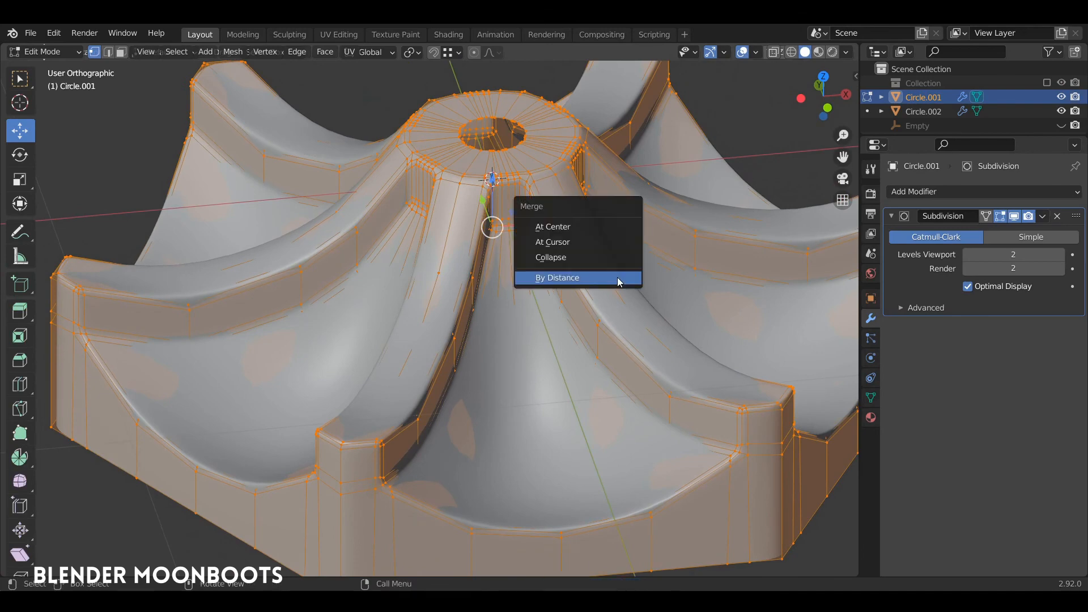
left_click(606, 281)
middle_click_drag(606, 280, 655, 363)
key("Tab")
key("Tab")
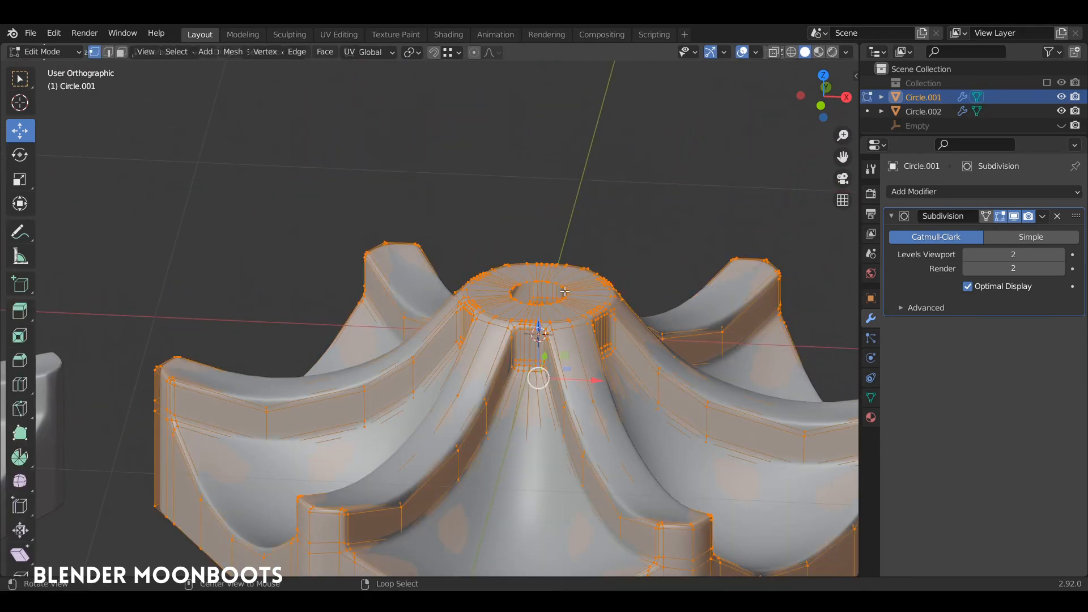
Select the hub hole's top edge loop and make it a regular circle with LoopTools Circle.
key("alt+a")
key("ctrl+shift+alt+m")
left_click_drag(565, 291, 670, 268, "alt")
right_click(659, 264)
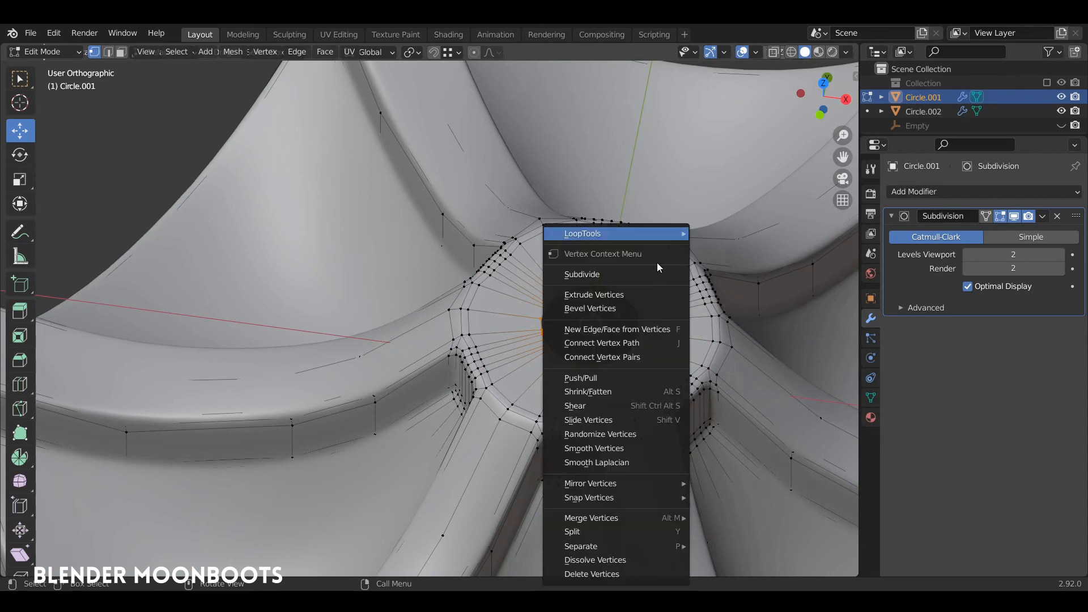
mouse_move(622, 233)
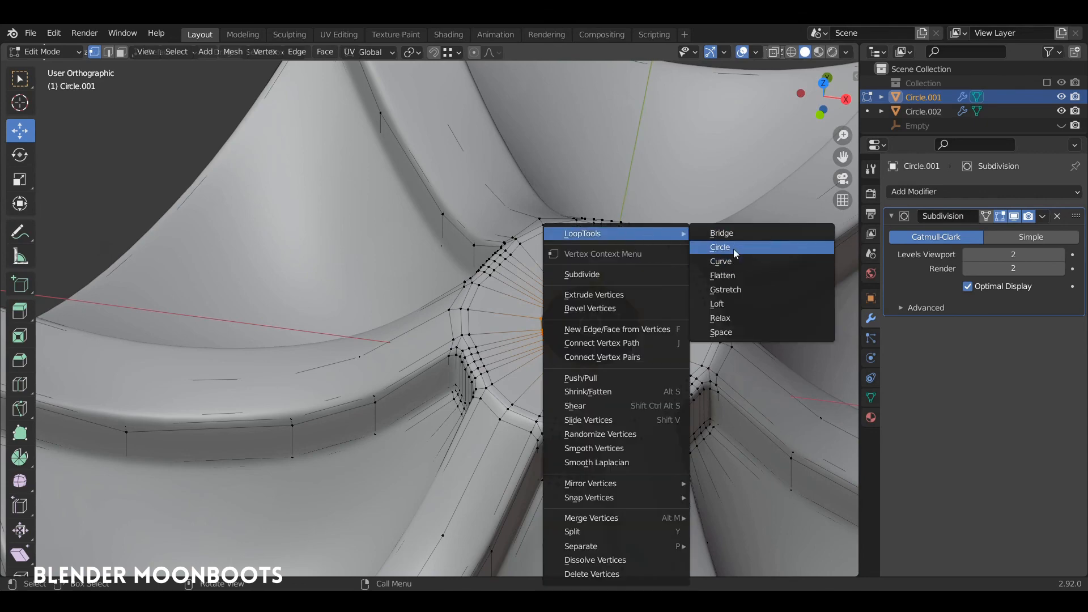
left_click(736, 249)
left_click_drag(693, 245, 706, 198, "alt")
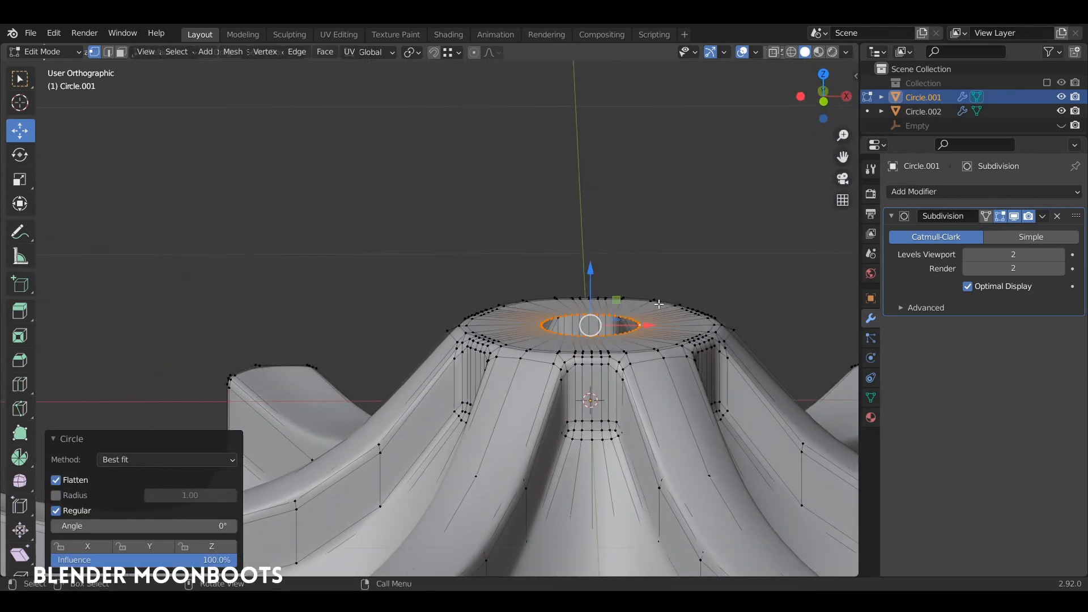
Extrude the circular hole rim upward along Z twice, by about 0.0167 m and about 0.0379 m, forming a short neck.
key("e")
key("z")
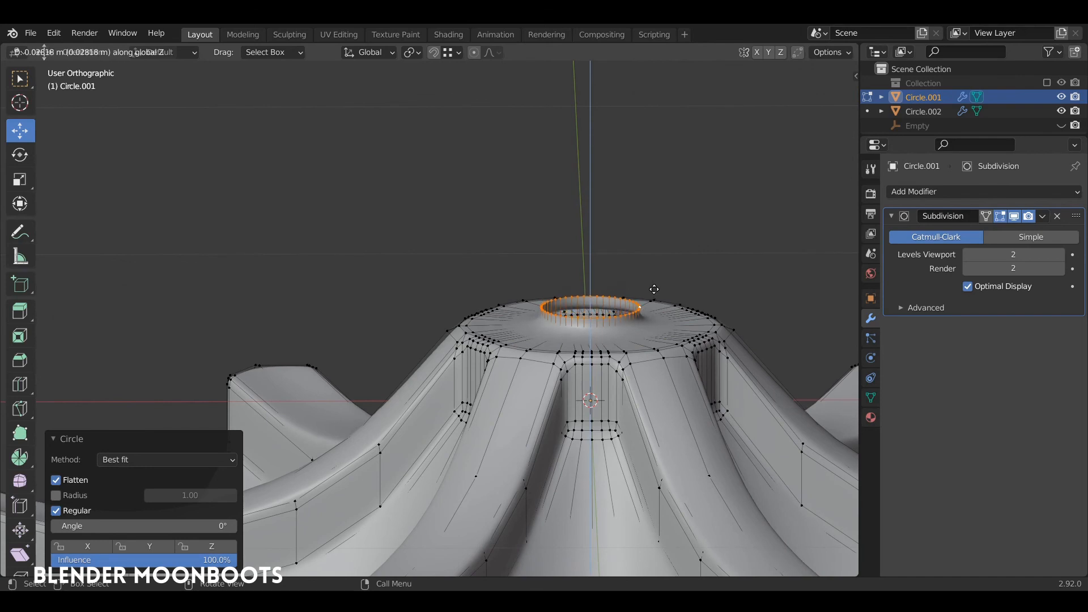
left_click(651, 296)
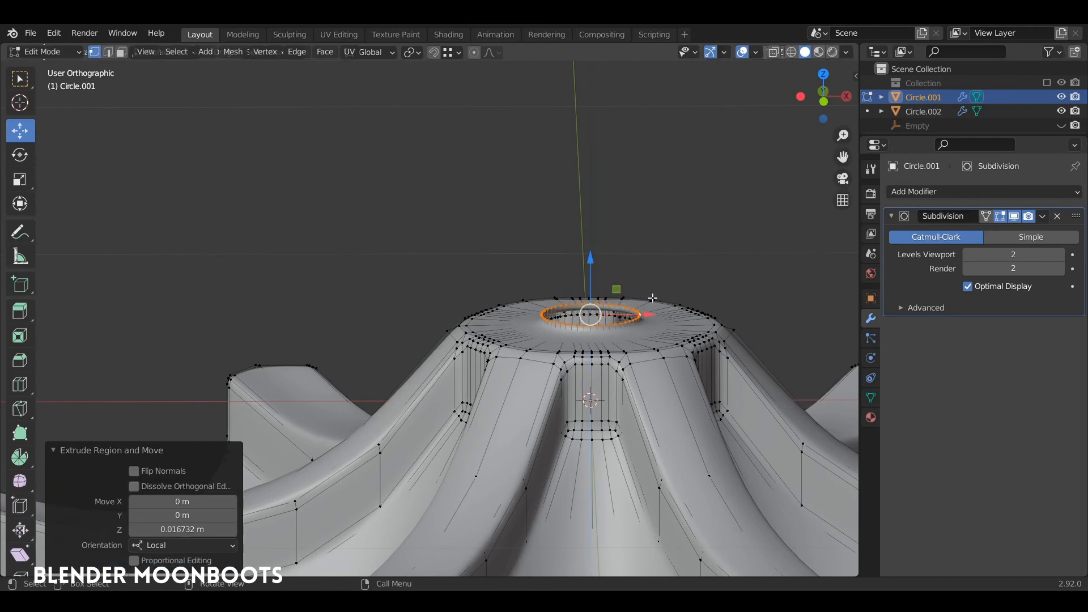
key("e")
key("z")
left_click(657, 274)
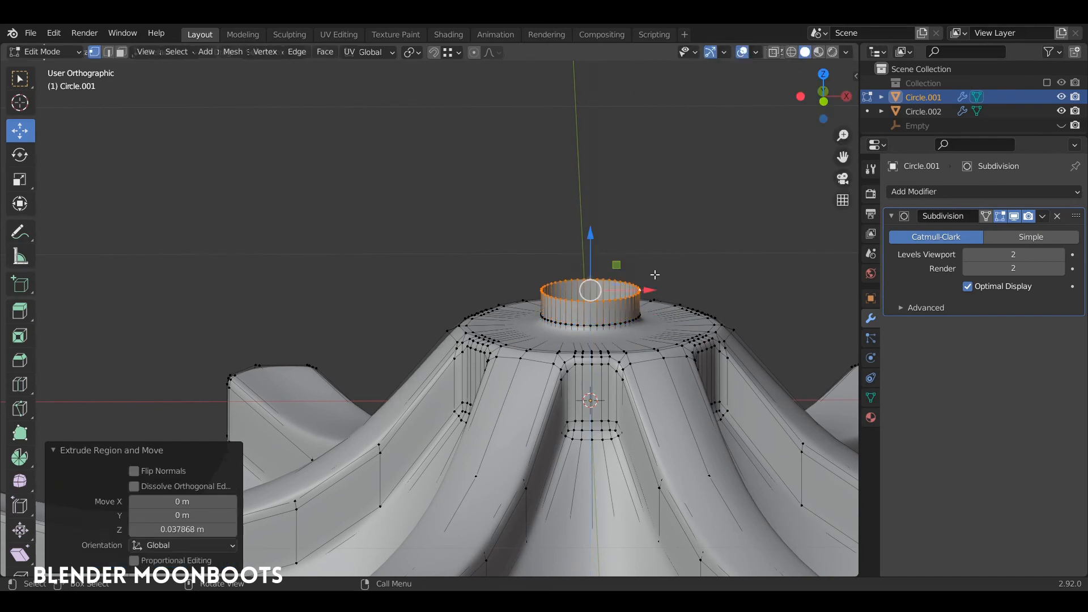
Scale the neck's top loop outward by 1.867 and extrude it about 0.1066 m up along Z.
key("s")
left_click(719, 275)
key("e")
key("z")
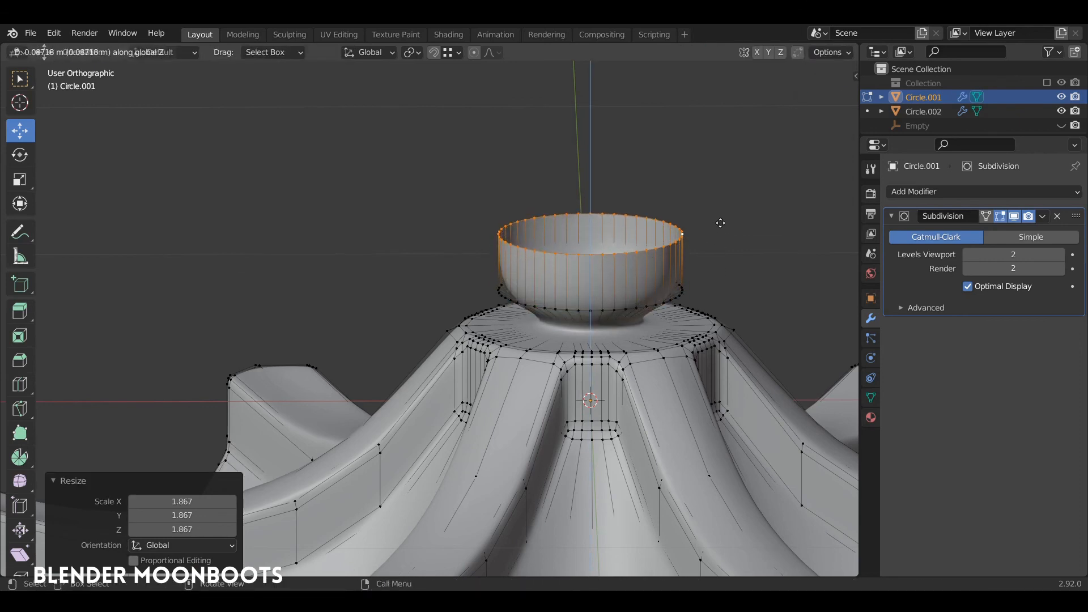
left_click(729, 214)
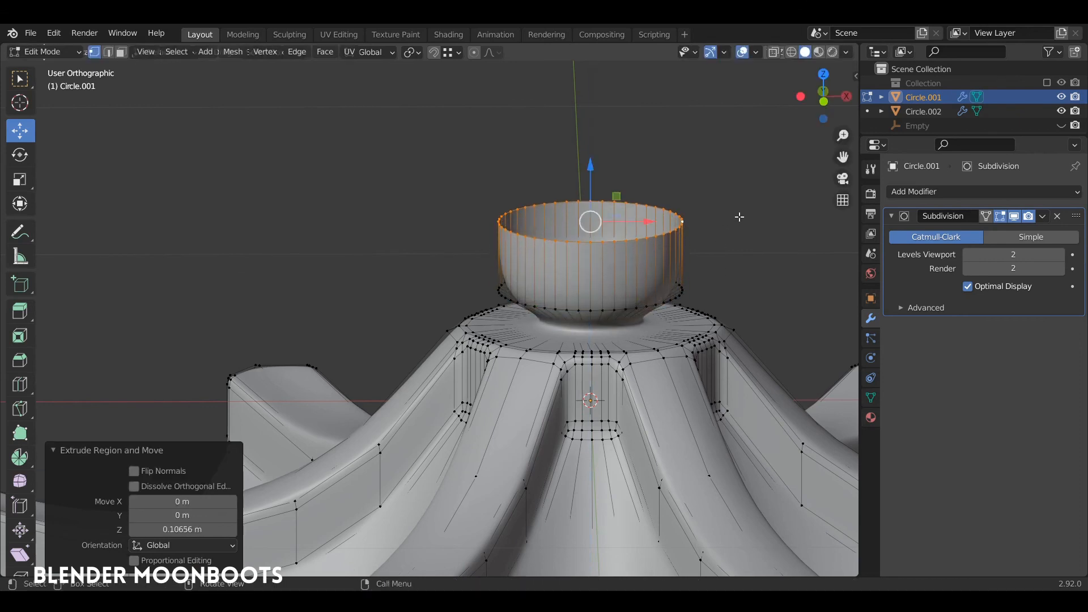
Extrude the bowl's top loop another 0.0546 m up along Z and scale the new loop inward.
key("e")
key("z")
left_click(736, 195)
key("s")
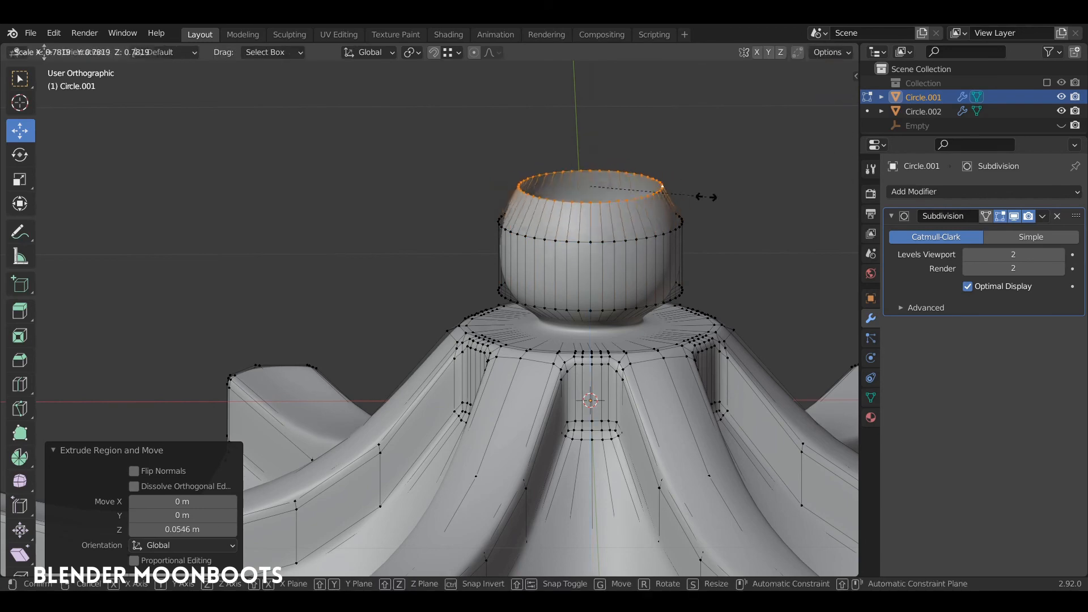
left_click(675, 206)
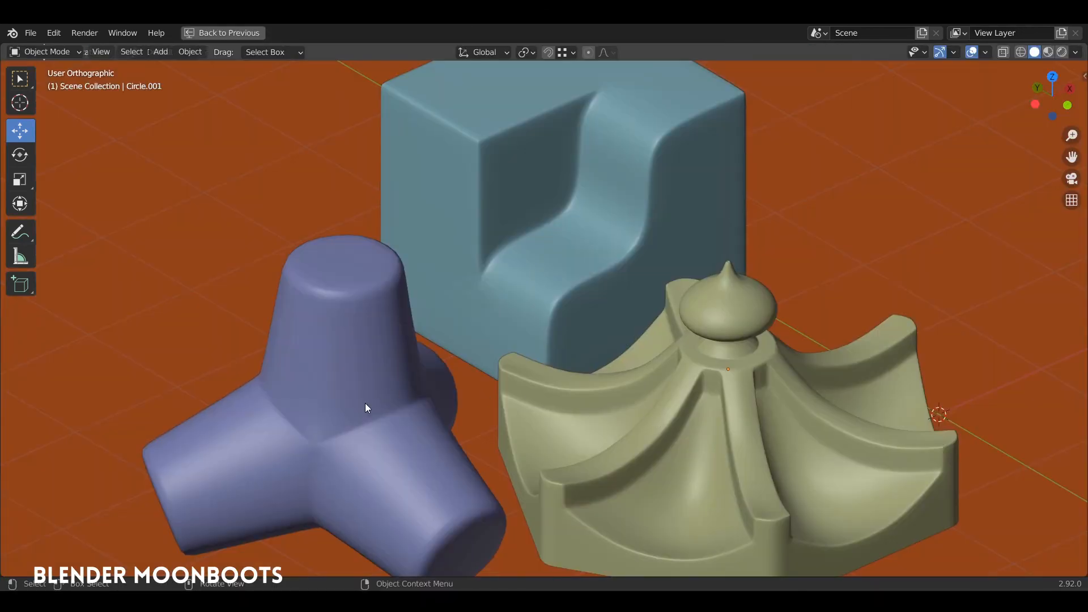
left_click(365, 404)
middle_click_drag(366, 403, 417, 423)
left_click(614, 326)
middle_click_drag(614, 326, 628, 192)
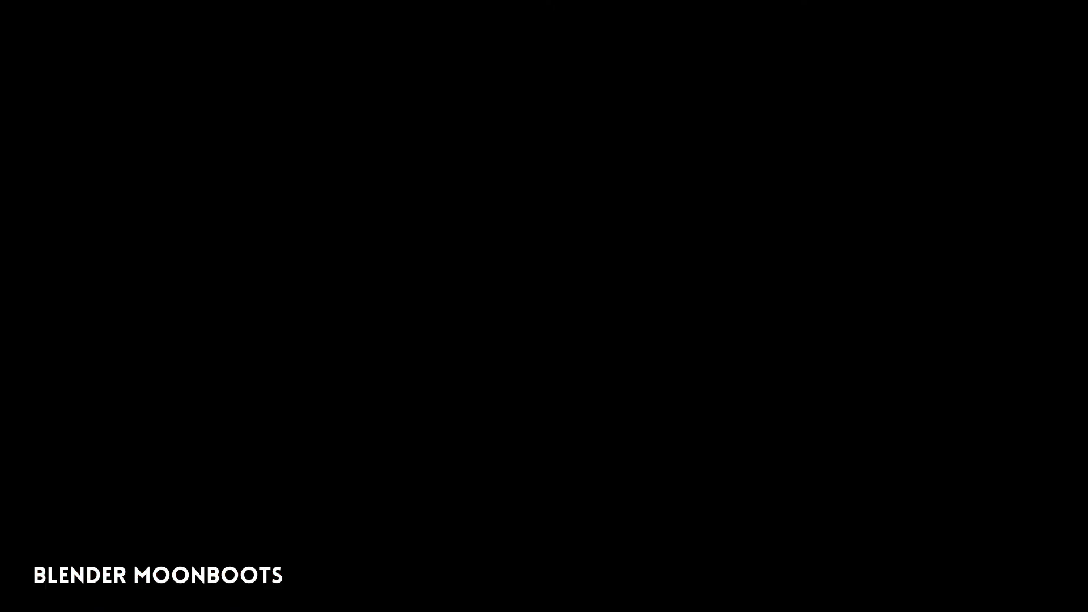